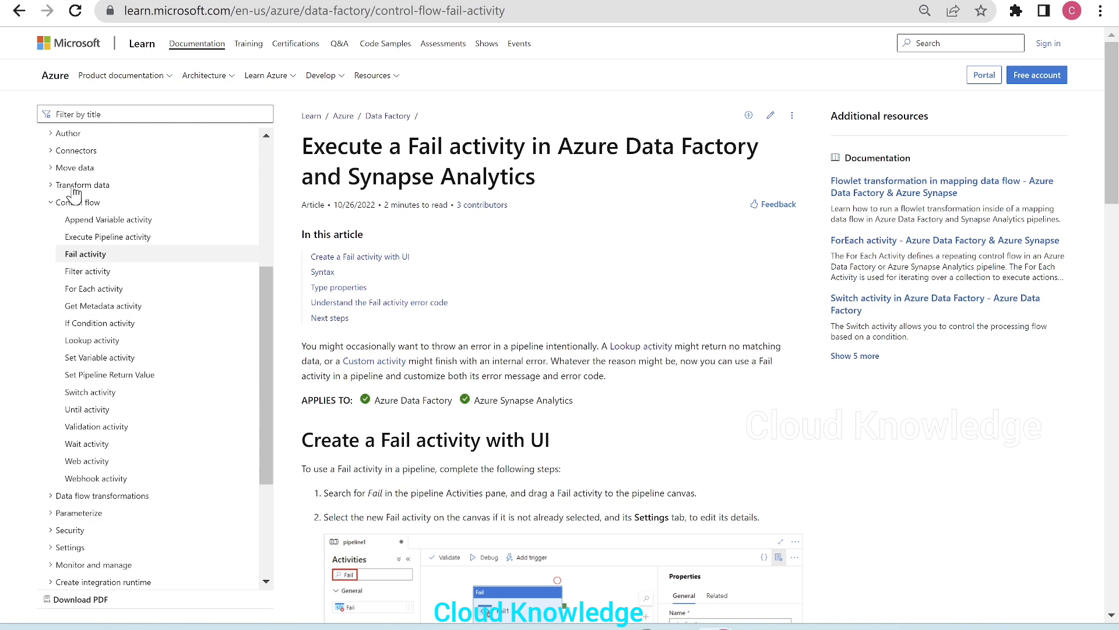
Read the introduction of the Microsoft Learn article on the Fail activity in Azure Data Factory, highlighting its key sentences
scroll(139, 395, "up", 5)
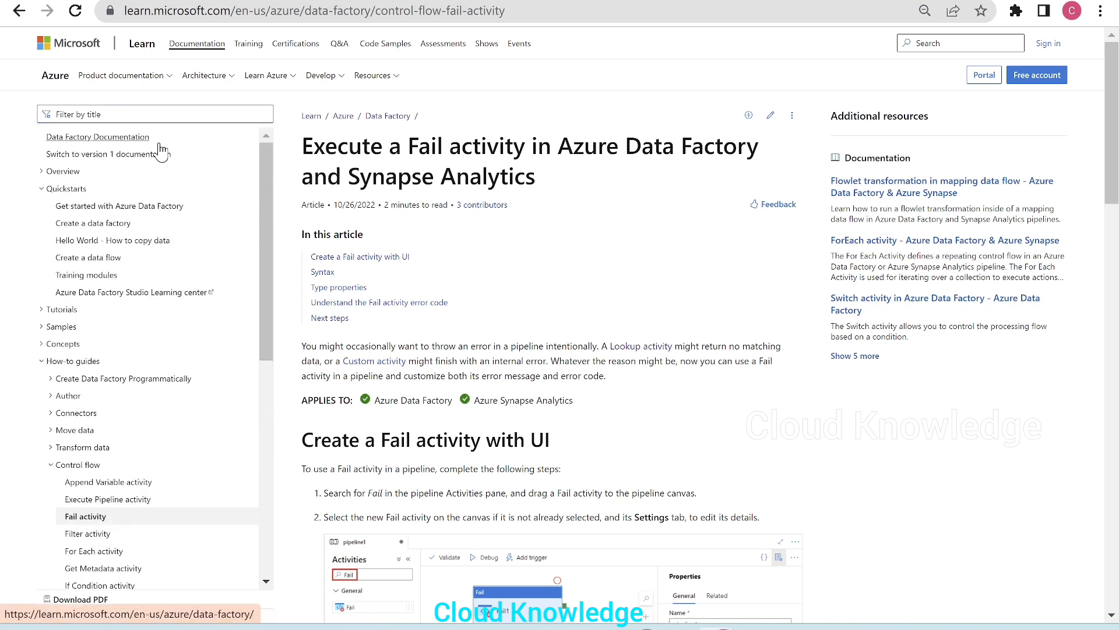
scroll(104, 358, "down", 3)
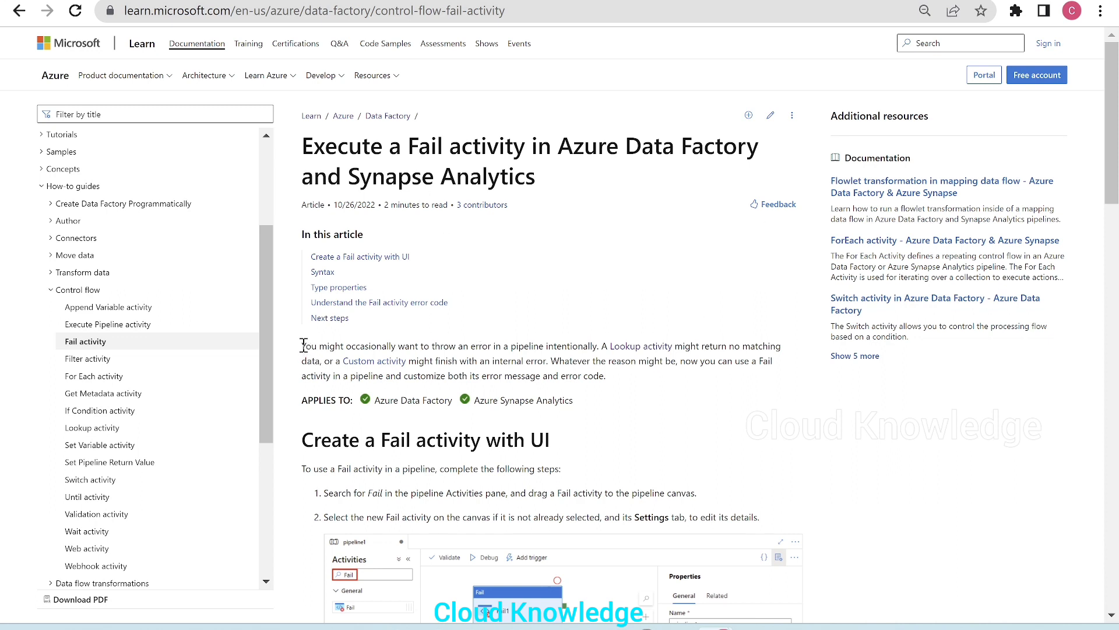
left_click_drag(303, 346, 604, 350)
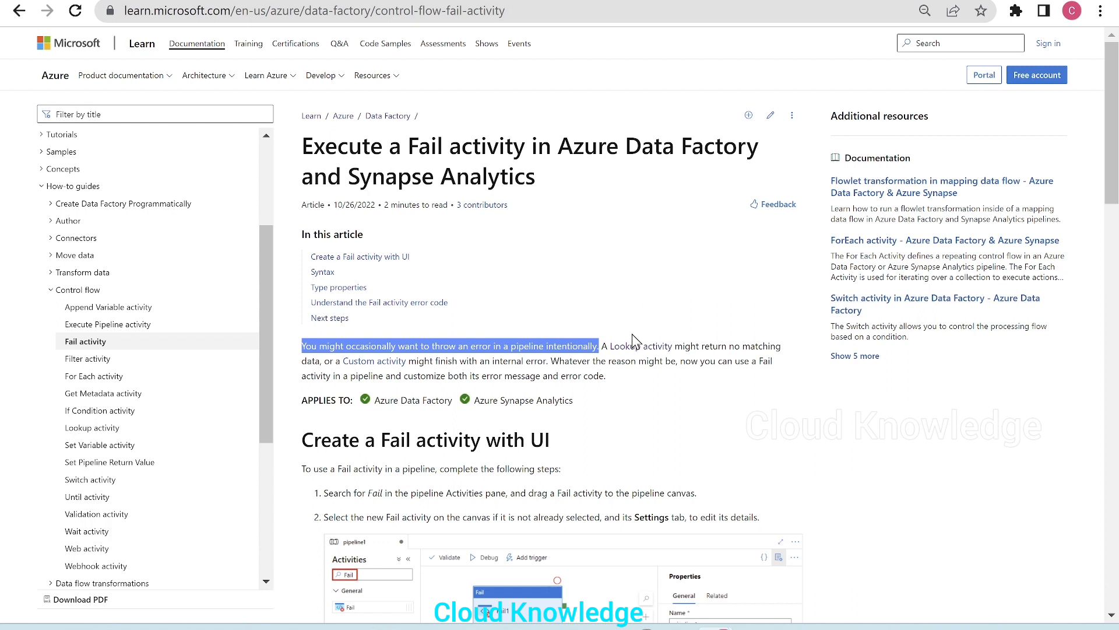
left_click(481, 353)
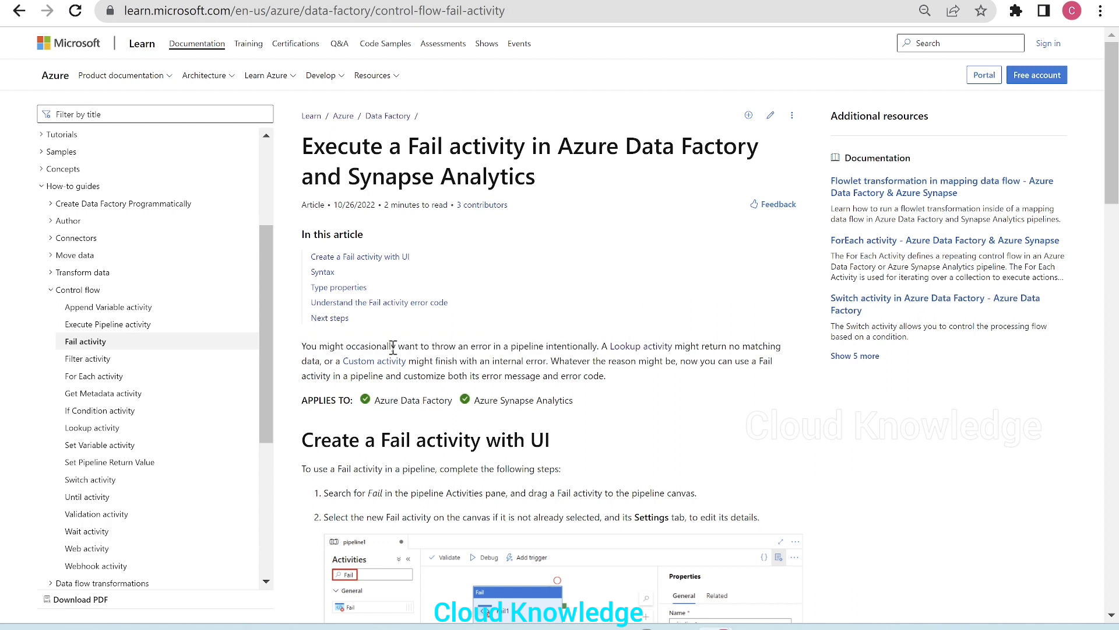
left_click_drag(424, 342, 601, 345)
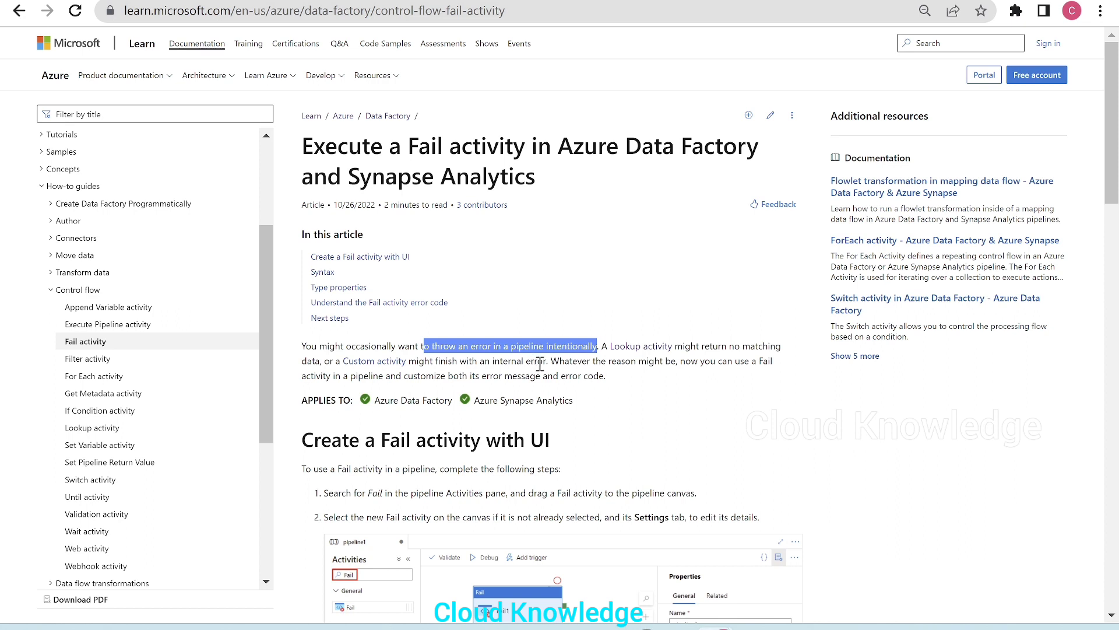
left_click(565, 366)
left_click_drag(553, 361, 607, 379)
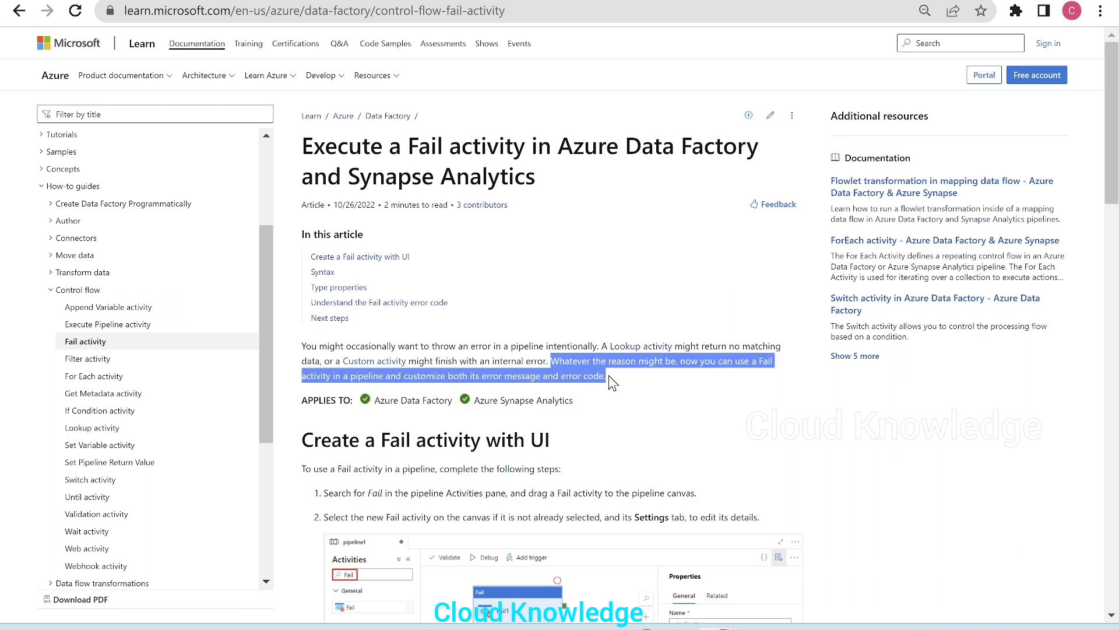
left_click(676, 408)
scroll(676, 408, "down", 1)
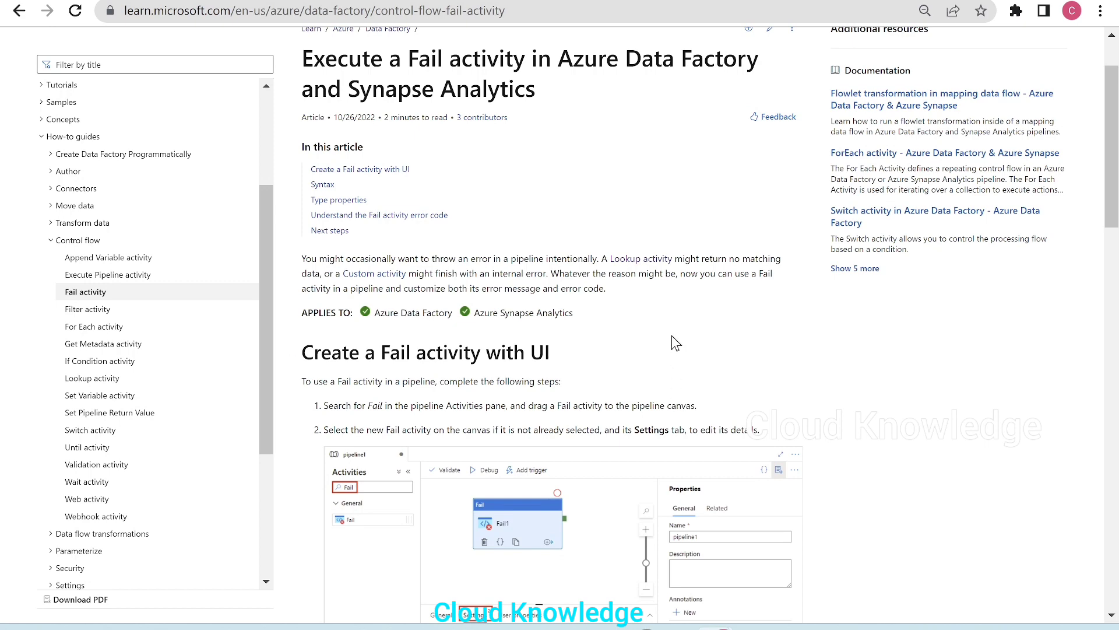
Scroll through the article's UI steps, JSON syntax, type properties and error code table, then return to the top
scroll(673, 343, "down", 2)
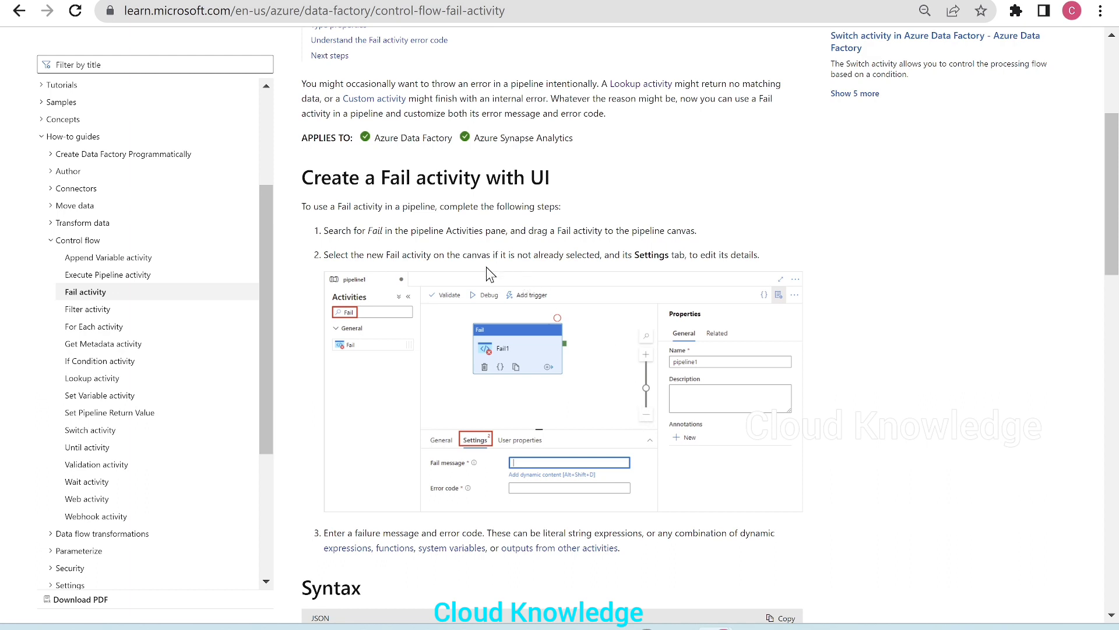
scroll(723, 437, "down", 3)
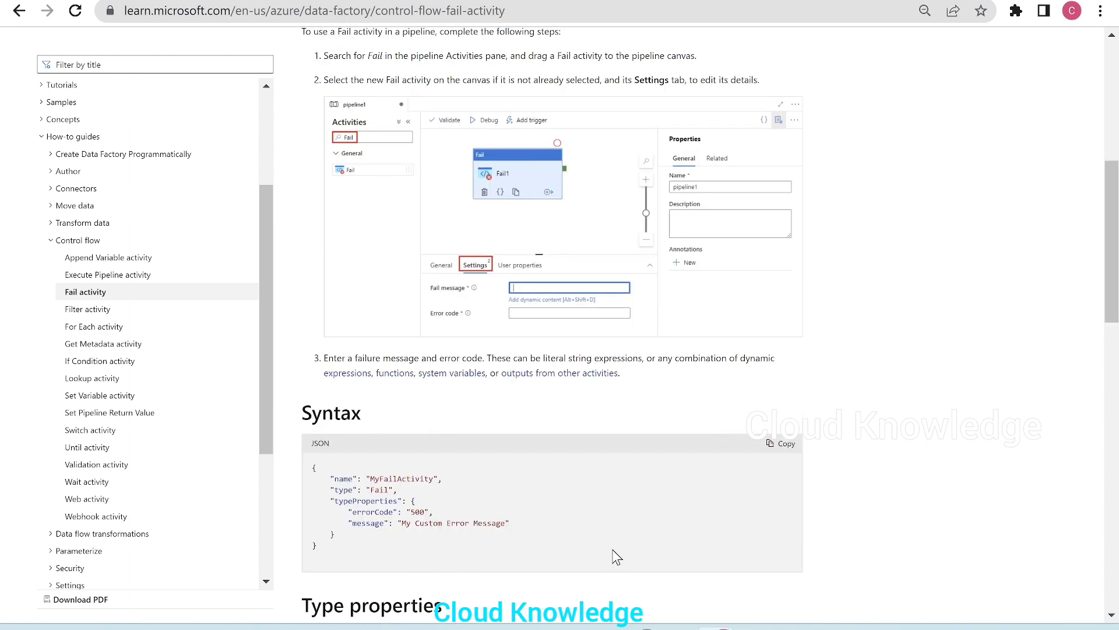
scroll(363, 477, "down", 2)
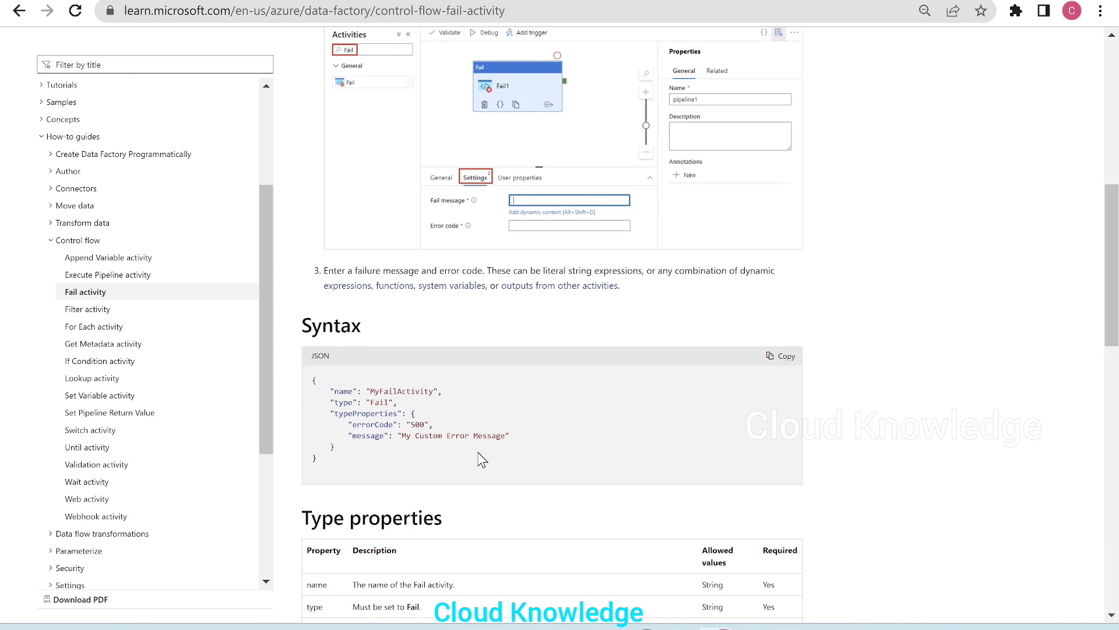
left_click_drag(398, 436, 510, 436)
scroll(702, 421, "down", 2)
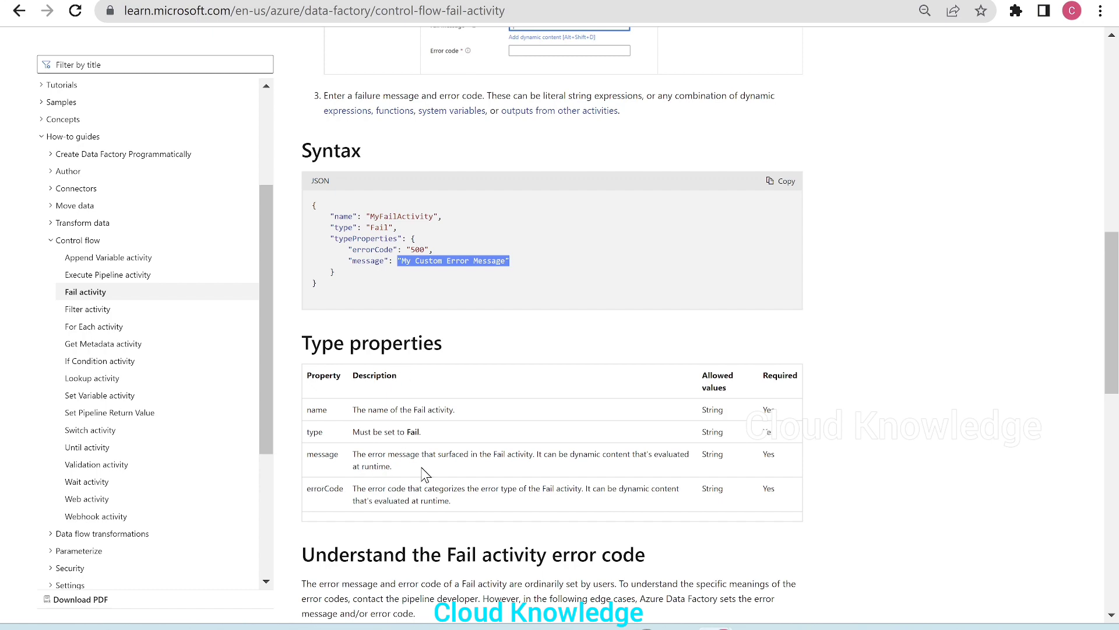
scroll(488, 445, "down", 3)
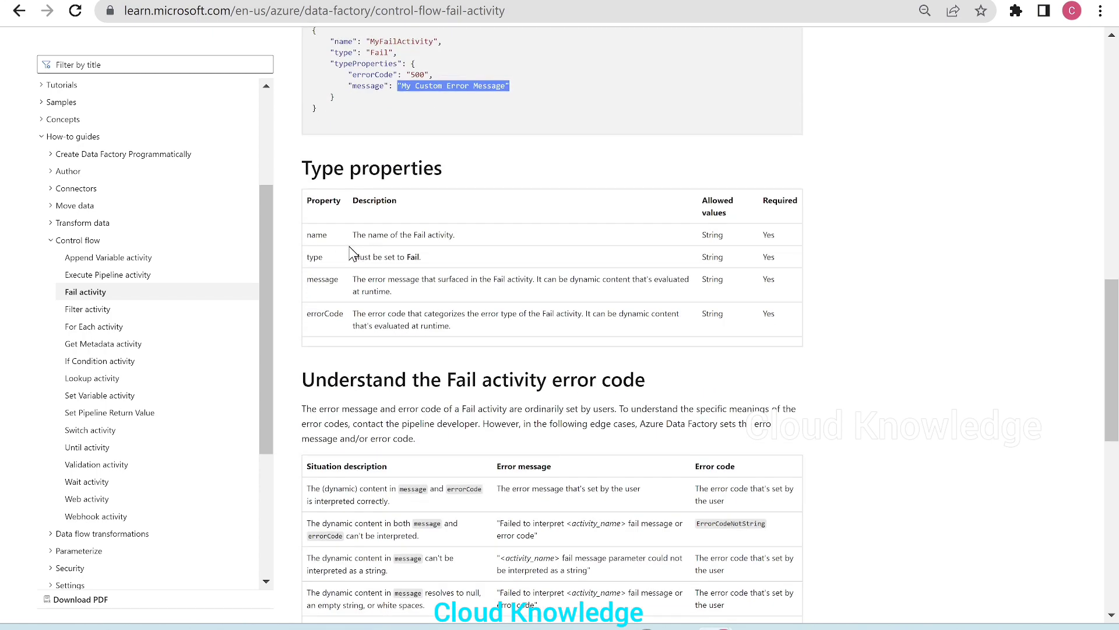
scroll(469, 408, "down", 2)
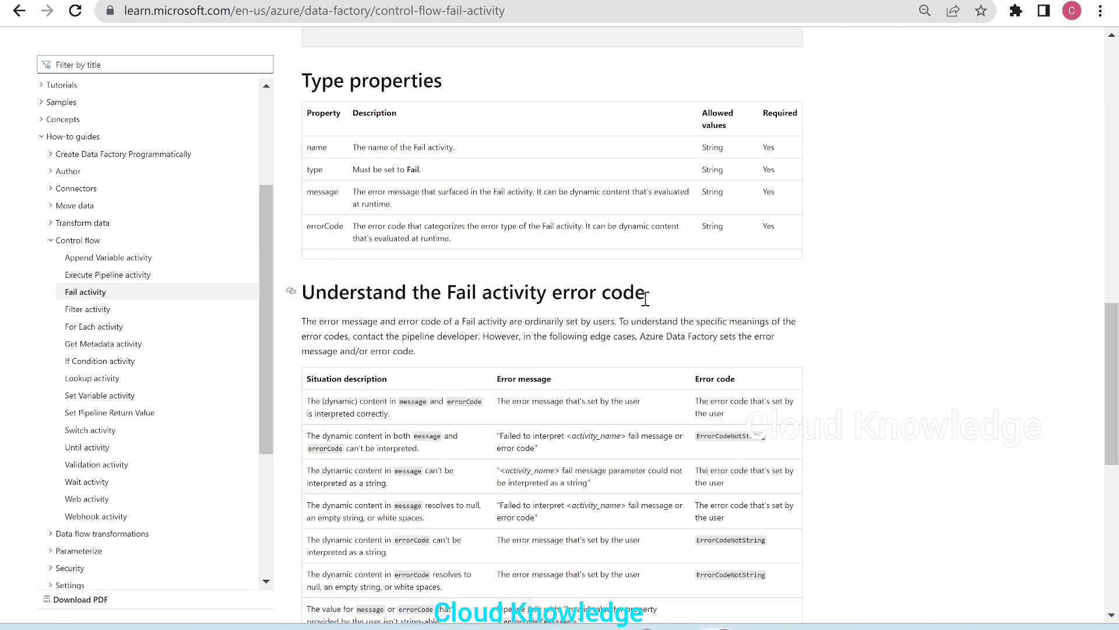
scroll(789, 305, "down", 1)
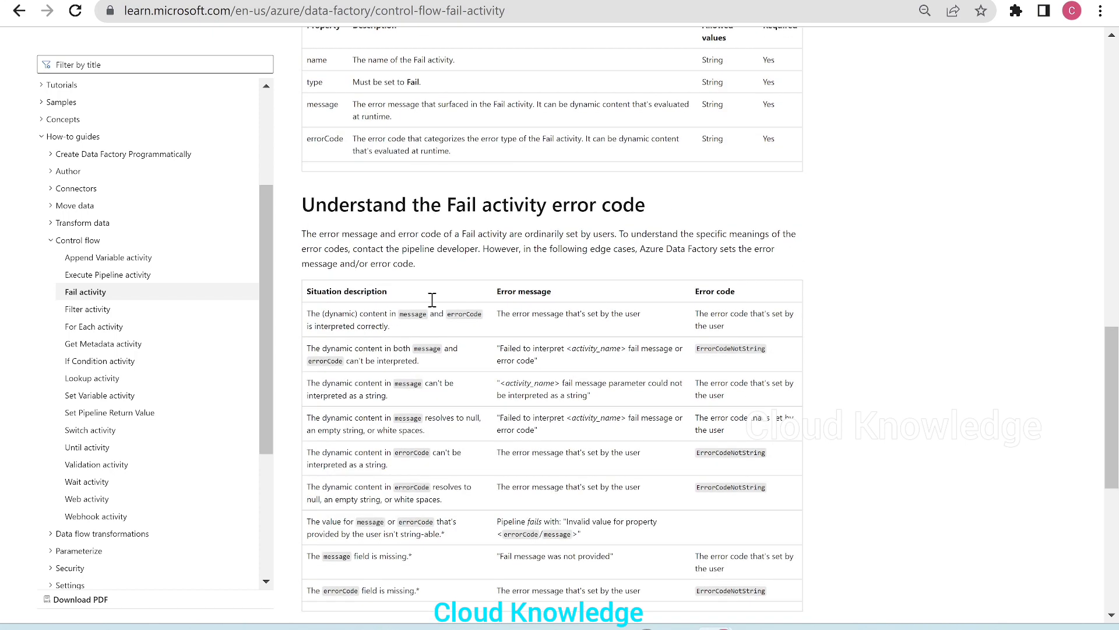
scroll(728, 507, "down", 1)
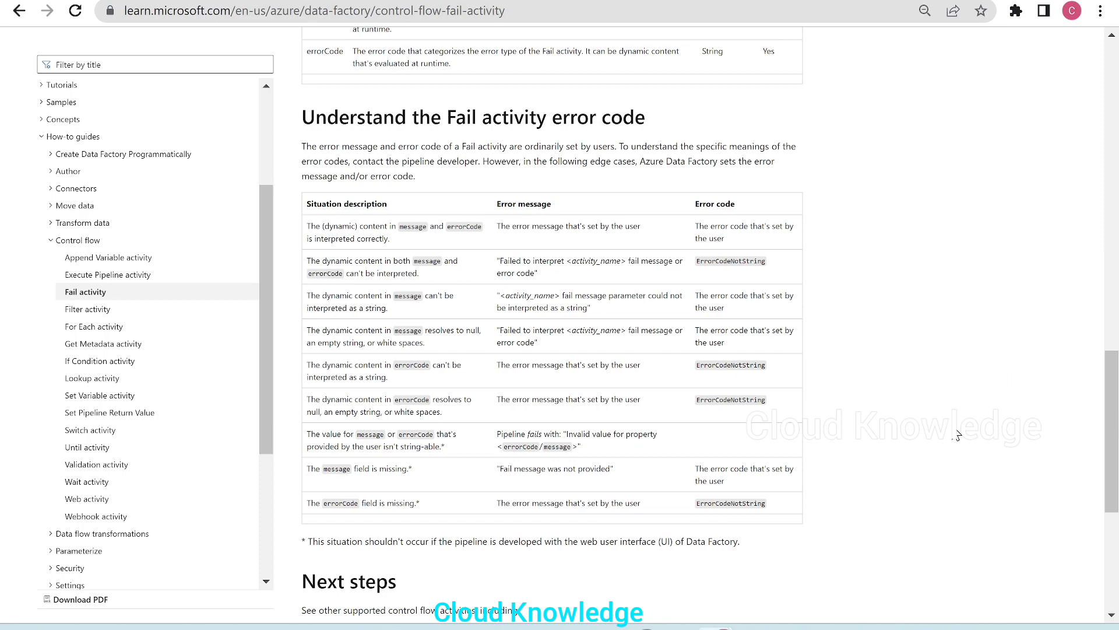
scroll(570, 366, "up", 20)
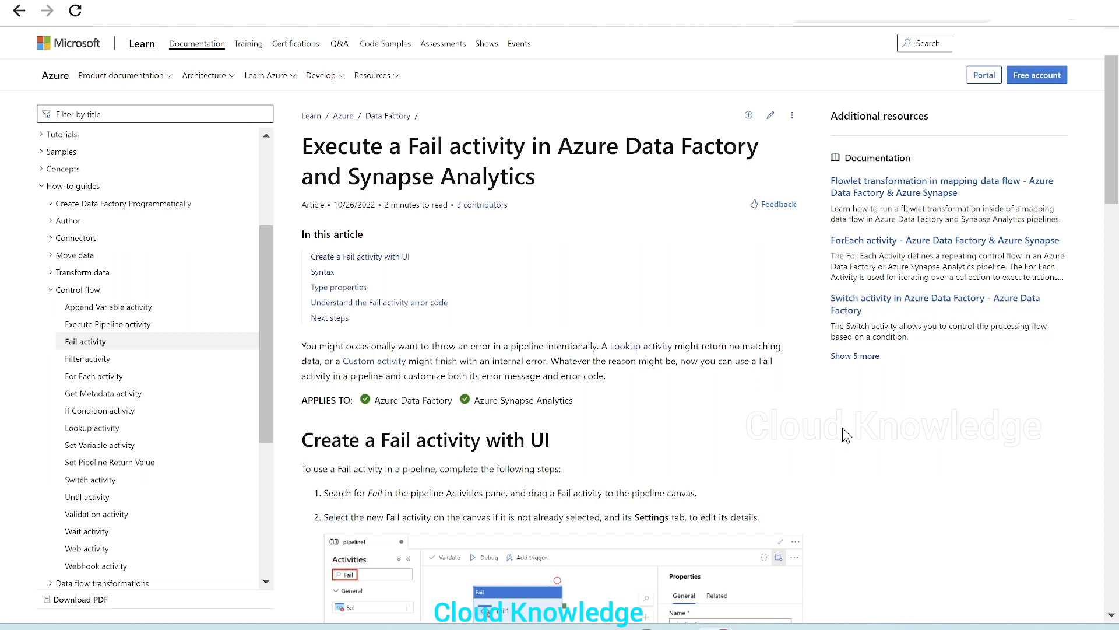
Switch to the Azure Data Factory studio window and create a new pipeline in the Author hub
left_click(721, 627)
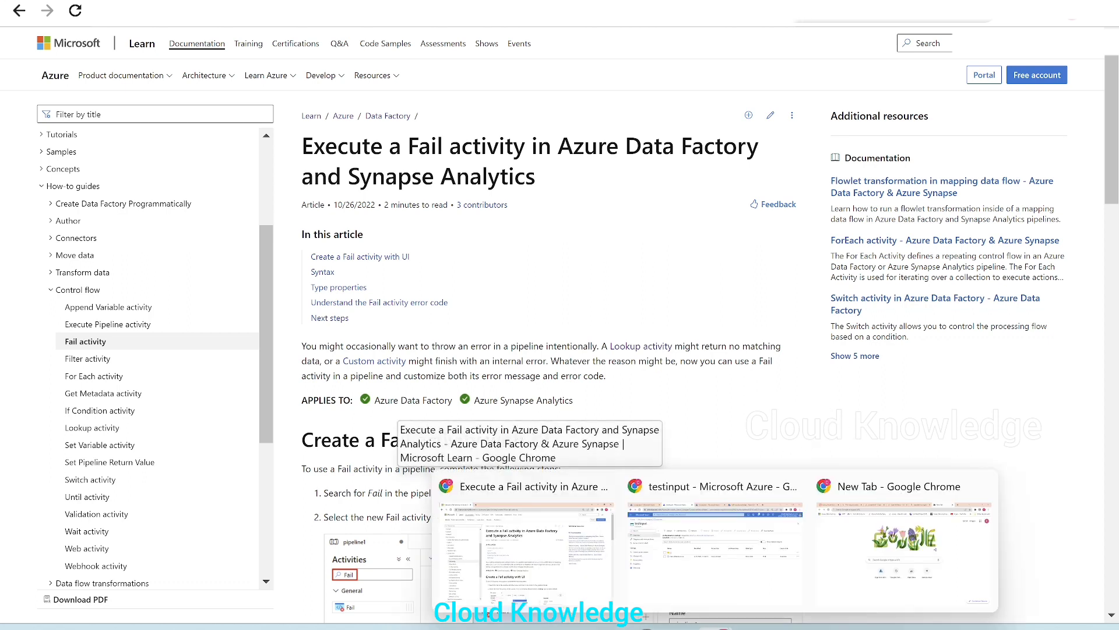
left_click(708, 575)
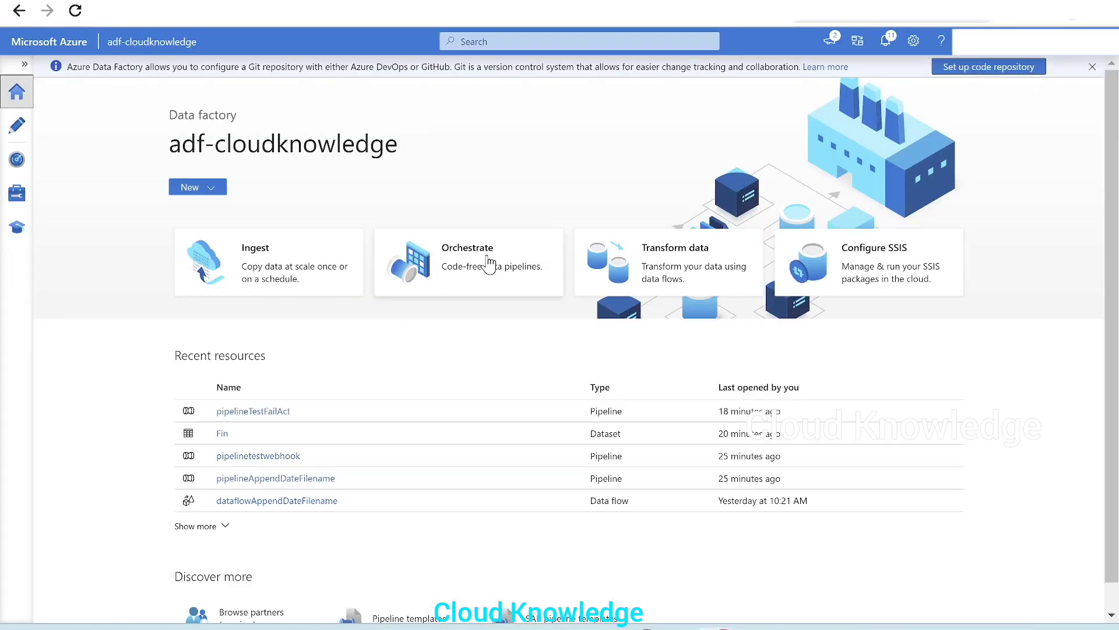
left_click(14, 135)
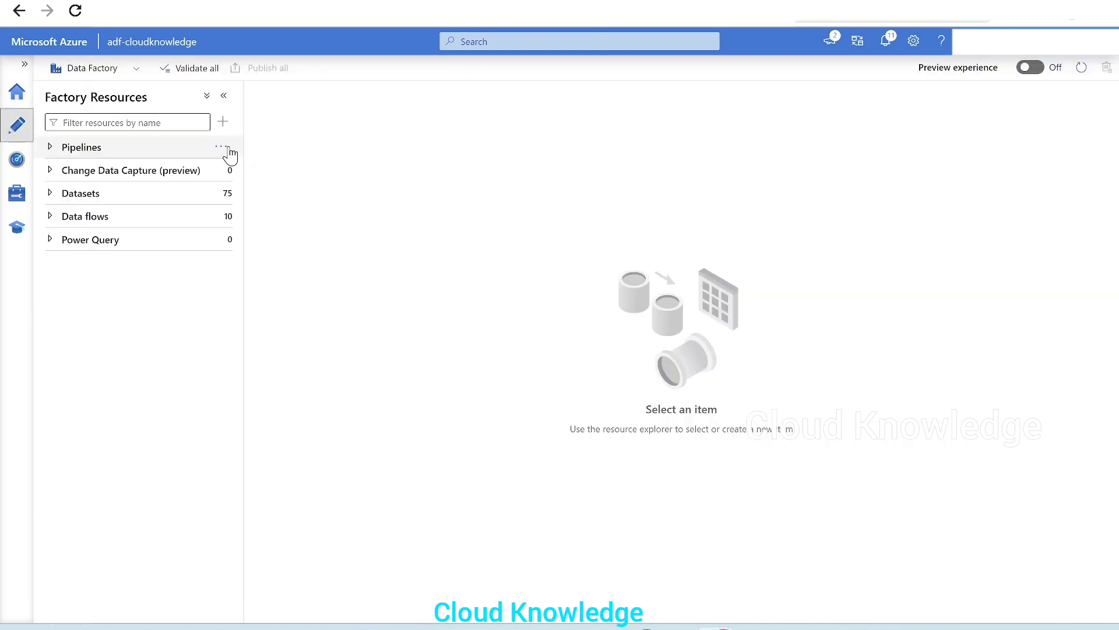
left_click(221, 148)
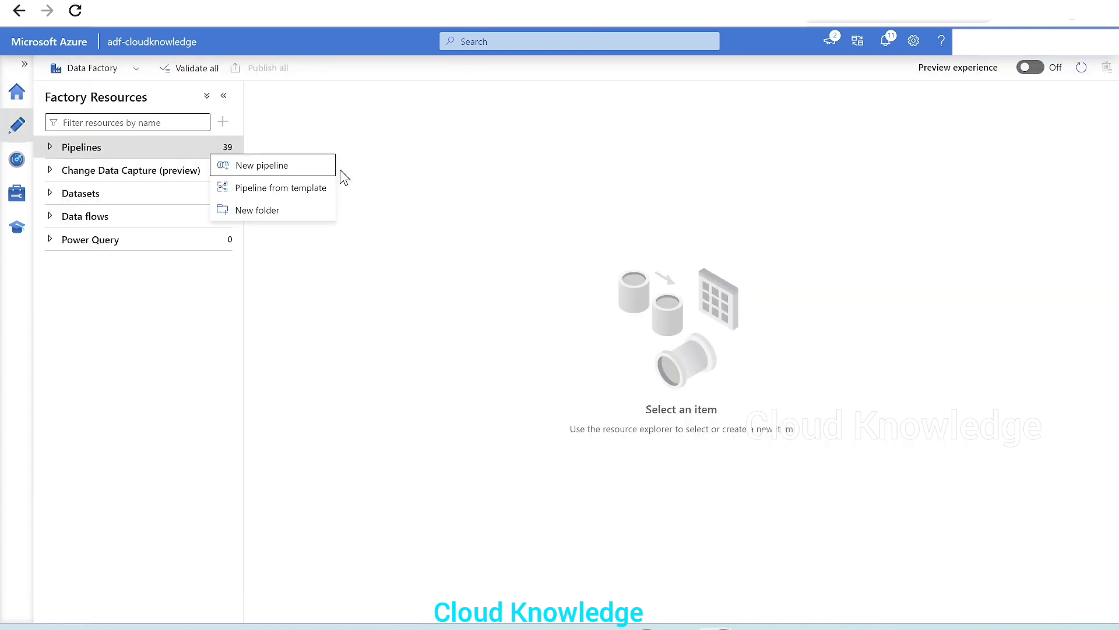
left_click(295, 167)
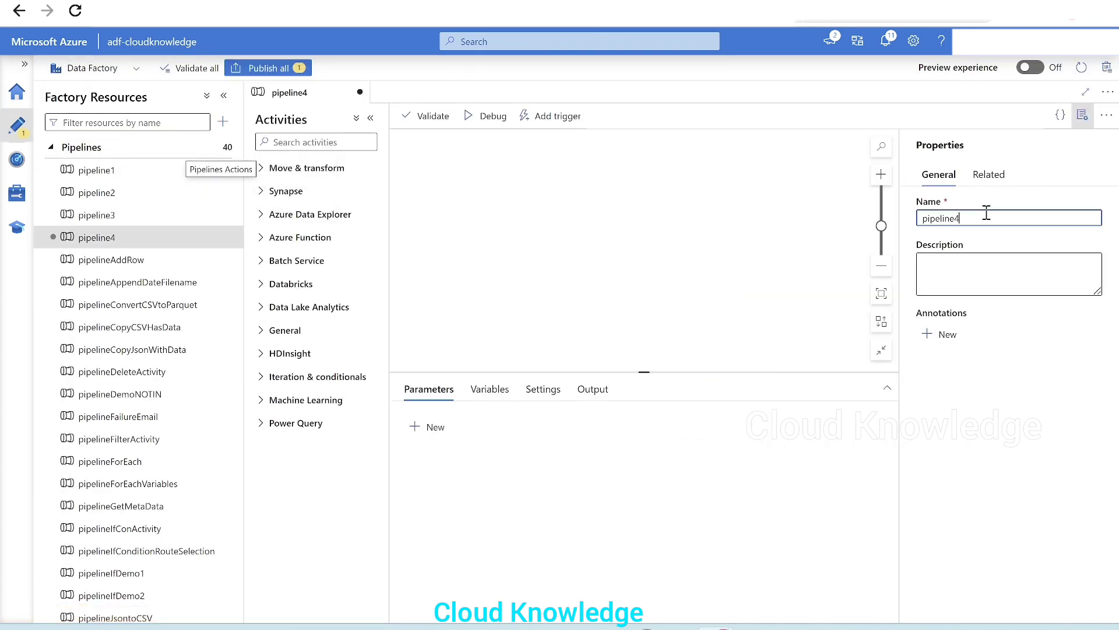
Name the pipeline pipelineFailActivityDemo1 and collapse the properties and factory resources panes
left_click(985, 216)
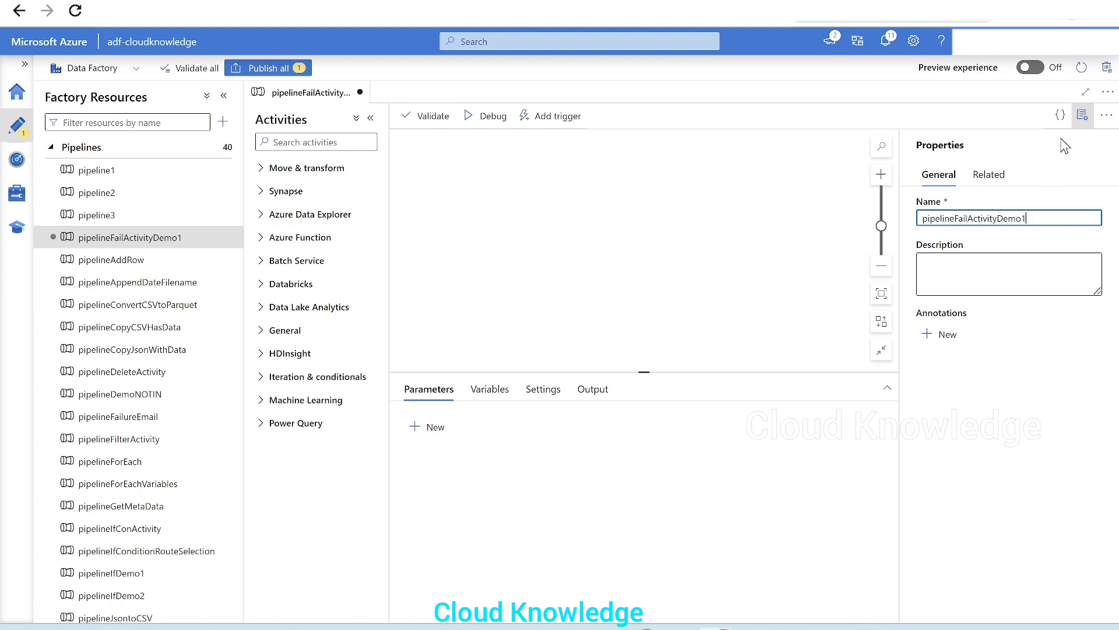
left_click(1083, 115)
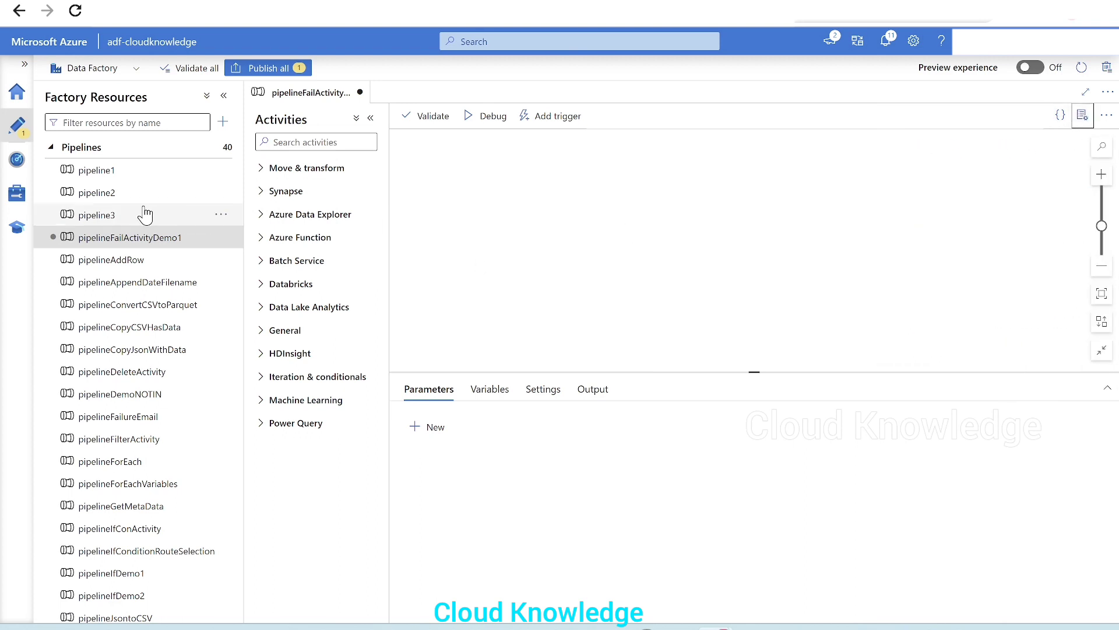
left_click(223, 96)
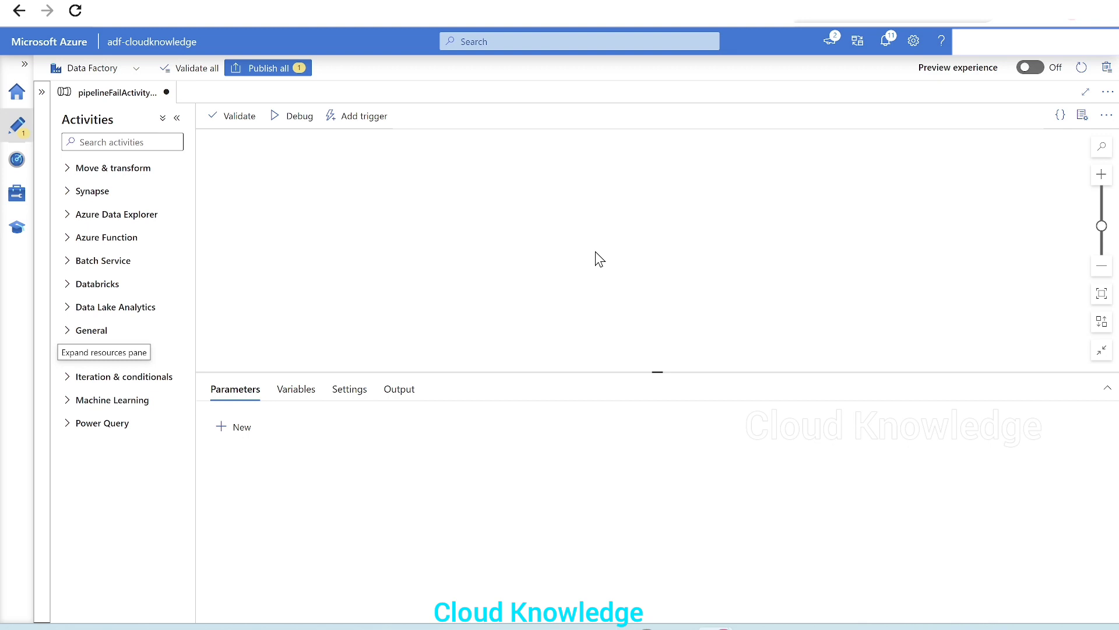
Switch to the Whiteboard and sketch an input box labelled IN containing a CSV file
left_click(754, 629)
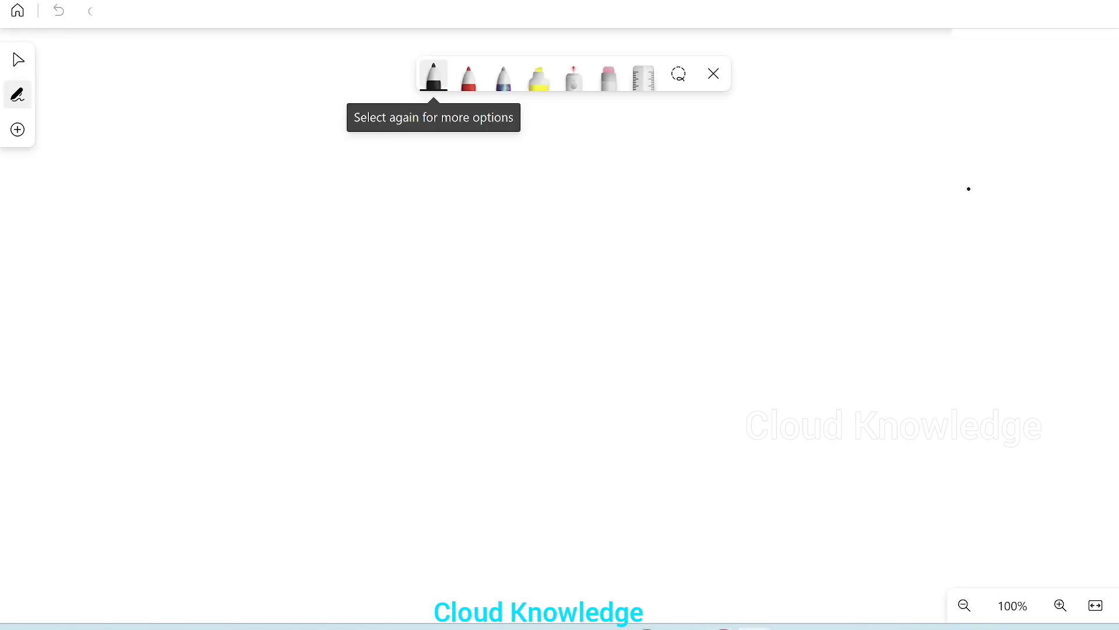
left_click_drag(33, 358, 172, 290)
mouse_move(26, 364)
left_mouse_down()
mouse_move(35, 383)
mouse_move(229, 447)
left_mouse_up()
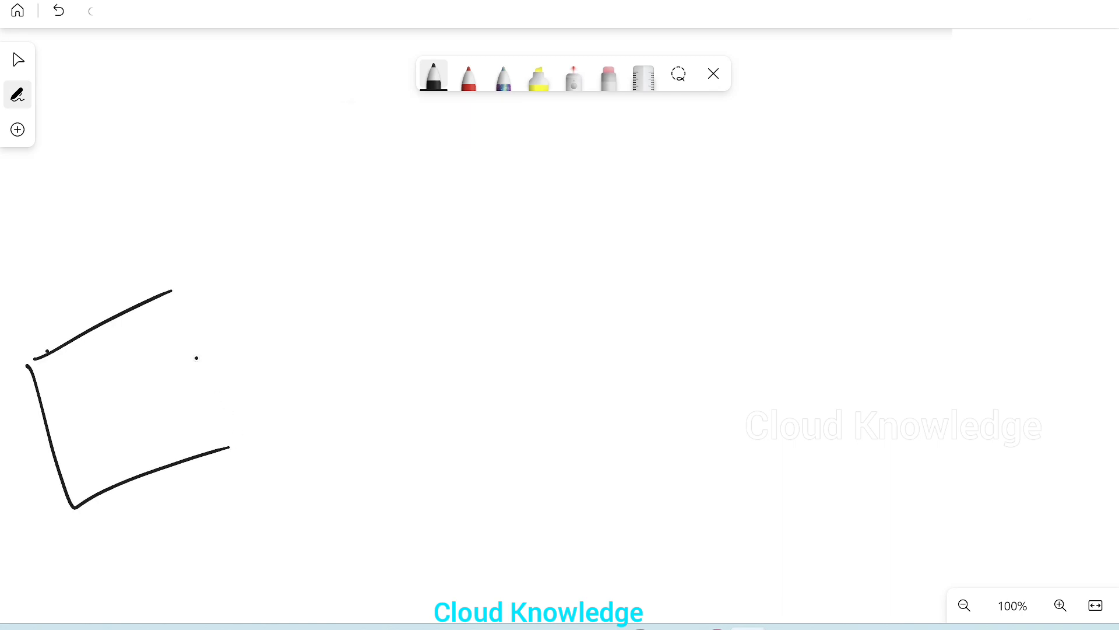
left_click_drag(184, 290, 249, 437)
left_click_drag(32, 280, 56, 320)
left_click_drag(53, 283, 97, 282)
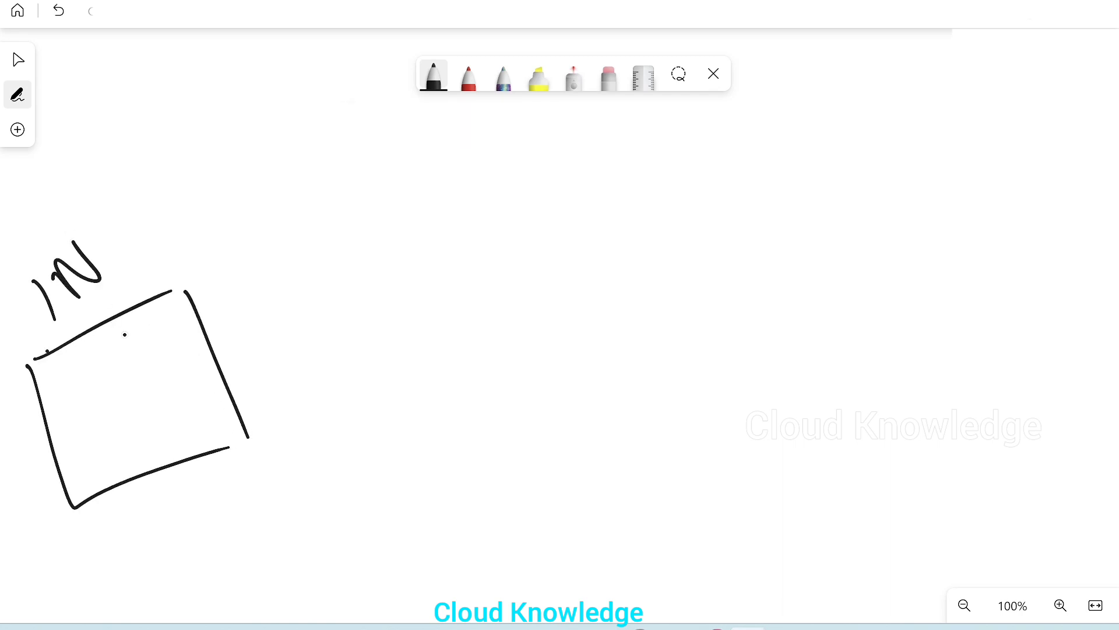
mouse_move(51, 373)
left_mouse_down()
mouse_move(142, 319)
mouse_move(70, 411)
mouse_move(52, 379)
left_mouse_up()
mouse_move(154, 300)
left_mouse_down()
mouse_move(155, 375)
mouse_move(189, 368)
left_mouse_up()
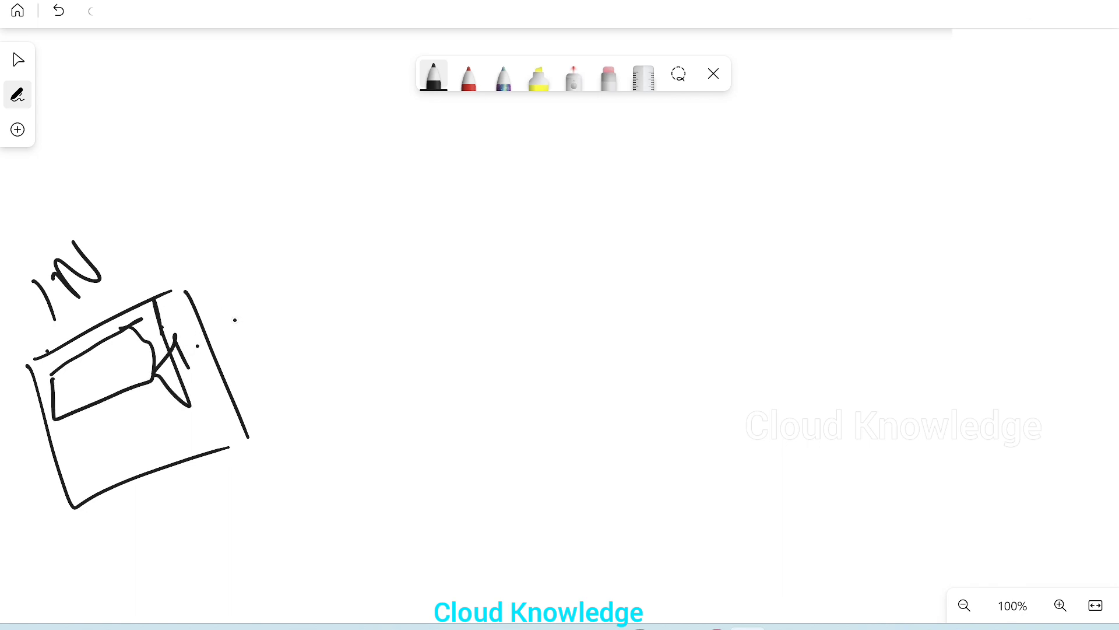
left_click_drag(235, 315, 227, 336)
mouse_move(246, 303)
left_mouse_down()
mouse_move(244, 324)
mouse_move(291, 280)
left_mouse_up()
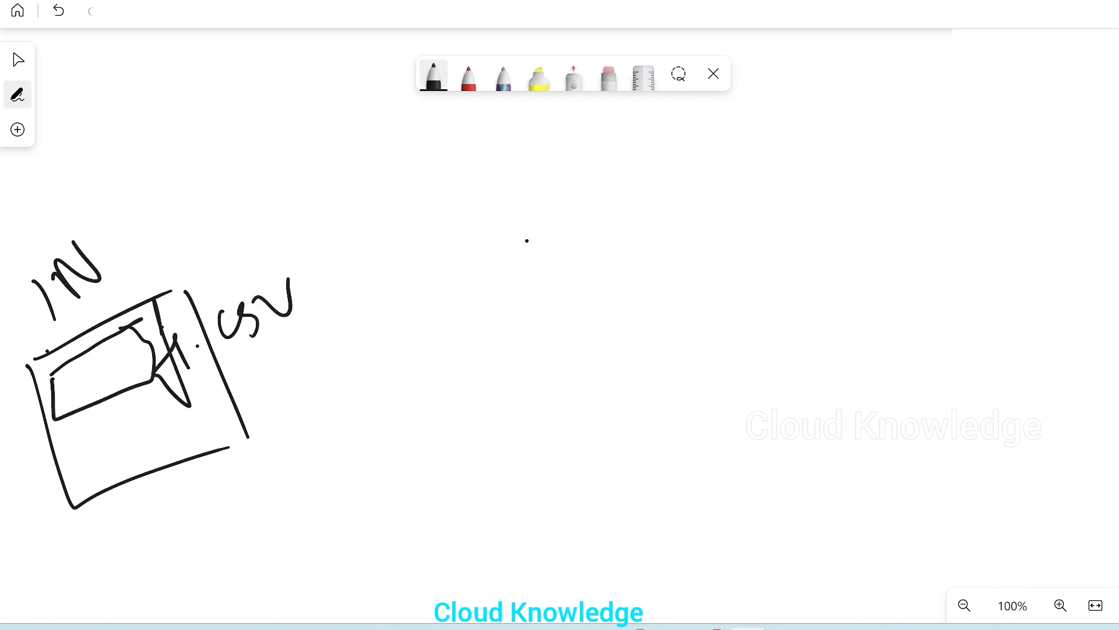
Sketch an arrow toward an output box labelled OUT, a curved connecting arrow, and circle the CSV file
left_click_drag(293, 389, 470, 319)
left_click_drag(407, 320, 459, 374)
mouse_move(938, 175)
left_mouse_down()
mouse_move(1023, 164)
mouse_move(988, 404)
mouse_move(939, 195)
left_mouse_up()
left_click_drag(945, 125, 940, 175)
left_click_drag(944, 126, 947, 177)
left_click_drag(1001, 110, 1073, 100)
left_click_drag(1060, 103, 1060, 141)
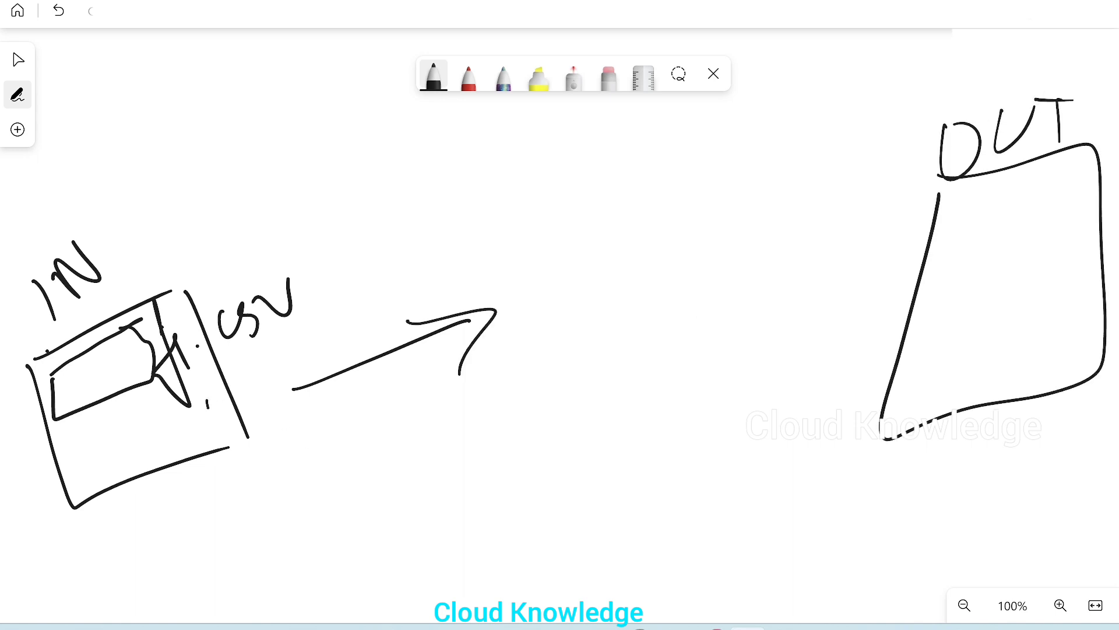
mouse_move(207, 402)
left_mouse_down()
mouse_move(862, 389)
mouse_move(903, 338)
left_mouse_up()
mouse_move(851, 380)
left_mouse_down()
mouse_move(902, 341)
mouse_move(909, 415)
left_mouse_up()
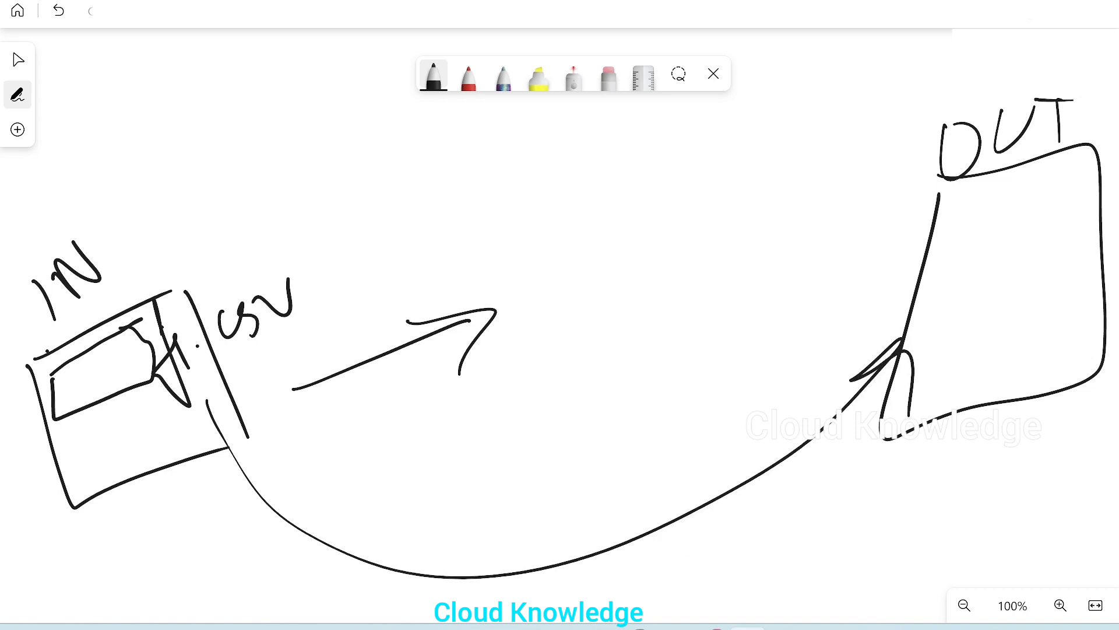
mouse_move(201, 277)
left_mouse_down()
mouse_move(349, 315)
mouse_move(197, 295)
left_mouse_up()
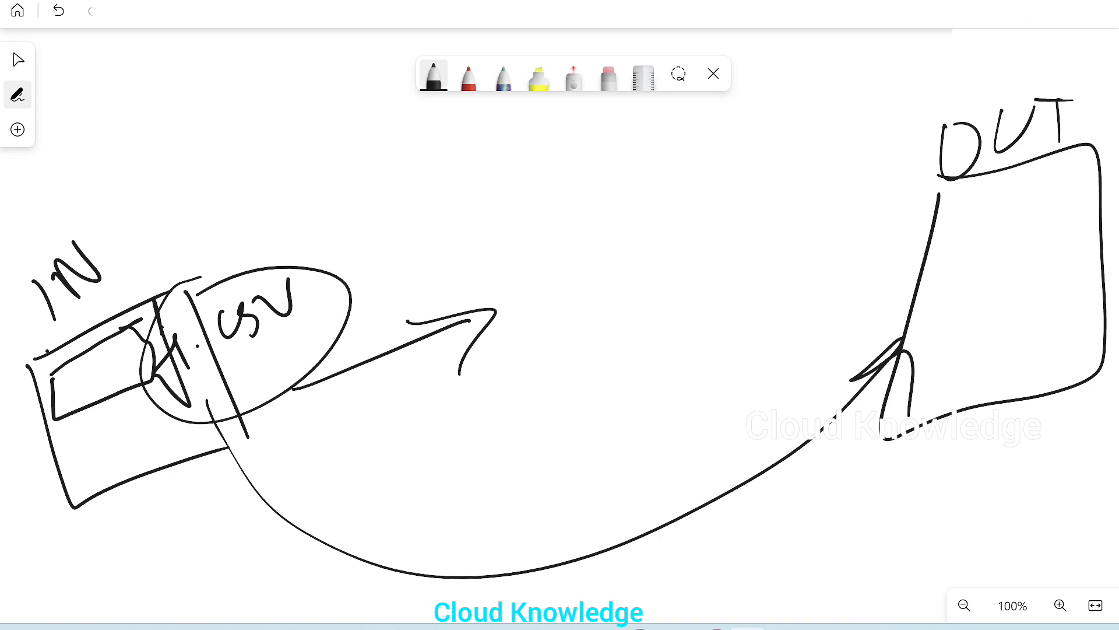
Add a stroke inside the IN box and write Get Metadata above the diagram
left_click_drag(27, 497, 71, 410)
left_click_drag(75, 414, 75, 455)
left_click(69, 469)
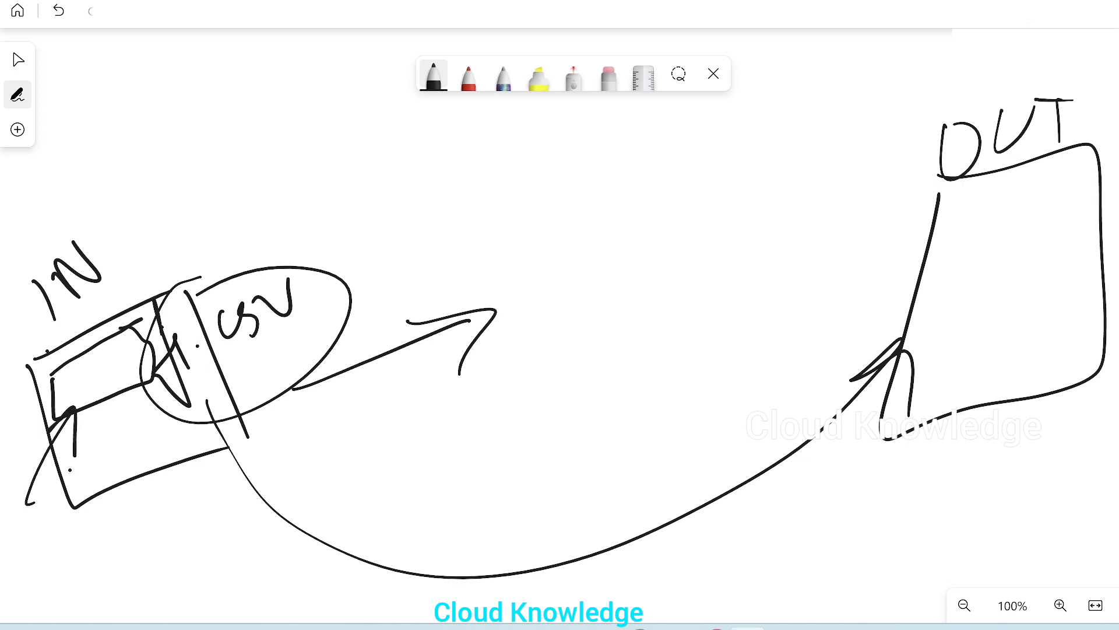
left_click_drag(357, 155, 399, 248)
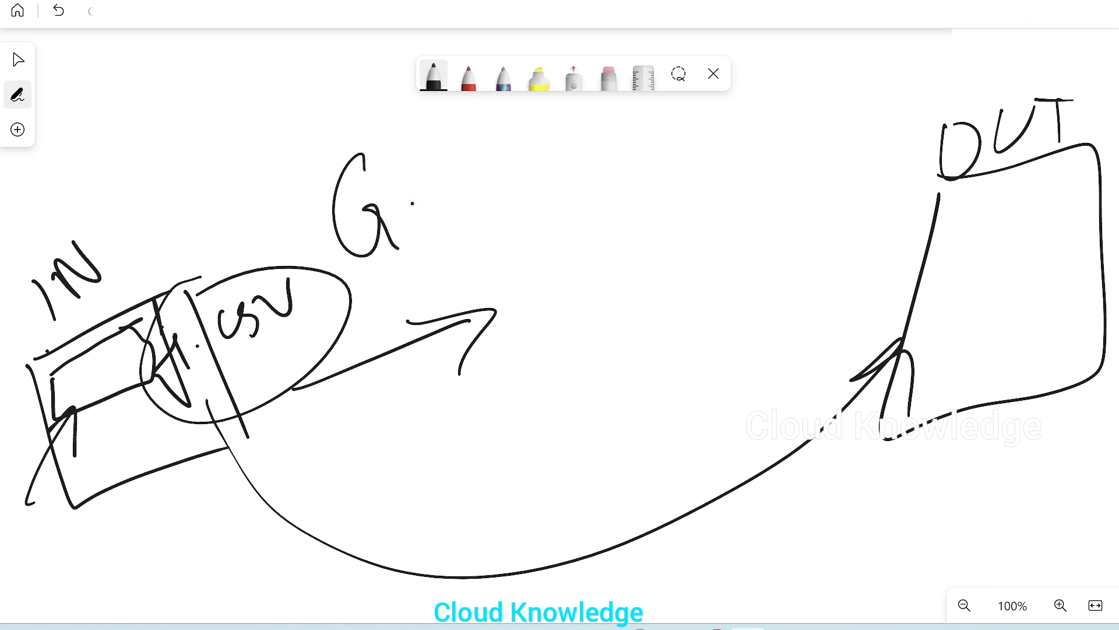
mouse_move(397, 197)
left_mouse_down()
mouse_move(439, 168)
mouse_move(460, 213)
left_mouse_up()
left_click_drag(435, 198, 443, 194)
mouse_move(476, 156)
left_mouse_down()
mouse_move(487, 169)
mouse_move(546, 156)
mouse_move(580, 173)
left_mouse_up()
mouse_move(561, 169)
left_mouse_down()
mouse_move(632, 132)
mouse_move(649, 156)
mouse_move(727, 126)
left_mouse_up()
left_click_drag(646, 128, 666, 122)
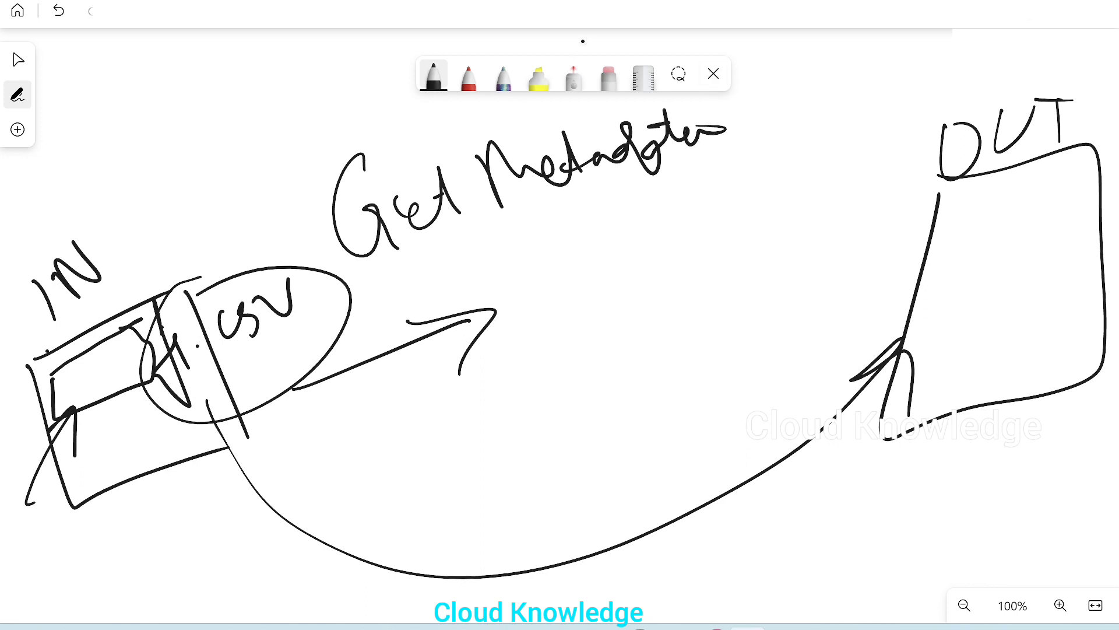
Draw a long stroke across the diagram and write Exists below Get Metadata with an arrow pointing to it
left_click_drag(369, 293, 777, 138)
mouse_move(526, 203)
left_mouse_down()
mouse_move(585, 234)
mouse_move(570, 250)
left_mouse_up()
mouse_move(538, 293)
left_mouse_down()
mouse_move(558, 276)
mouse_move(607, 300)
left_mouse_up()
left_click(604, 264)
mouse_move(602, 272)
left_mouse_down()
mouse_move(617, 298)
mouse_move(642, 231)
left_mouse_up()
left_click_drag(641, 284, 657, 236)
mouse_move(648, 274)
left_mouse_down()
mouse_move(679, 225)
mouse_move(513, 315)
mouse_move(656, 225)
left_mouse_up()
Connect Exists back to the CSV file with a curved arrow and underline Exists
mouse_move(577, 334)
left_mouse_down()
mouse_move(250, 376)
mouse_move(257, 418)
left_mouse_up()
mouse_move(232, 370)
left_mouse_down()
mouse_move(294, 379)
mouse_move(262, 416)
mouse_move(391, 250)
left_mouse_up()
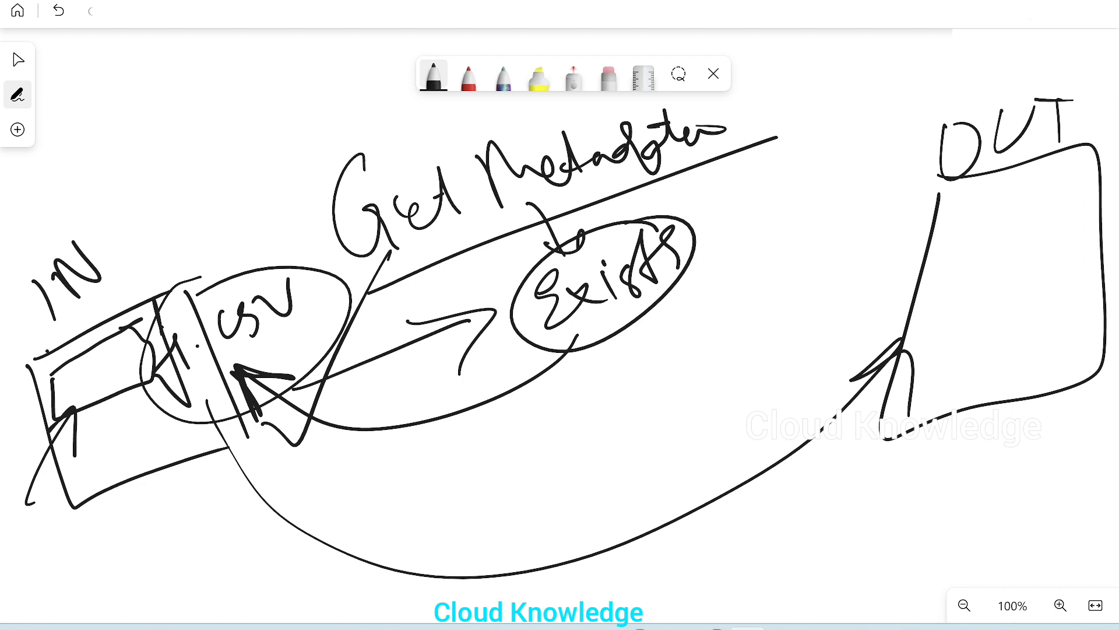
mouse_move(658, 310)
left_mouse_down()
mouse_move(548, 362)
mouse_move(679, 304)
left_mouse_up()
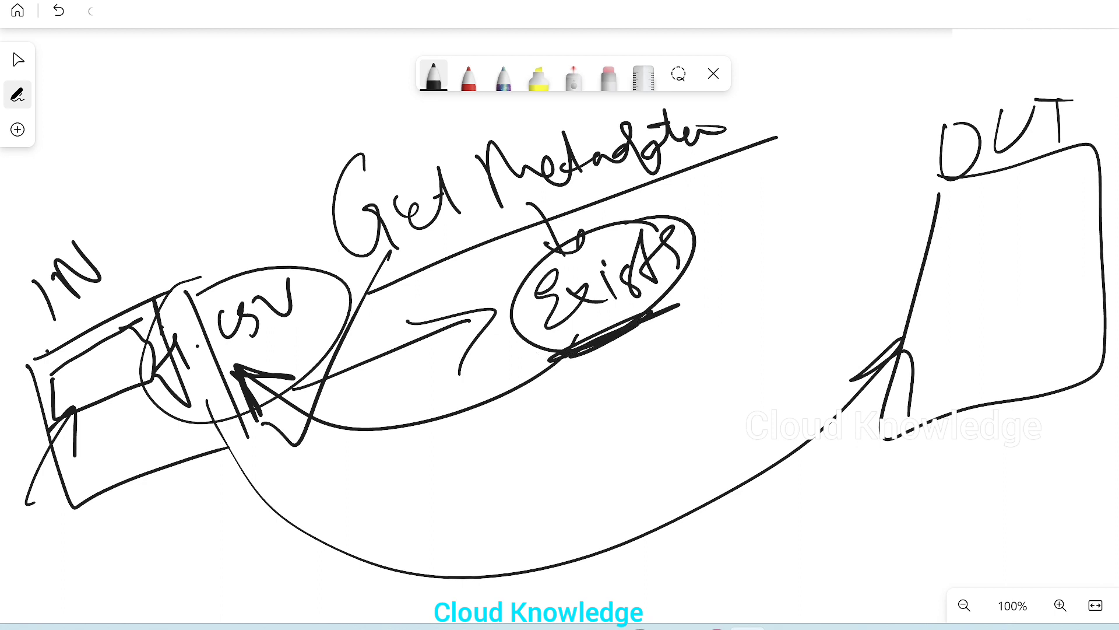
Draw a downward arrow from Exists and write exists: true / false beneath it
mouse_move(553, 328)
left_mouse_down()
mouse_move(579, 402)
mouse_move(587, 373)
left_mouse_up()
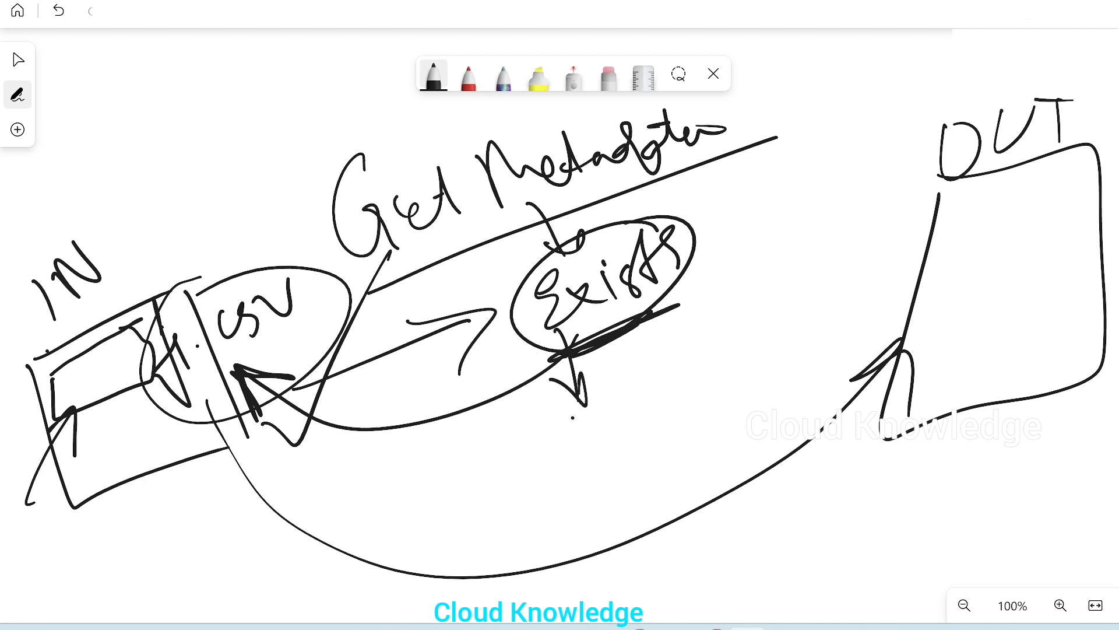
mouse_move(482, 476)
left_mouse_down()
mouse_move(485, 487)
mouse_move(553, 465)
left_mouse_up()
left_click_drag(546, 432, 549, 434)
left_click_drag(553, 449, 601, 452)
left_click_drag(576, 454, 611, 442)
left_click_drag(660, 371, 671, 428)
left_click_drag(629, 418, 769, 348)
left_click_drag(775, 306, 797, 396)
left_click_drag(700, 421, 704, 522)
mouse_move(682, 475)
left_mouse_down()
mouse_move(723, 449)
mouse_move(730, 469)
left_mouse_up()
mouse_move(739, 408)
left_mouse_down()
mouse_move(746, 452)
mouse_move(769, 422)
left_mouse_up()
mouse_move(766, 413)
left_mouse_down()
mouse_move(787, 431)
mouse_move(810, 402)
left_mouse_up()
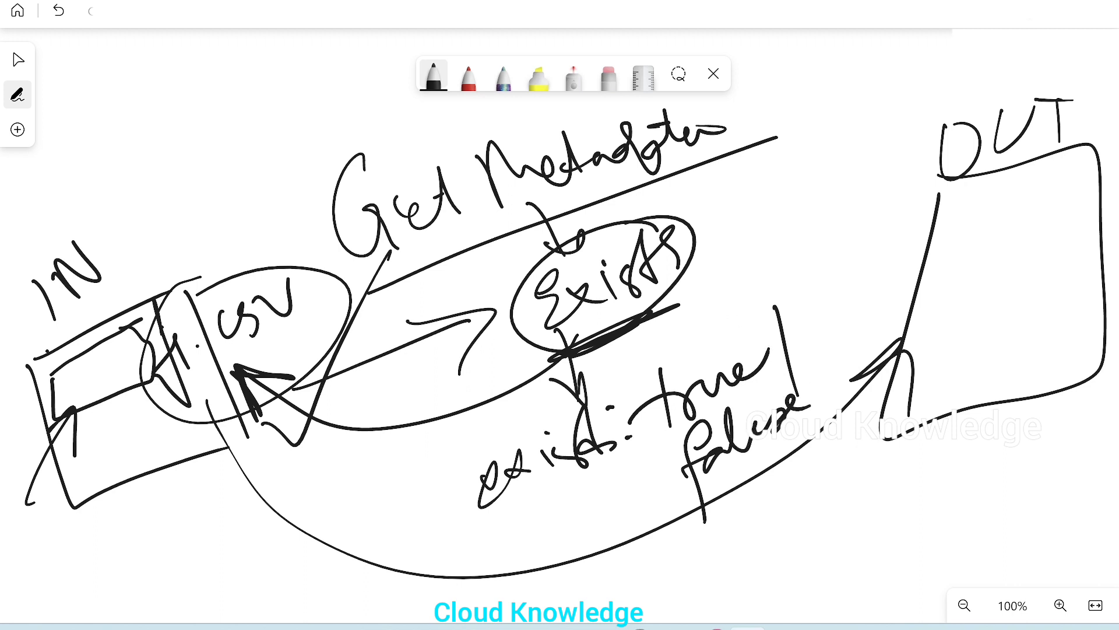
Write IF Condition near the OUT box and sketch a box with T and F inside it
mouse_move(812, 90)
left_mouse_down()
mouse_move(829, 164)
mouse_move(782, 162)
left_mouse_up()
left_click_drag(818, 175, 864, 152)
left_click_drag(788, 105, 830, 90)
mouse_move(864, 73)
left_mouse_down()
mouse_move(873, 65)
mouse_move(880, 84)
mouse_move(911, 56)
left_mouse_up()
mouse_move(856, 82)
left_mouse_down()
mouse_move(864, 156)
mouse_move(889, 122)
left_mouse_up()
mouse_move(951, 57)
left_mouse_down()
mouse_move(945, 124)
mouse_move(968, 88)
left_mouse_up()
left_click_drag(965, 99, 1046, 58)
left_click_drag(1049, 65, 1100, 57)
mouse_move(816, 202)
left_mouse_down()
mouse_move(962, 269)
mouse_move(804, 202)
mouse_move(858, 212)
left_mouse_up()
left_click_drag(844, 221, 843, 255)
left_click(834, 259)
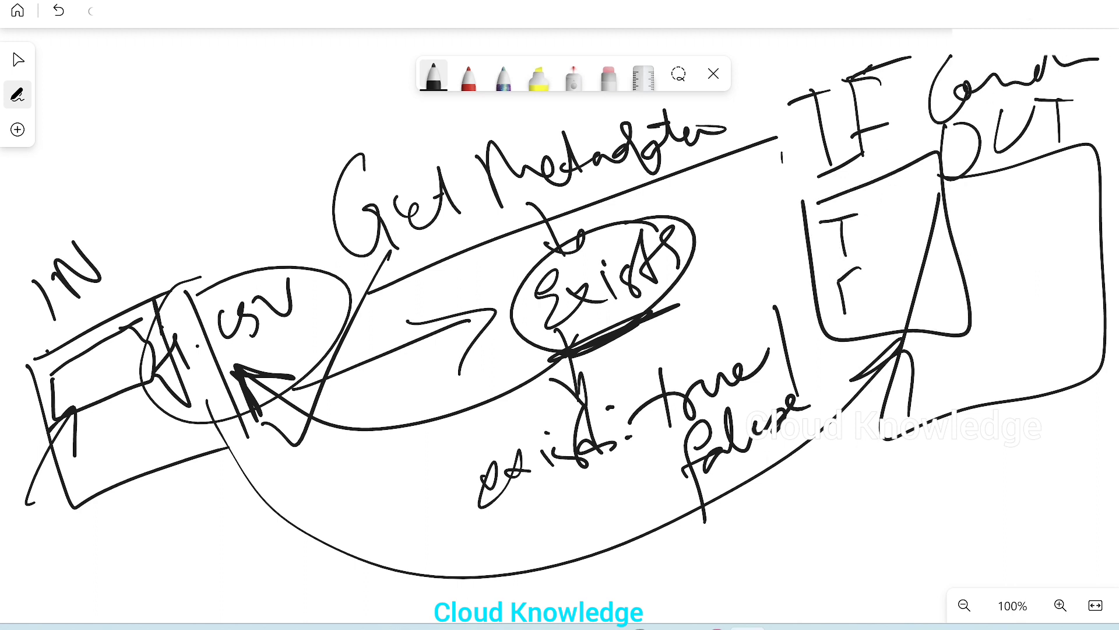
Circle the exists true/false expression and write COPY beside T in the IF Condition box
left_click_drag(844, 303, 844, 323)
left_click_drag(845, 302, 858, 296)
mouse_move(722, 328)
left_mouse_down()
mouse_move(452, 500)
mouse_move(736, 390)
mouse_move(641, 357)
left_mouse_up()
left_click_drag(881, 224, 1005, 137)
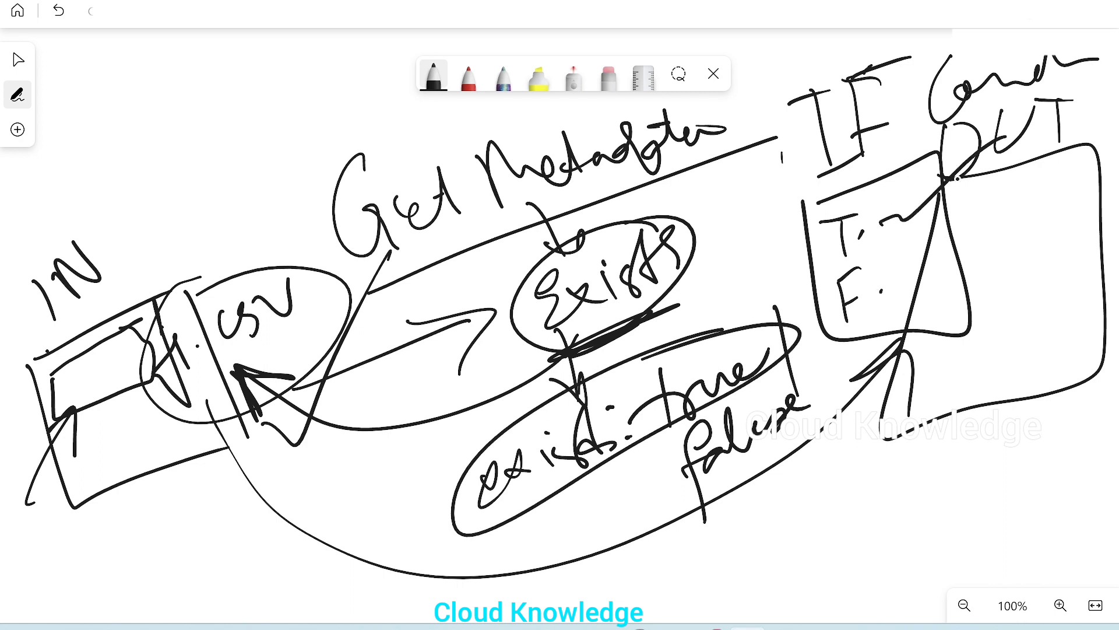
mouse_move(924, 214)
left_mouse_down()
mouse_move(937, 213)
mouse_move(924, 207)
left_mouse_up()
mouse_move(951, 197)
left_mouse_down()
mouse_move(969, 195)
mouse_move(958, 215)
left_mouse_up()
left_click_drag(980, 193, 1012, 228)
left_click(1051, 139)
mouse_move(907, 217)
left_mouse_down()
mouse_move(907, 257)
mouse_move(998, 256)
mouse_move(1035, 283)
mouse_move(1026, 295)
left_mouse_up()
left_click_drag(1053, 139, 1102, 121)
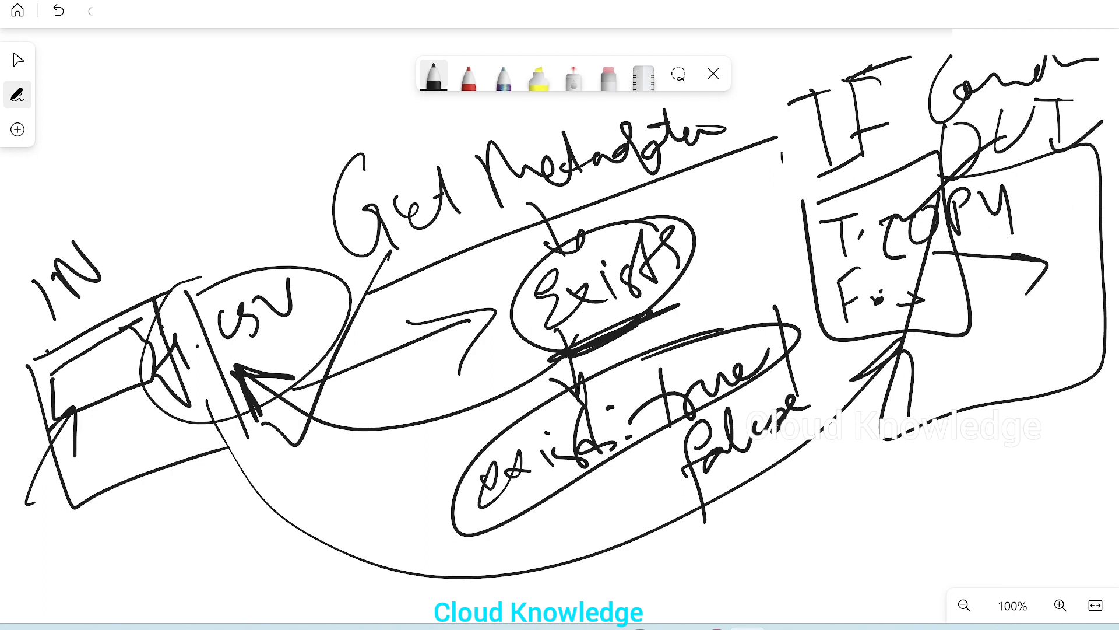
Write Fail beside F in the IF Condition box and circle it
left_click(995, 280)
mouse_move(919, 297)
left_mouse_down()
mouse_move(926, 320)
mouse_move(970, 278)
left_mouse_up()
mouse_move(987, 282)
left_mouse_down()
mouse_move(985, 302)
mouse_move(1002, 277)
mouse_move(1035, 300)
left_mouse_up()
mouse_move(1014, 287)
left_mouse_down()
mouse_move(1038, 271)
mouse_move(982, 316)
mouse_move(1017, 252)
left_mouse_up()
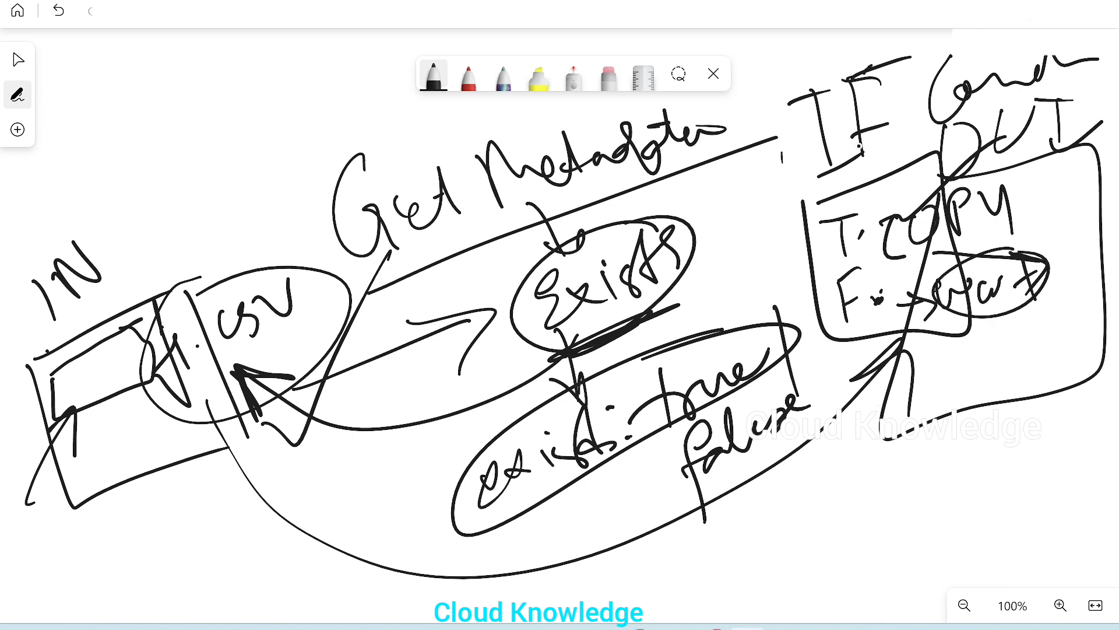
Encircle the whole flow in a large loop and write a circled S beside it
mouse_move(942, 132)
left_mouse_down()
mouse_move(490, 154)
mouse_move(868, 469)
mouse_move(767, 91)
left_mouse_up()
mouse_move(819, 500)
left_mouse_down()
mouse_move(849, 518)
mouse_move(1017, 363)
left_mouse_up()
left_click_drag(955, 452, 935, 521)
left_click(949, 481)
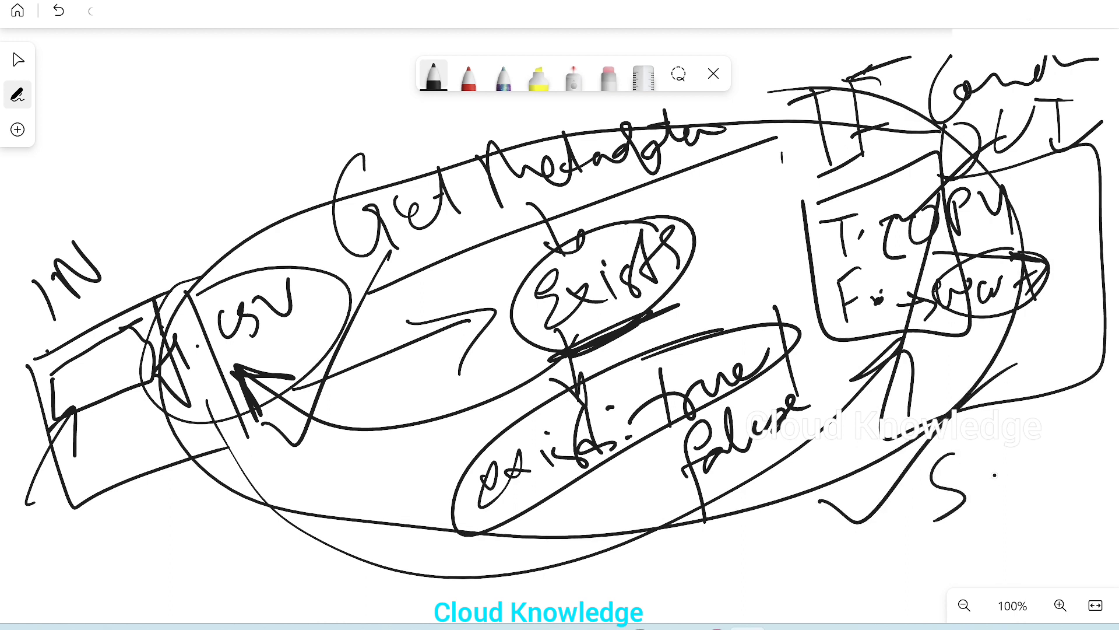
mouse_move(927, 437)
left_mouse_down()
mouse_move(895, 484)
mouse_move(1015, 437)
mouse_move(933, 434)
left_mouse_up()
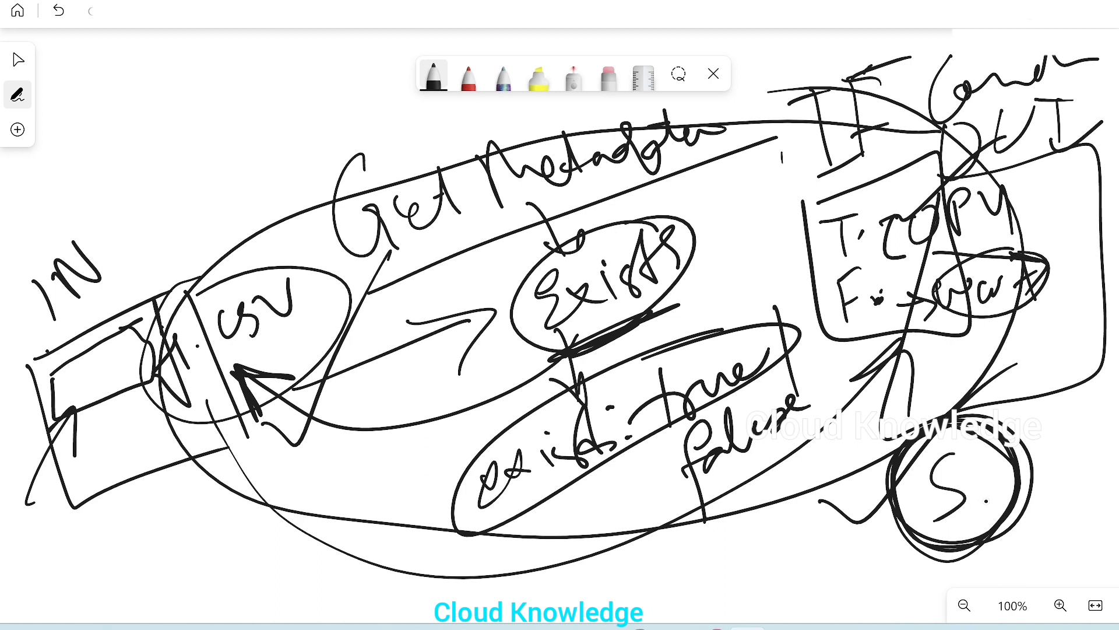
mouse_move(985, 473)
left_mouse_down()
mouse_move(1001, 495)
mouse_move(1083, 368)
left_mouse_up()
Mark the false branch with a stroke and circle F in the IF Condition box
mouse_move(508, 526)
left_mouse_down()
mouse_move(597, 498)
mouse_move(675, 502)
mouse_move(662, 541)
left_mouse_up()
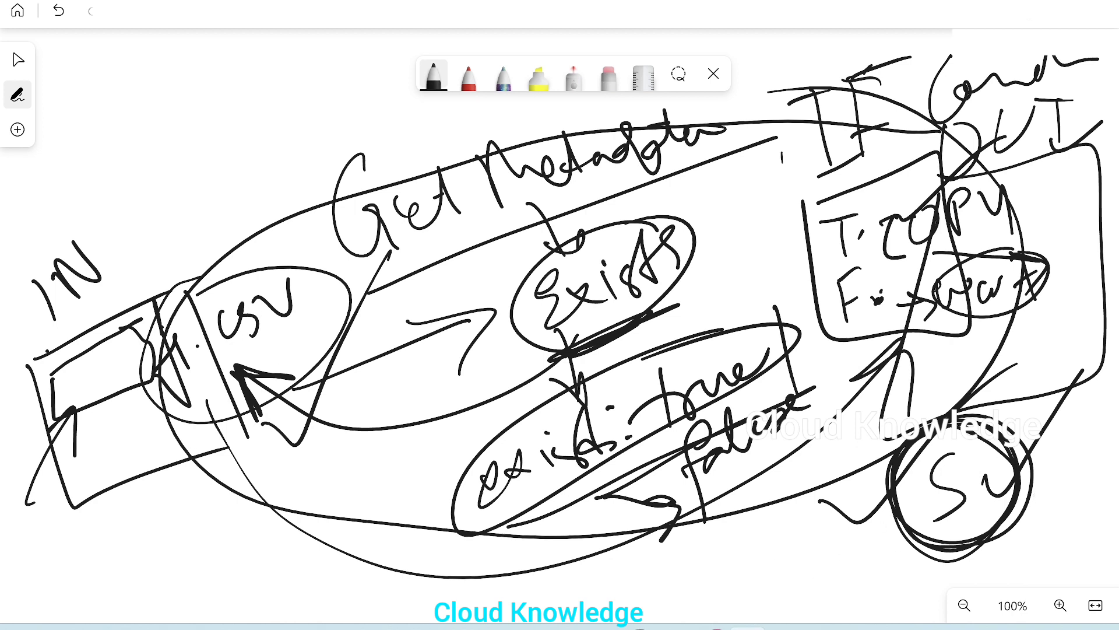
mouse_move(866, 256)
left_mouse_down()
mouse_move(906, 318)
mouse_move(875, 364)
mouse_move(895, 291)
left_mouse_up()
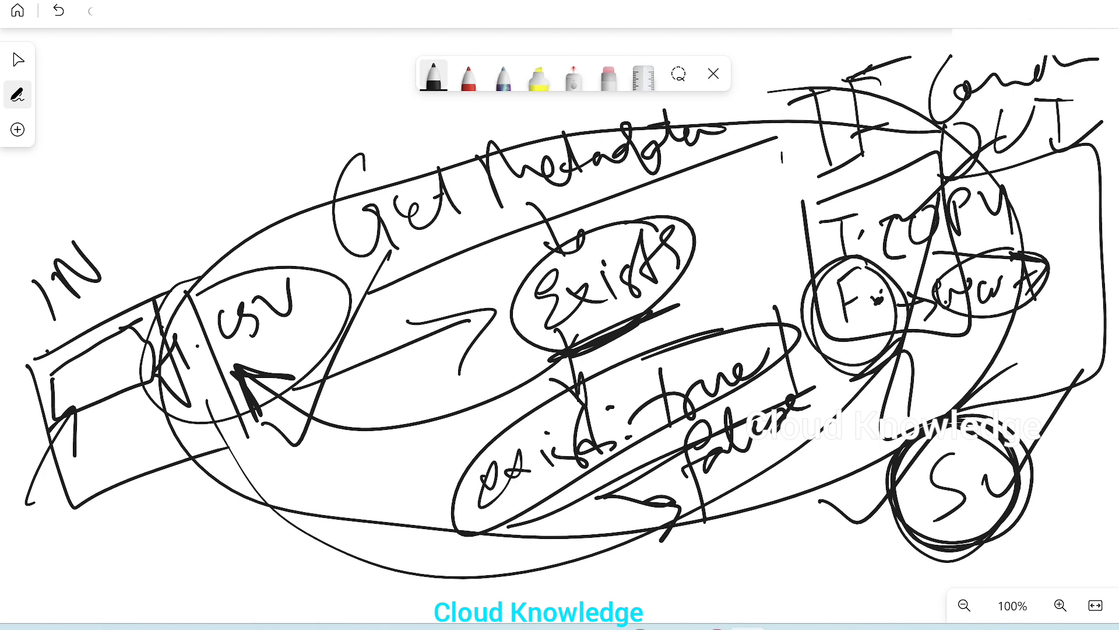
mouse_move(953, 316)
left_mouse_down()
mouse_move(1080, 236)
mouse_move(1015, 306)
left_mouse_up()
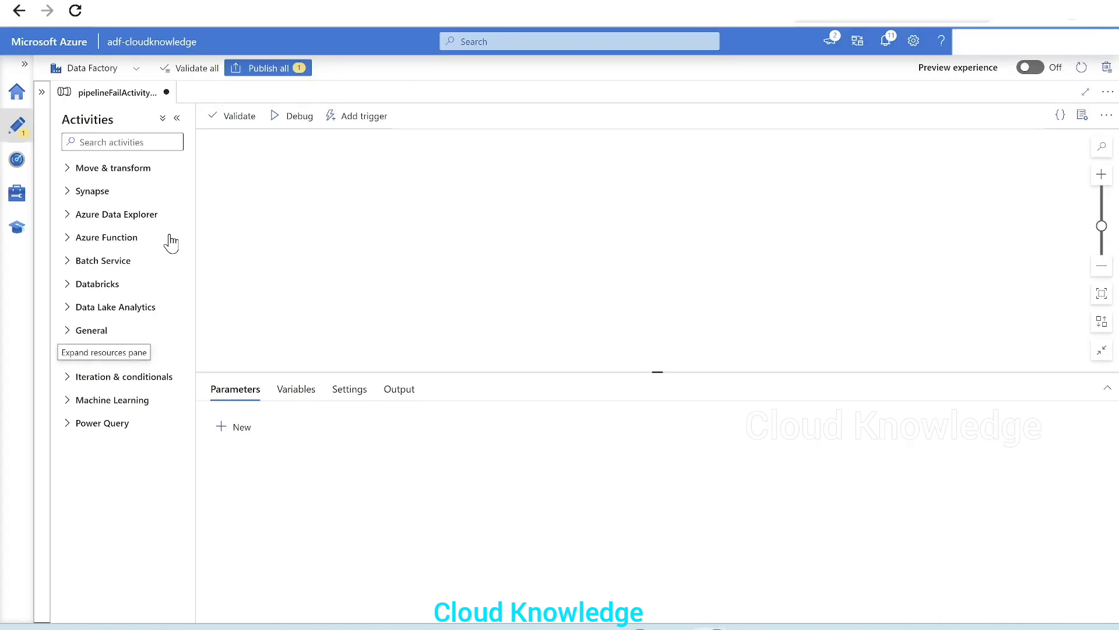
Add a Get Metadata activity from the General category to the pipeline canvas
left_click(85, 335)
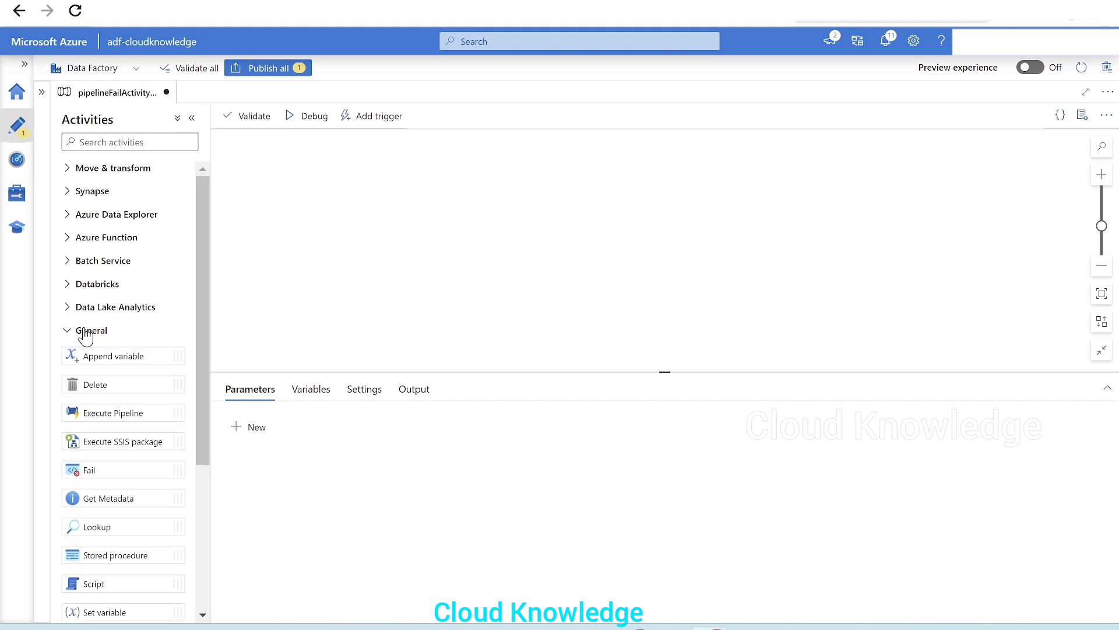
scroll(140, 384, "down", 4)
left_click_drag(108, 272, 355, 184)
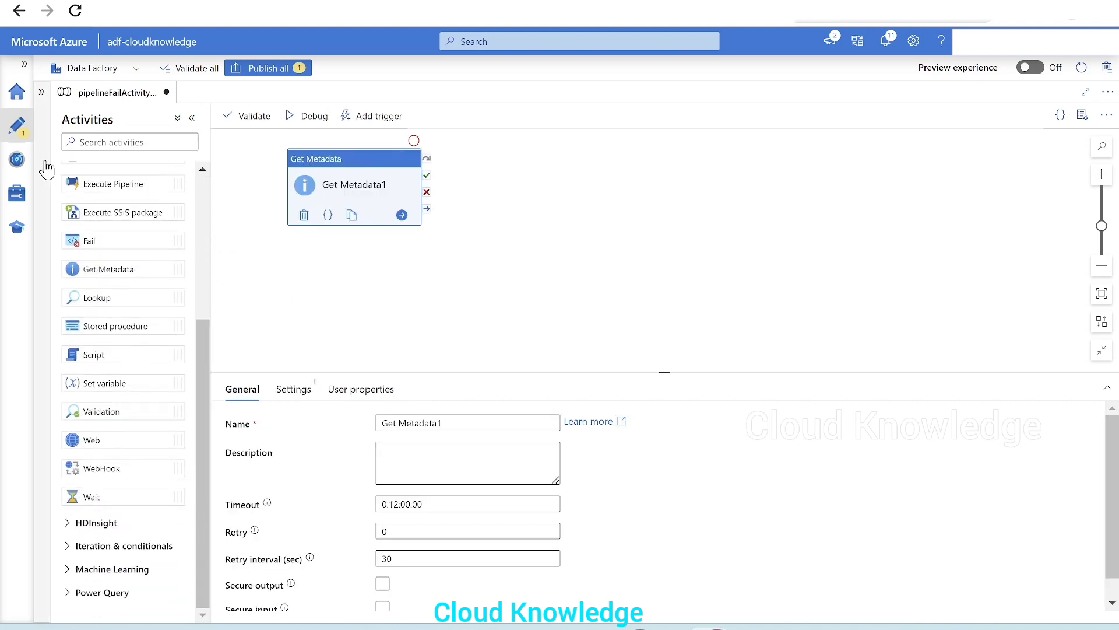
Start a new dataset for the Get Metadata activity using Azure Data Lake Storage Gen2
scroll(128, 262, "up", 4)
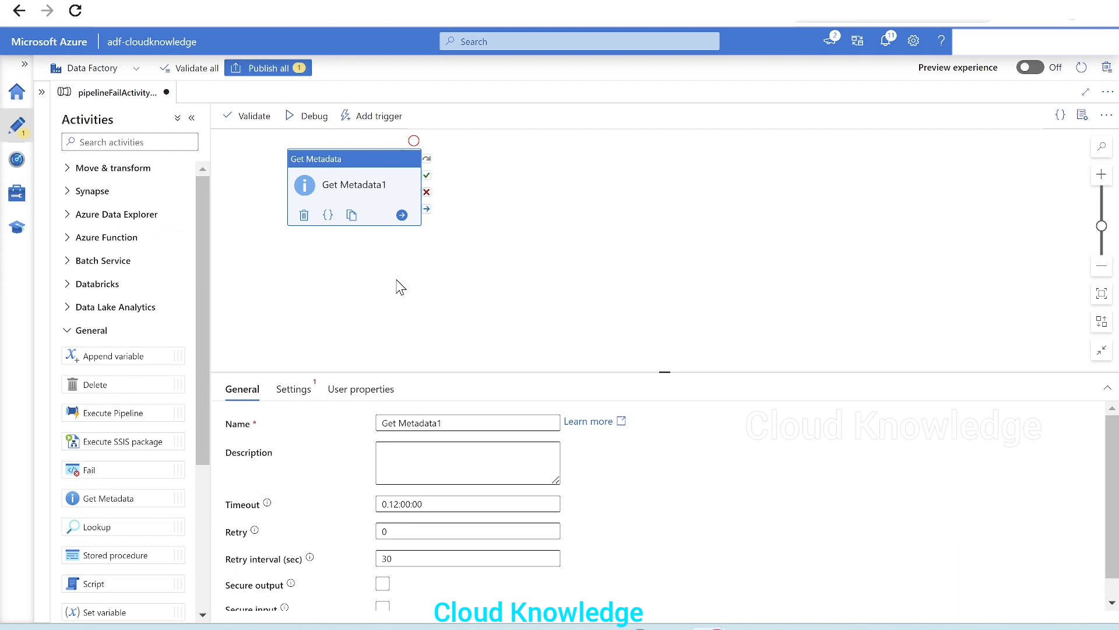
left_click_drag(414, 372, 563, 320)
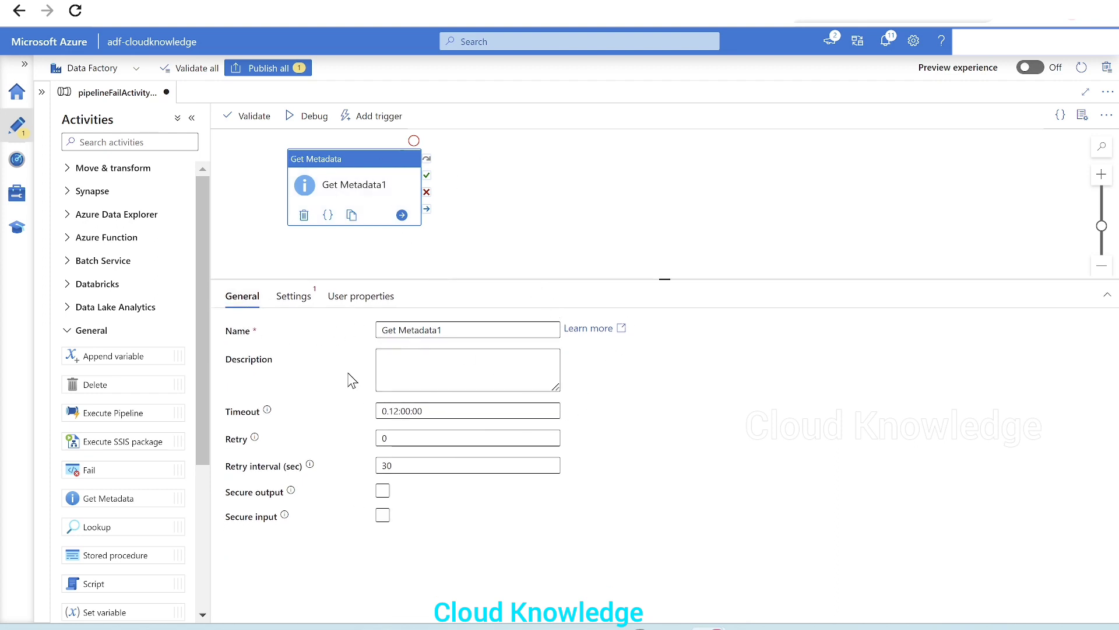
left_click(293, 296)
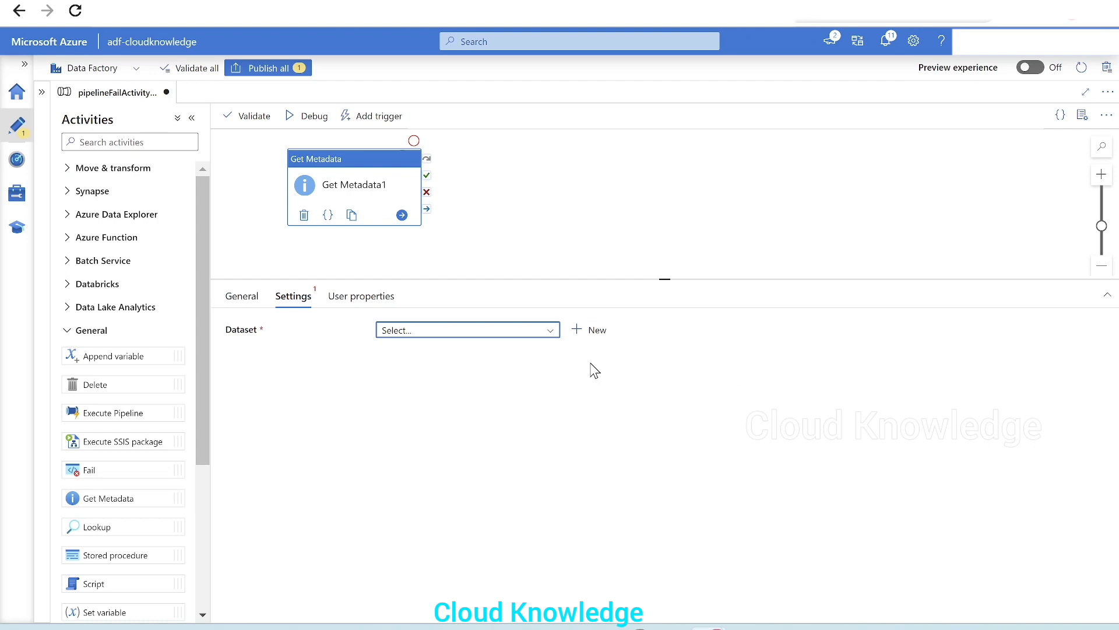
left_click(589, 332)
left_click(1014, 432)
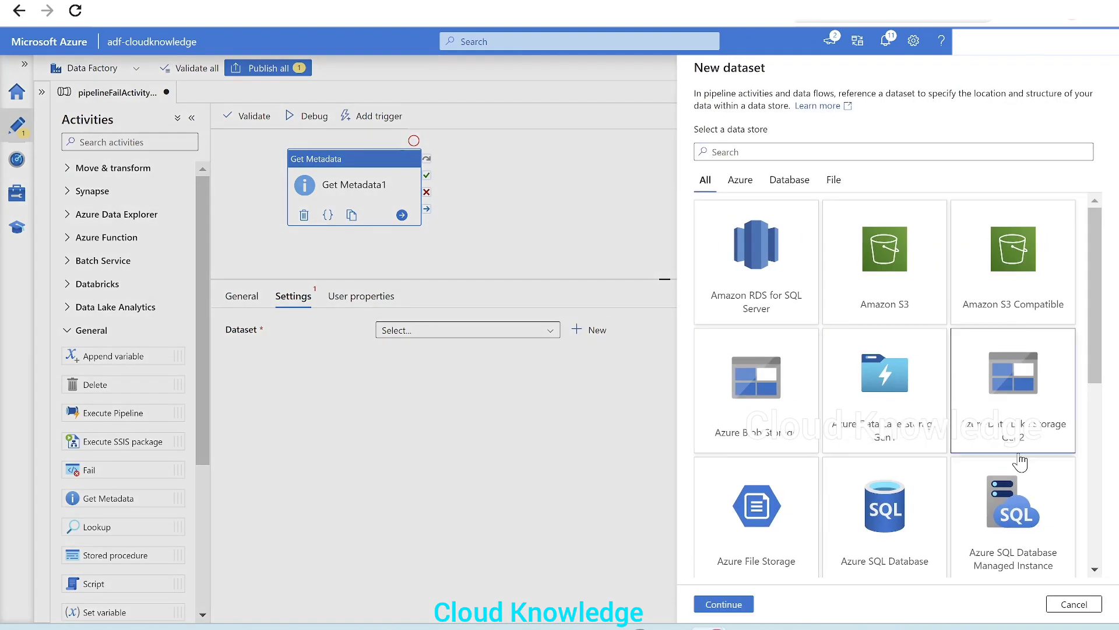
left_click(721, 613)
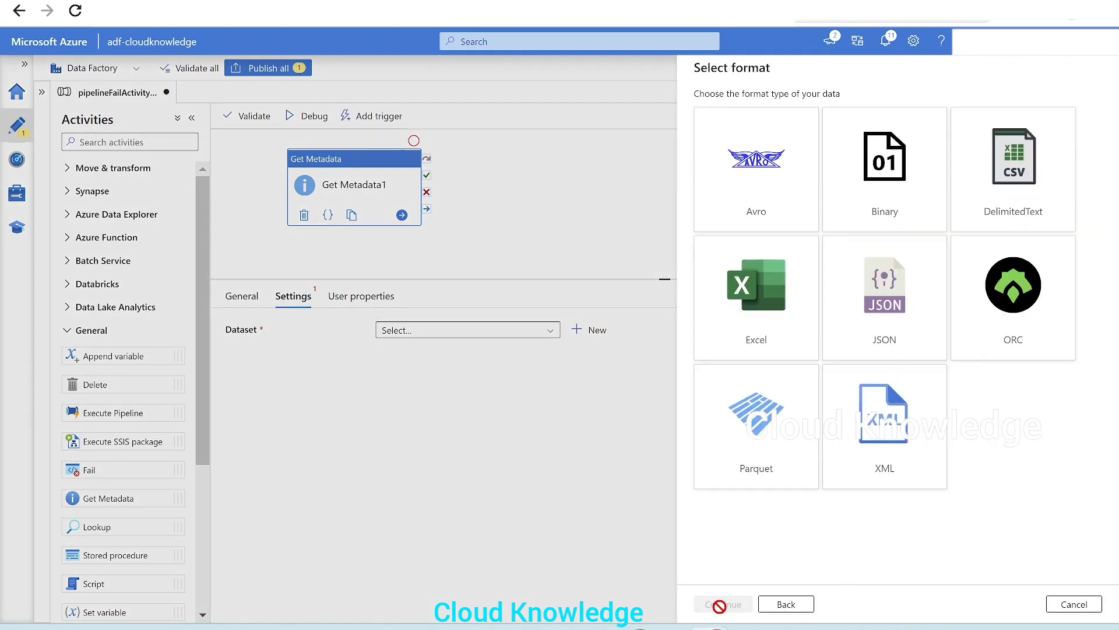
Choose the DelimitedText format and name the dataset FailInput
left_click(986, 222)
left_click(712, 606)
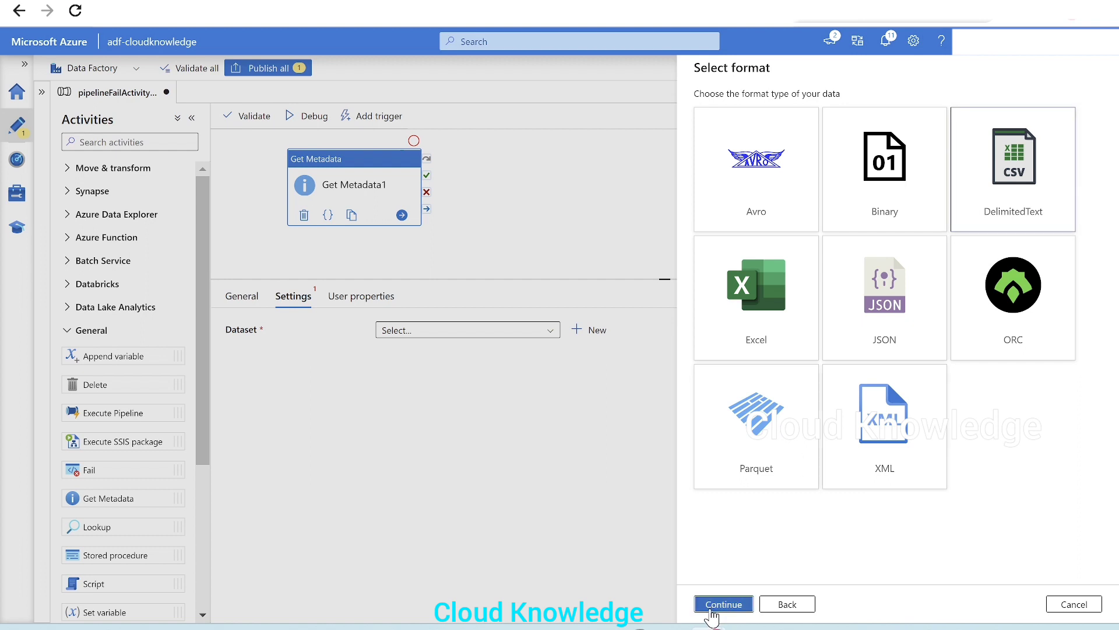
double_click(777, 111)
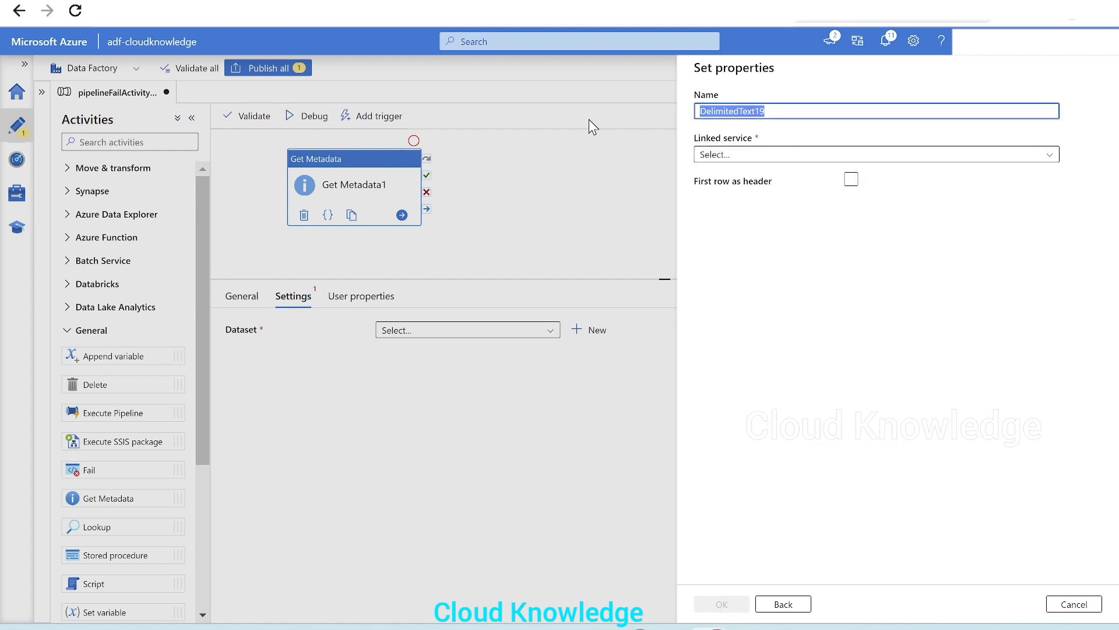
type("FailInpu")
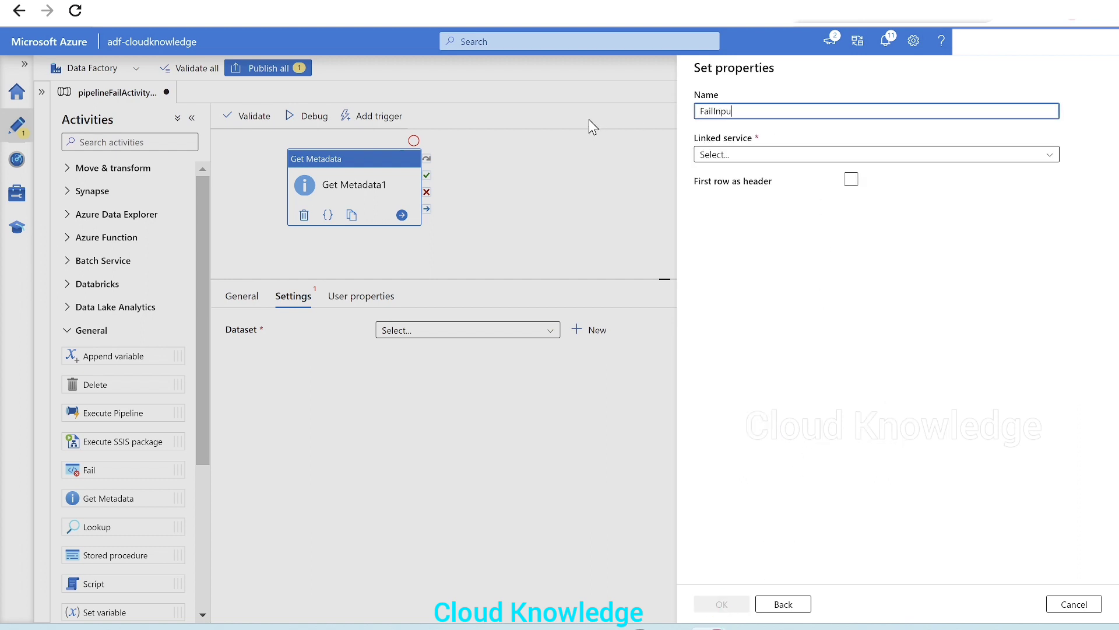
type("t")
Link AzureDataLakeStorage1 and browse to testinput/Class 10/Class10Students.csv as the file path
left_click(763, 157)
left_click(780, 240)
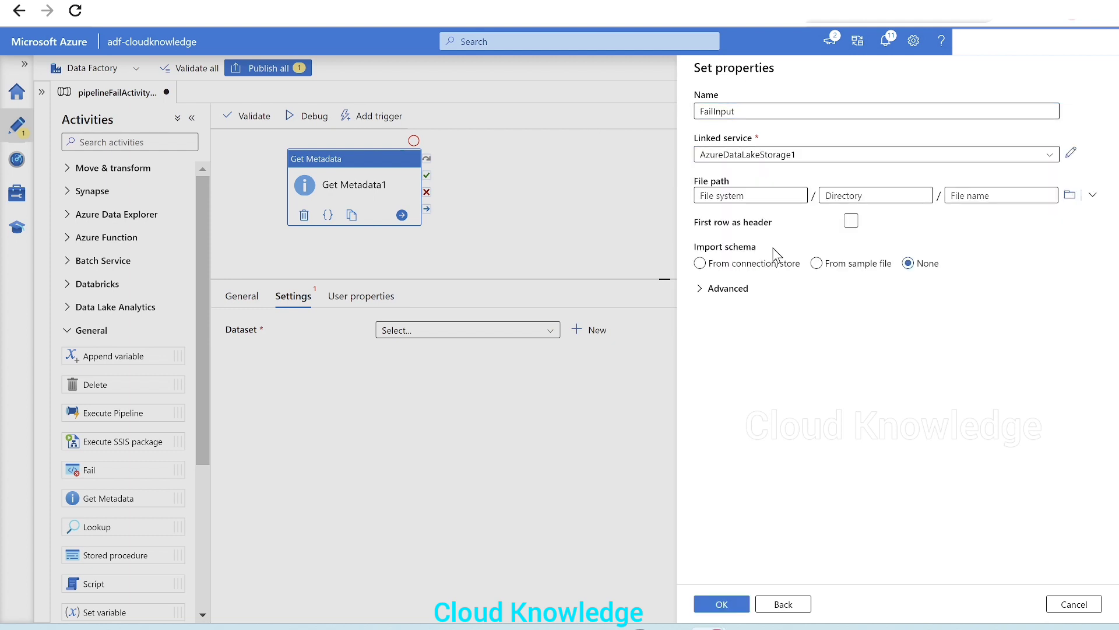
left_click(1070, 195)
left_click(723, 240)
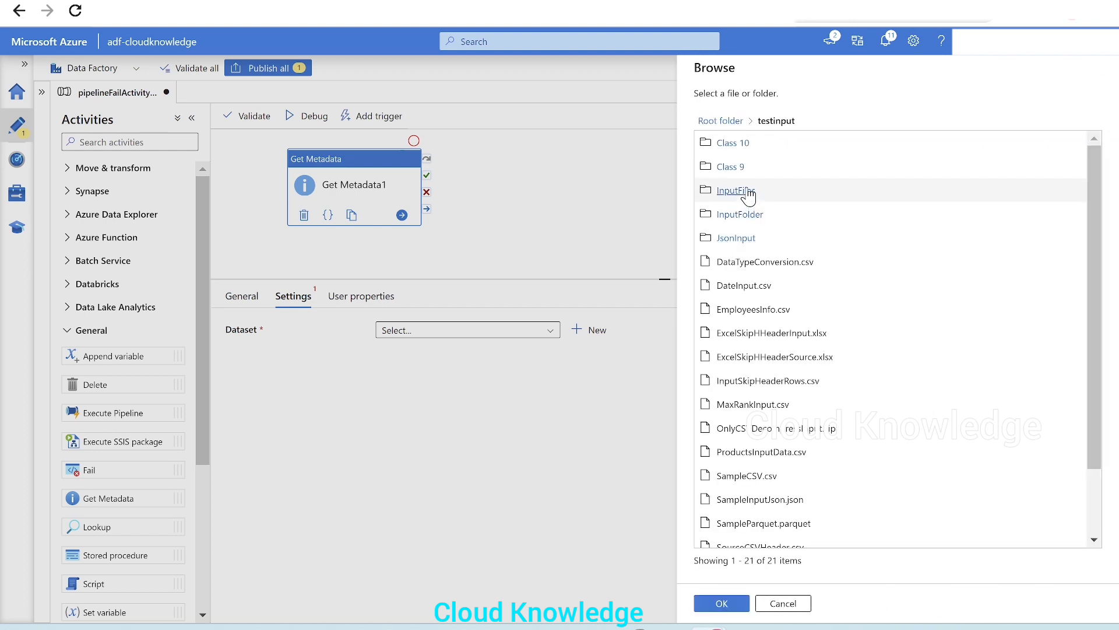
left_click(733, 143)
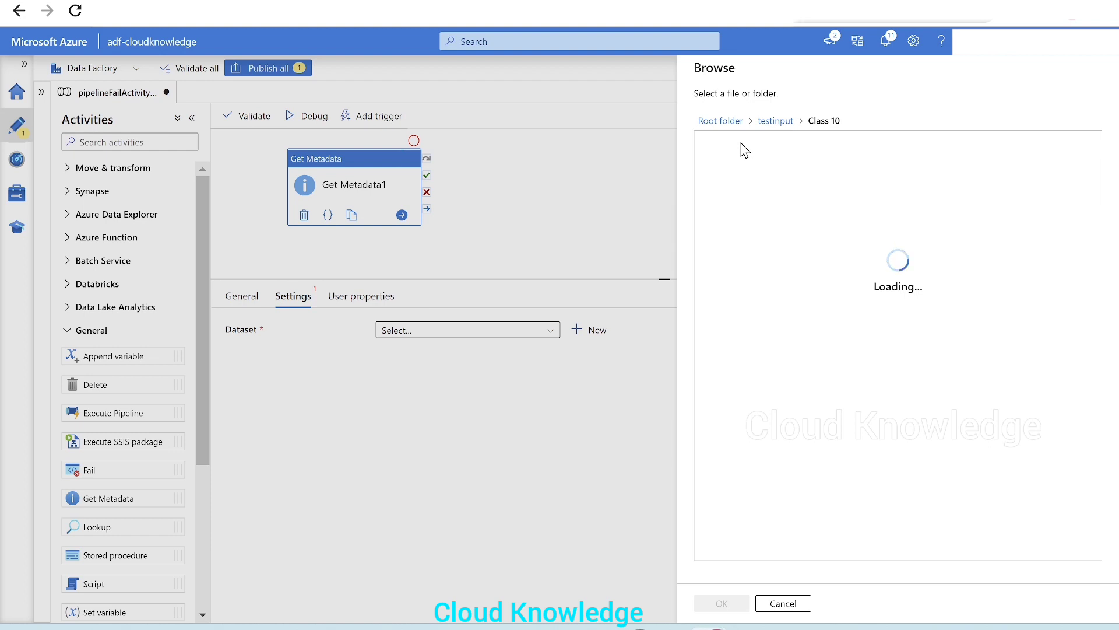
left_click(749, 150)
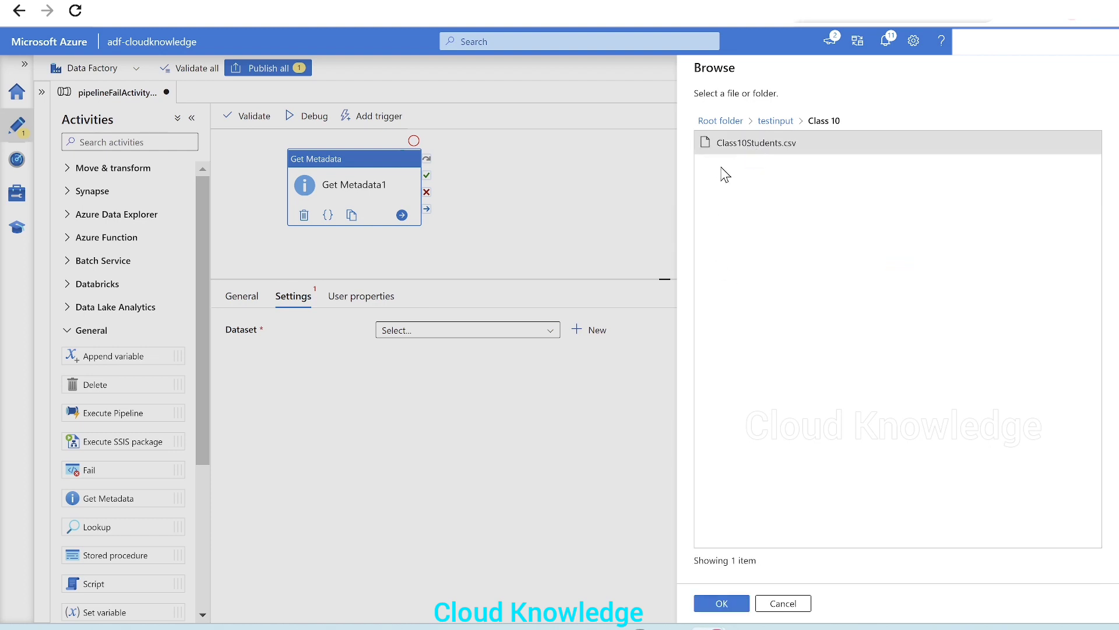
left_click(723, 611)
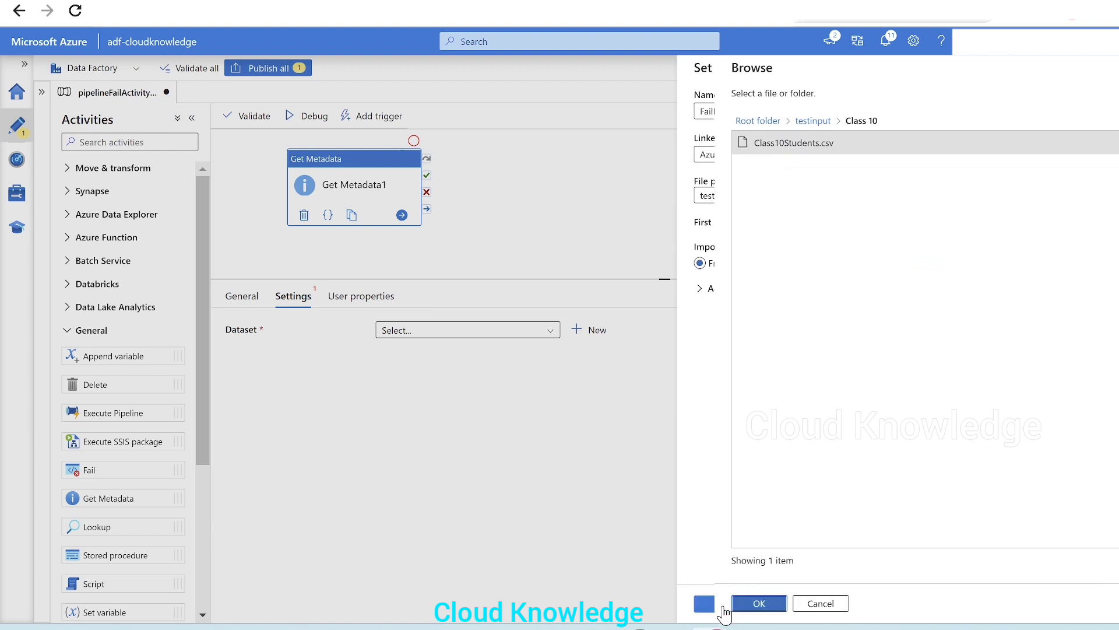
Enable first row as header, set schema import to None, and confirm the dataset
left_click(851, 221)
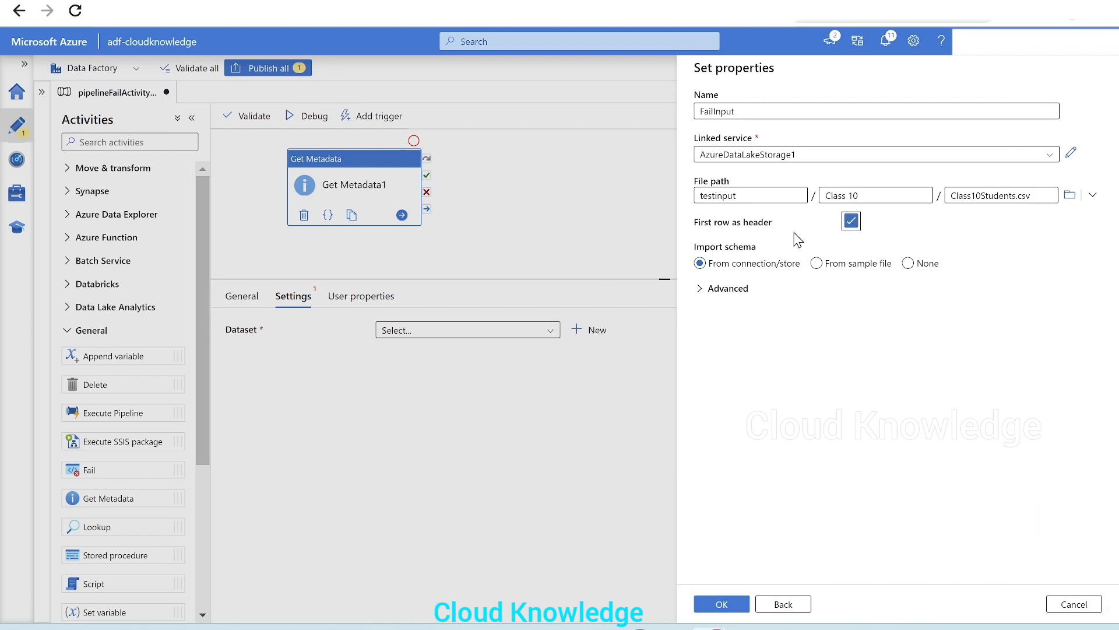
left_click(908, 263)
left_click(908, 263)
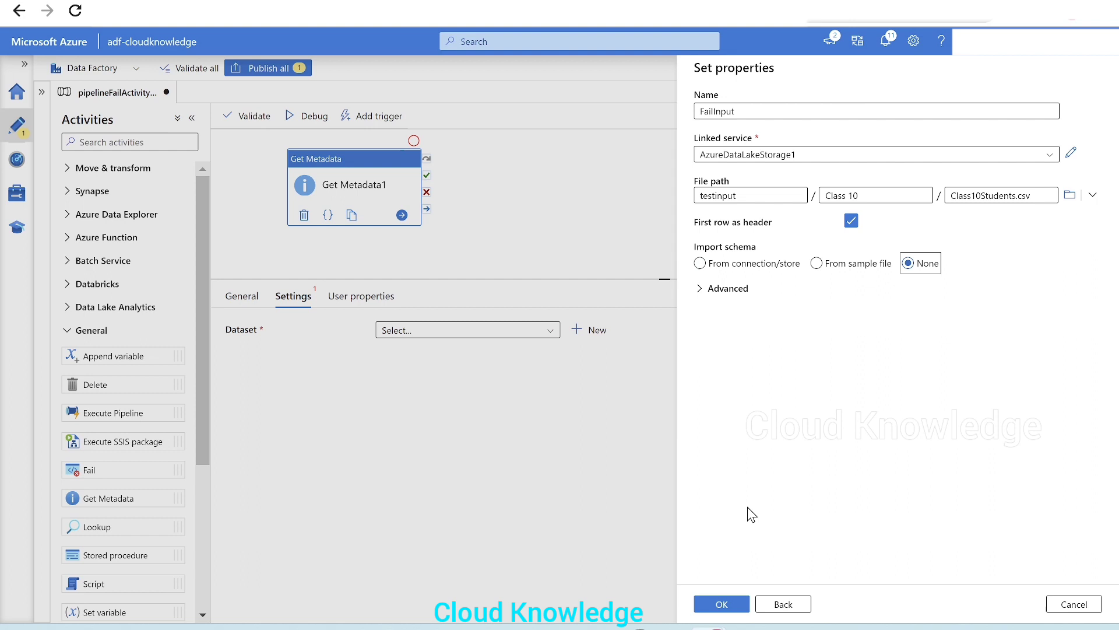
left_click(721, 605)
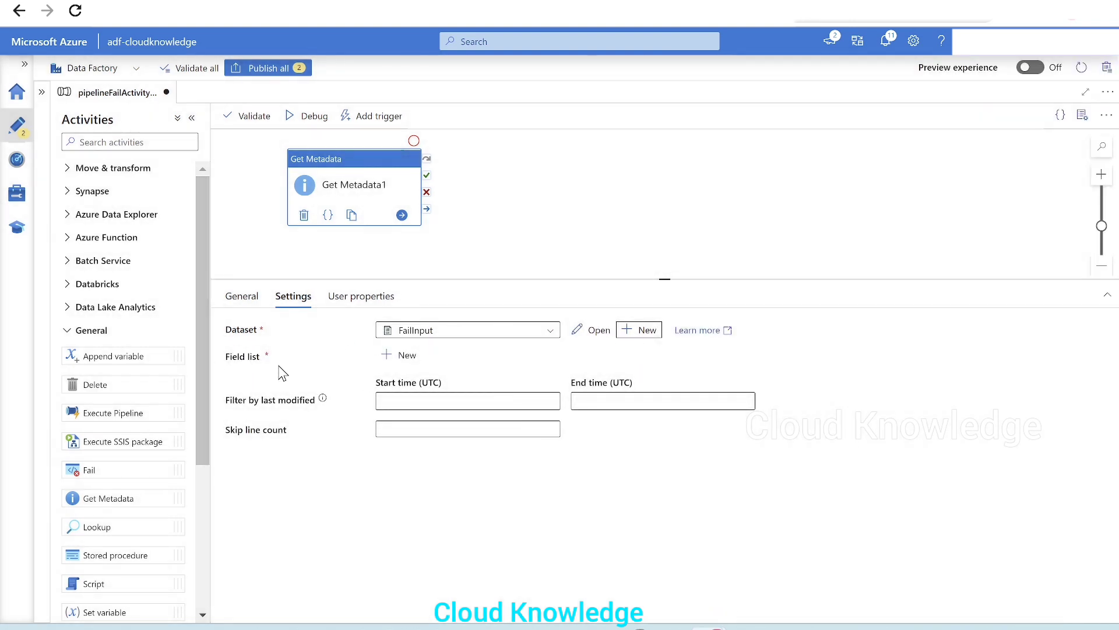
Add Exists as an argument in the Get Metadata field list
left_click(401, 355)
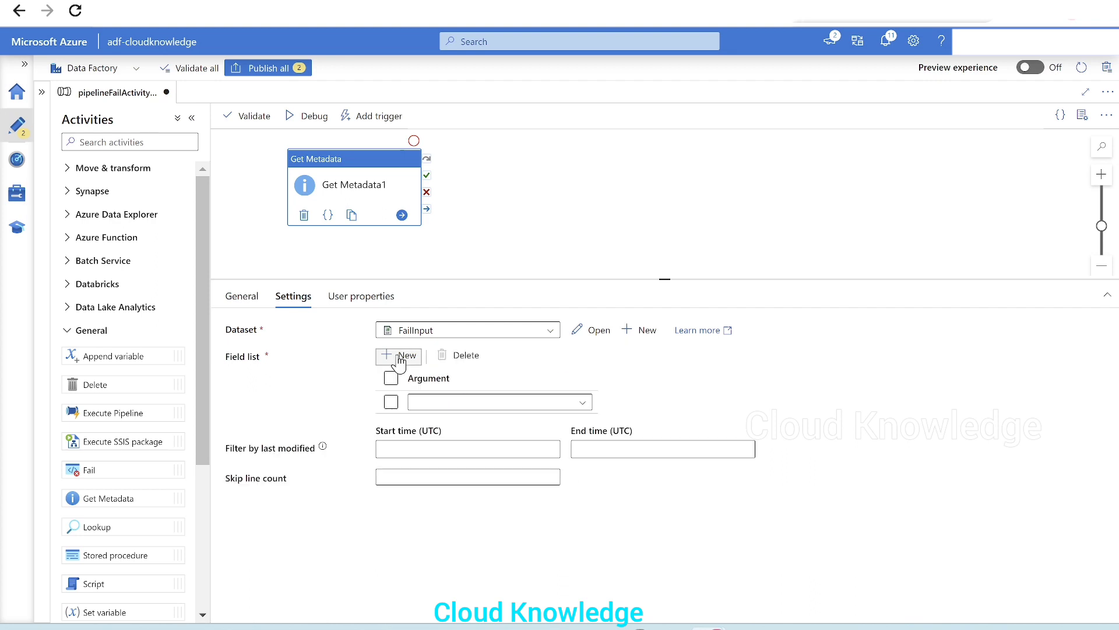
left_click(469, 403)
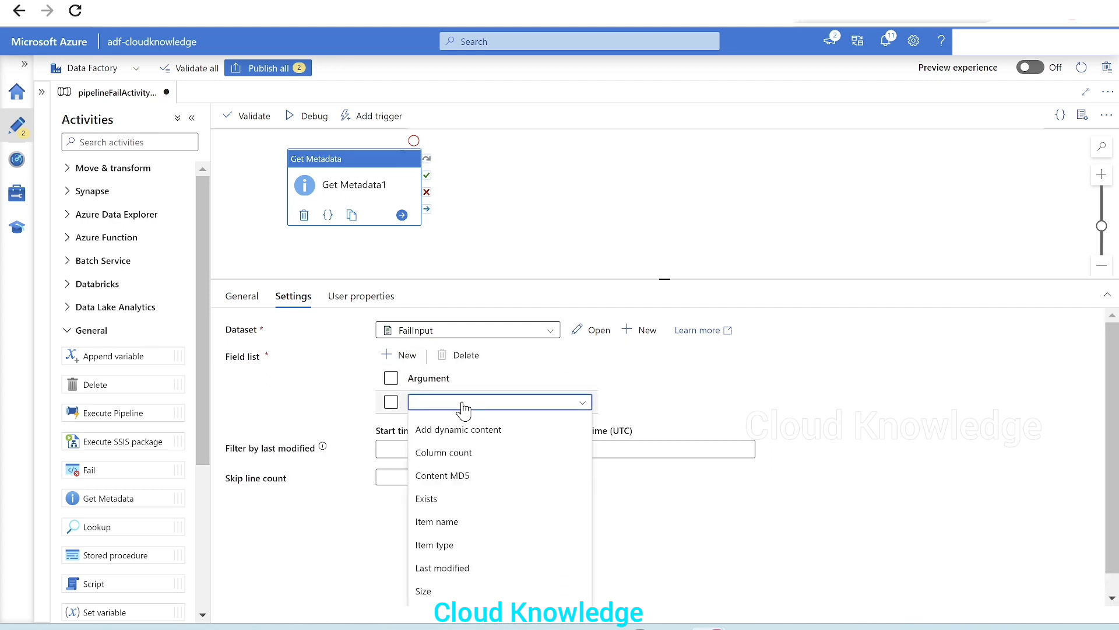
left_click(427, 501)
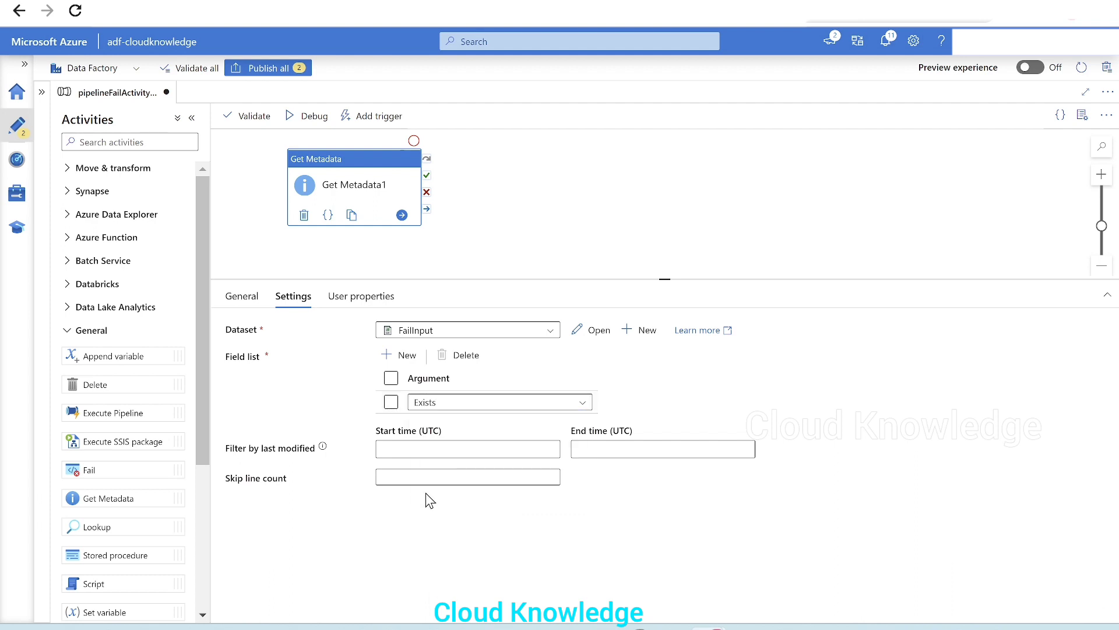
Open the FailInput dataset to review its connection settings
left_click(594, 331)
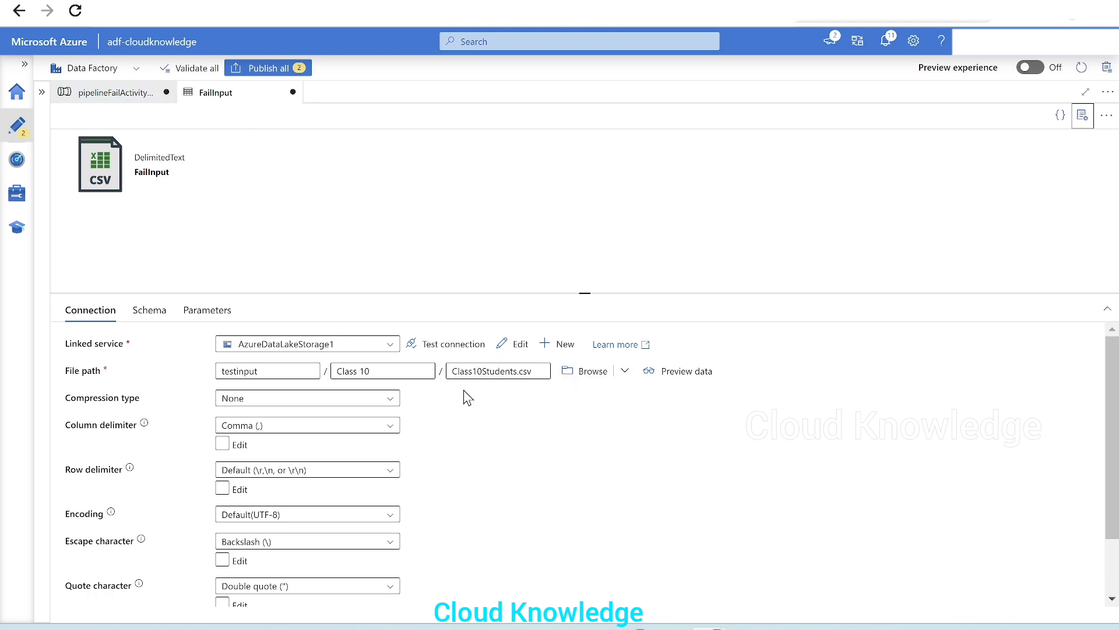
Return to the pipeline, run it in debug mode and refresh the run status
left_click(123, 95)
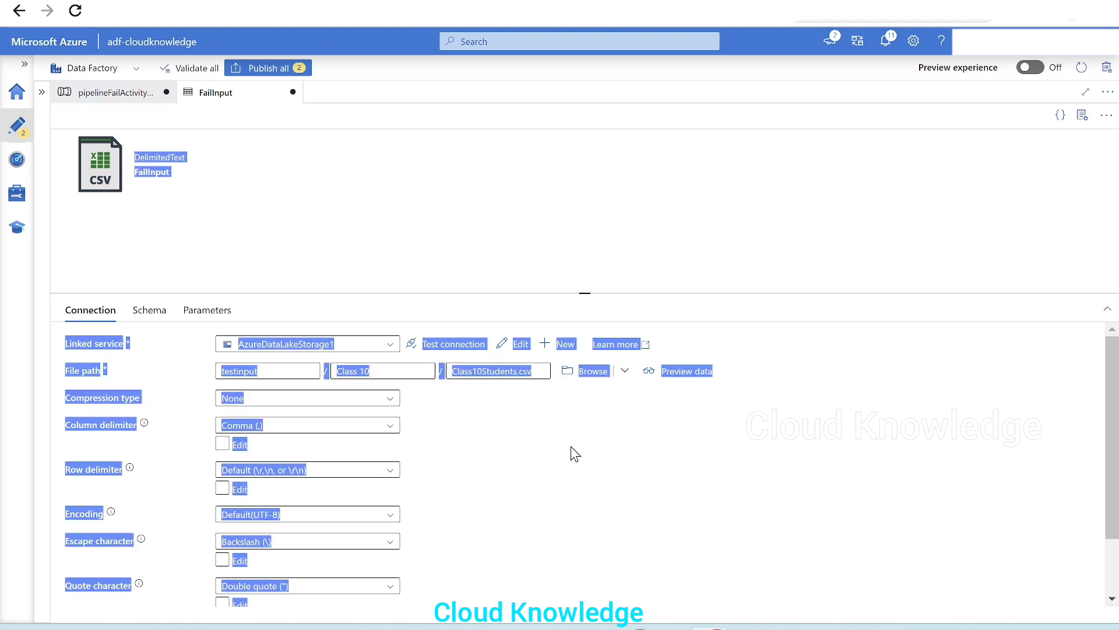
left_click(551, 448)
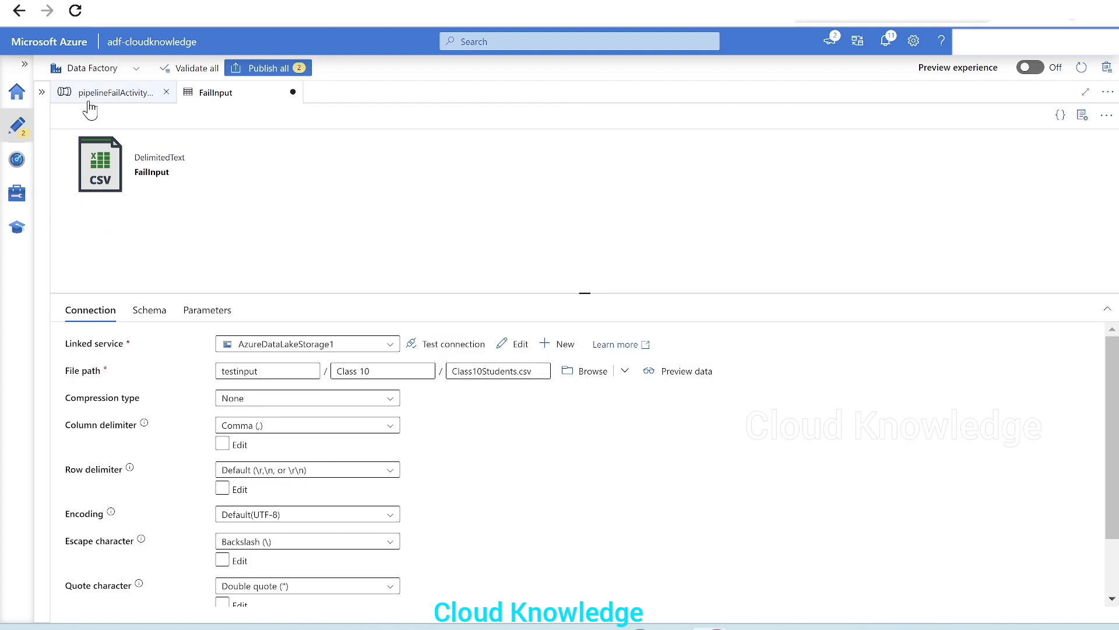
left_click(105, 95)
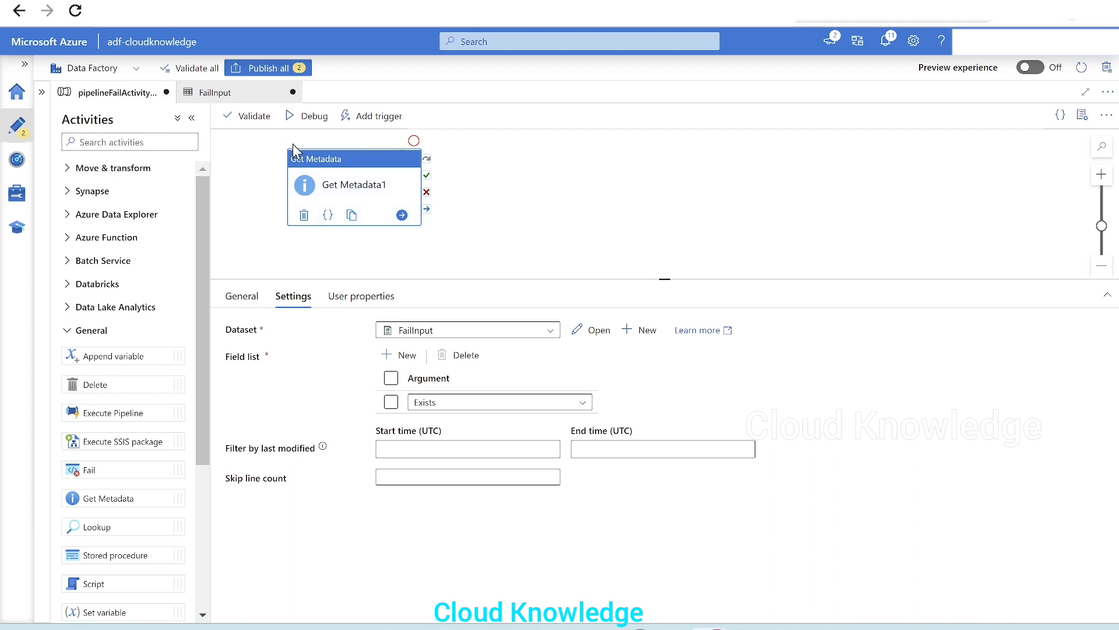
left_click(306, 116)
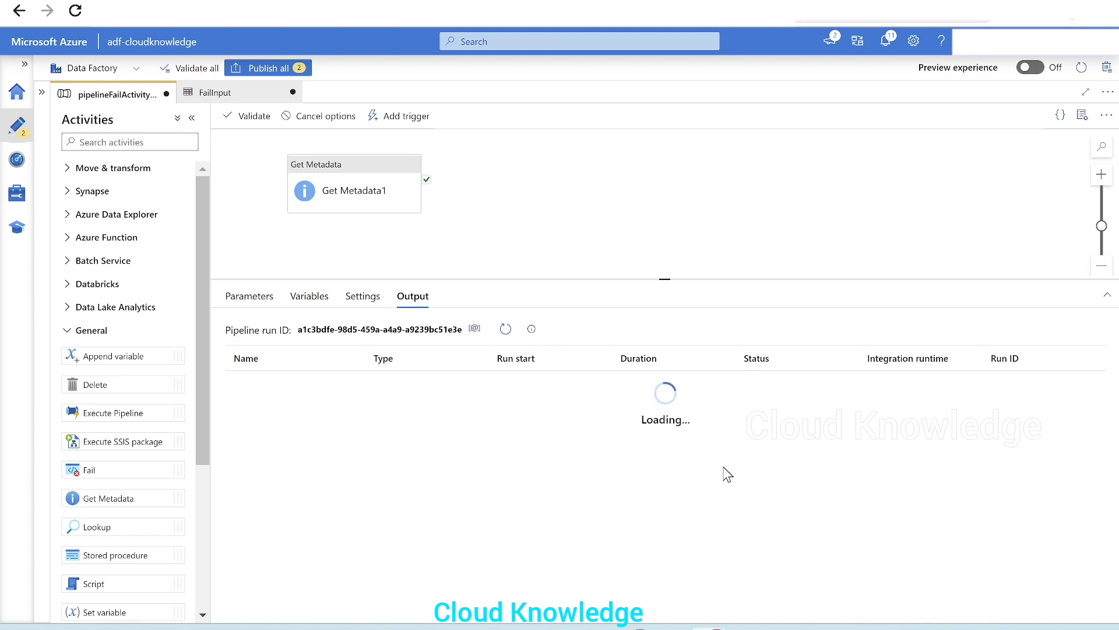
left_click(505, 329)
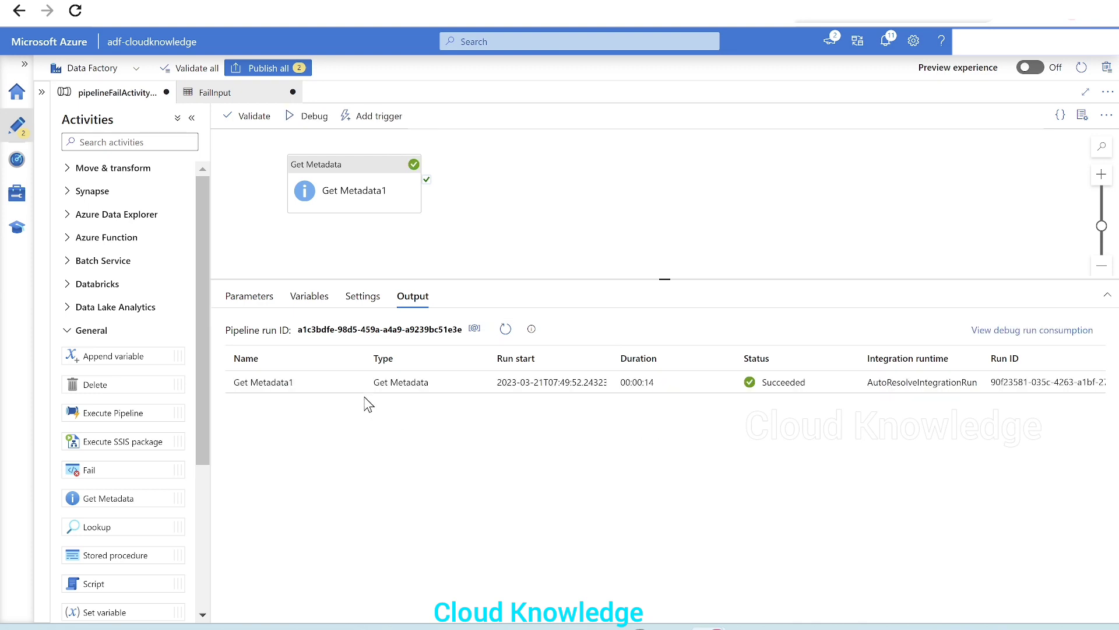
Open the Get Metadata1 run output in a maximized view and examine its exists value
left_click(356, 383)
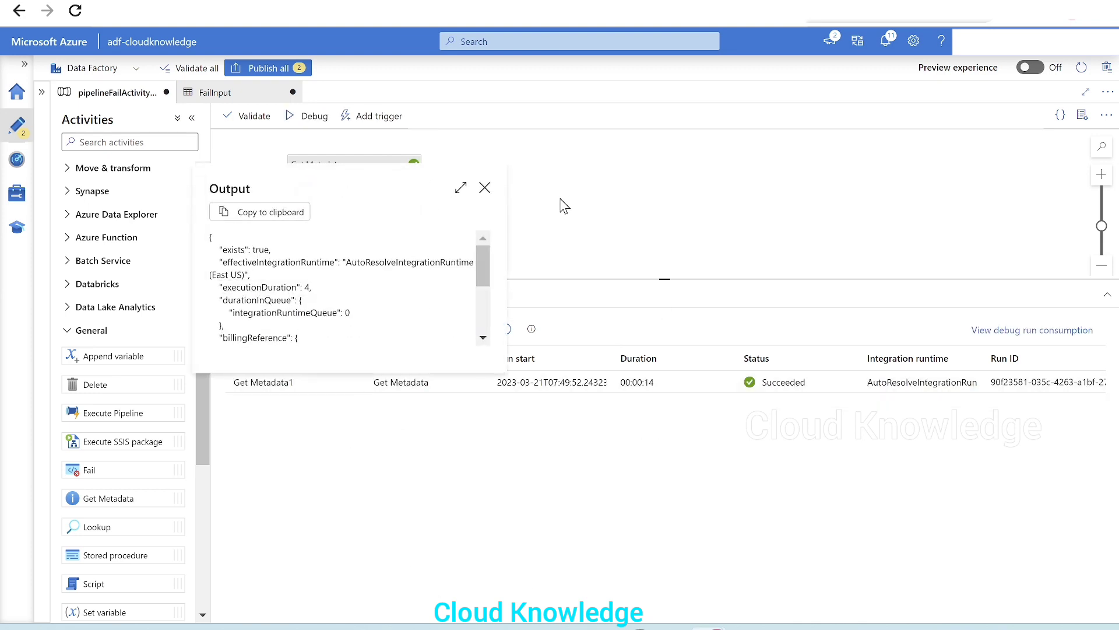
left_click(457, 187)
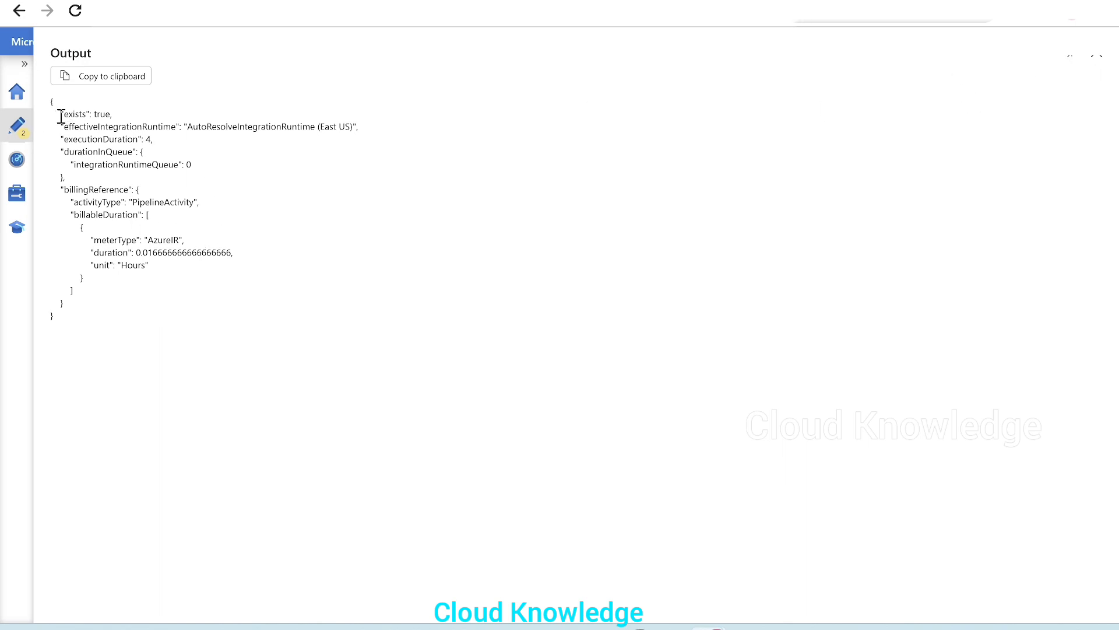
left_click_drag(60, 116, 114, 110)
left_click(1097, 56)
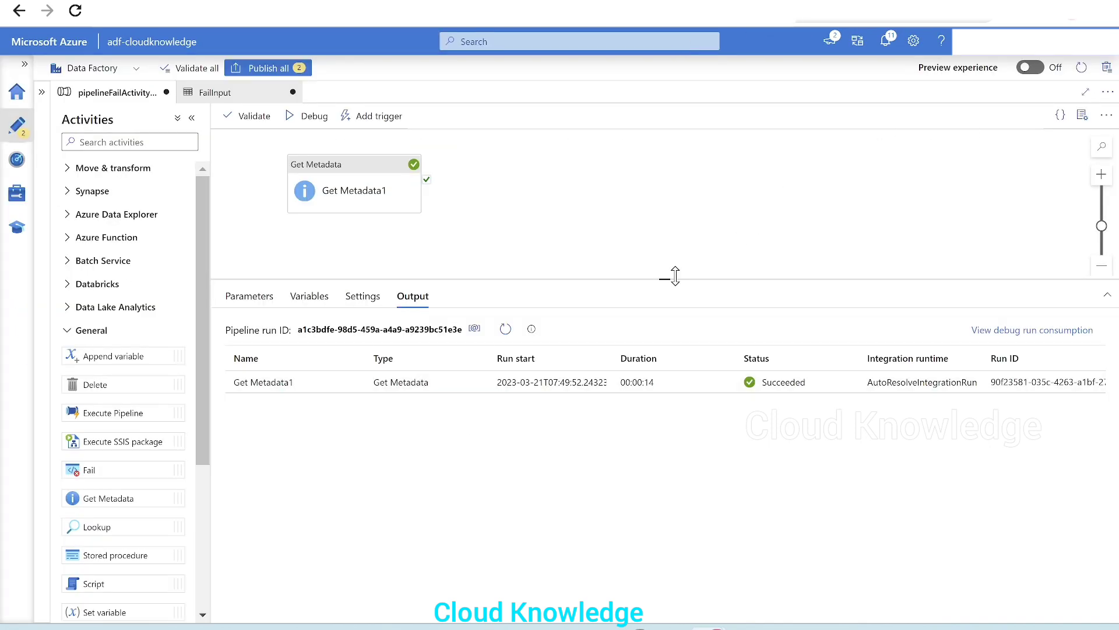
left_click_drag(669, 278, 662, 318)
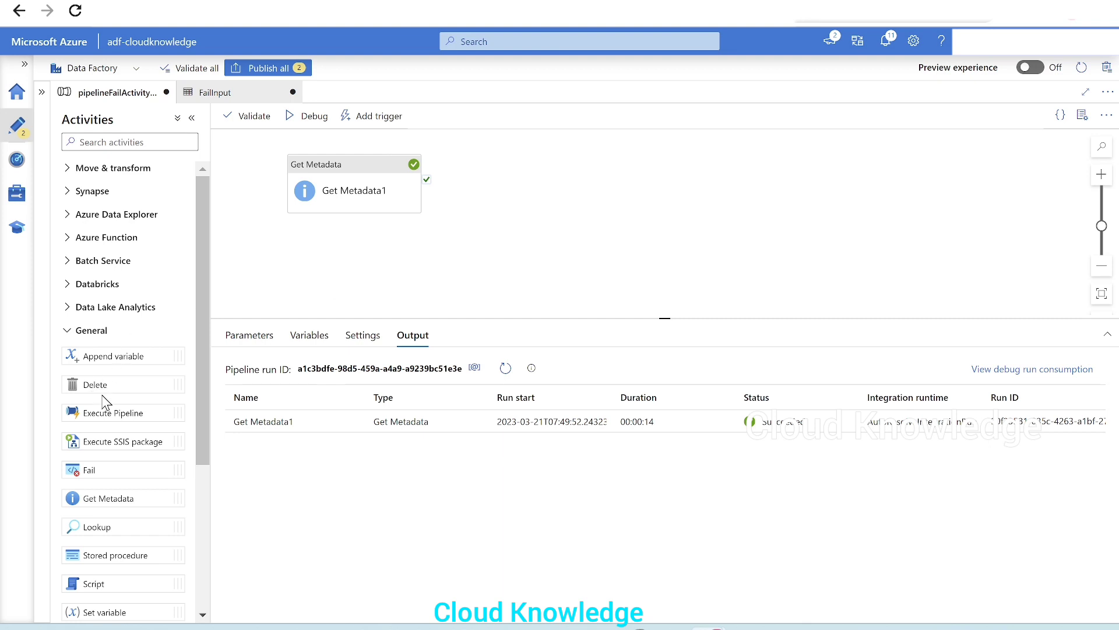
Add an If Condition activity and connect it to the success output of Get Metadata1
scroll(108, 402, "down", 4)
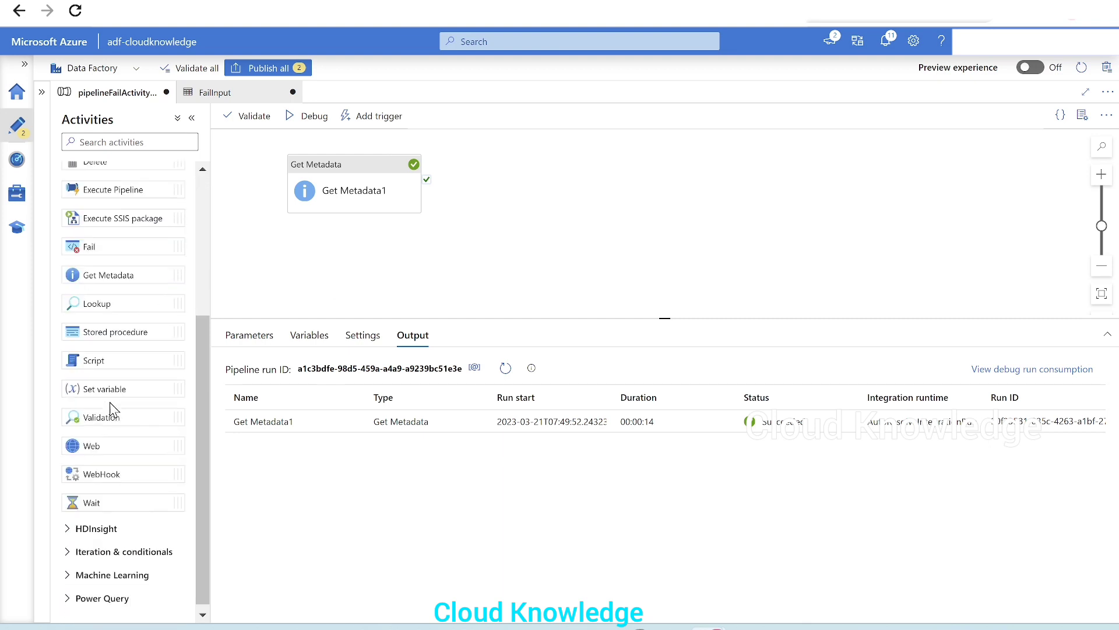
left_click(120, 546)
scroll(126, 451, "down", 3)
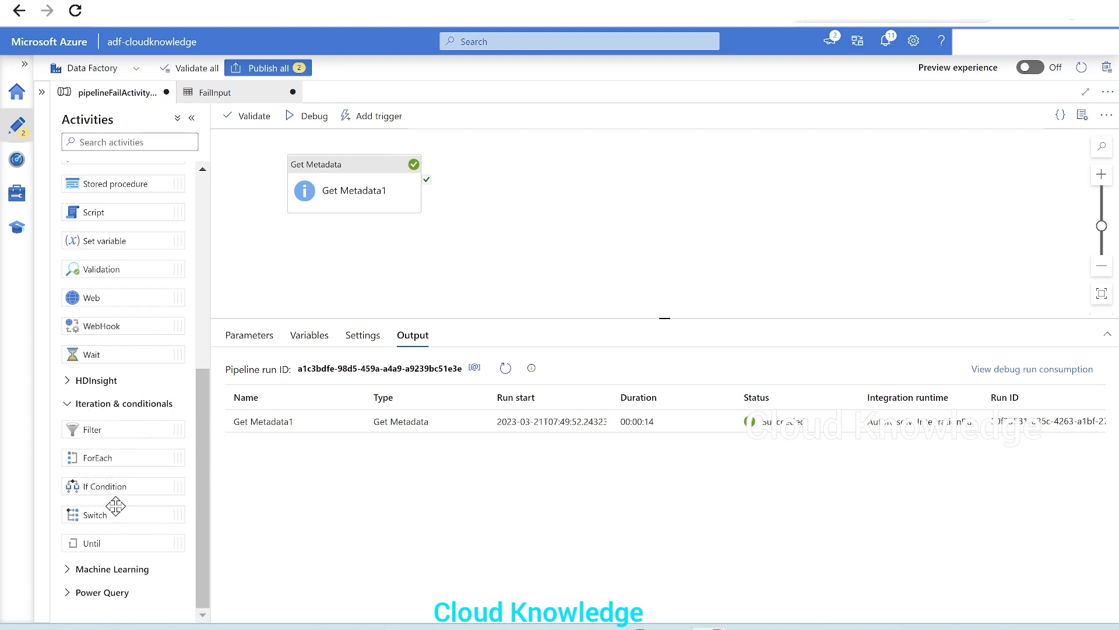
left_click_drag(94, 486, 585, 180)
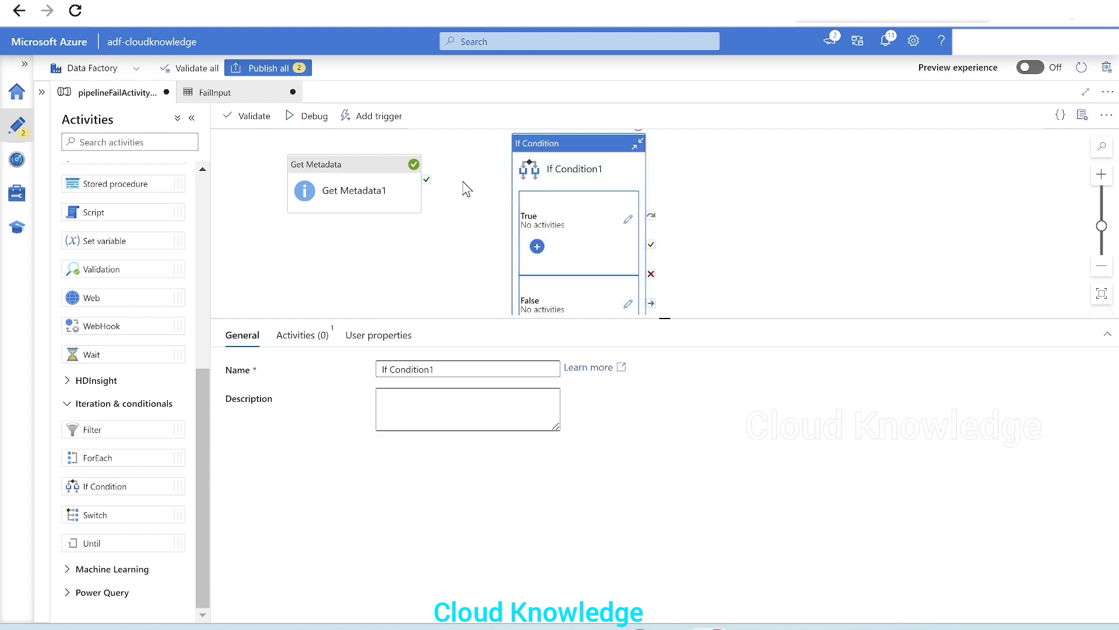
left_click_drag(426, 179, 522, 207)
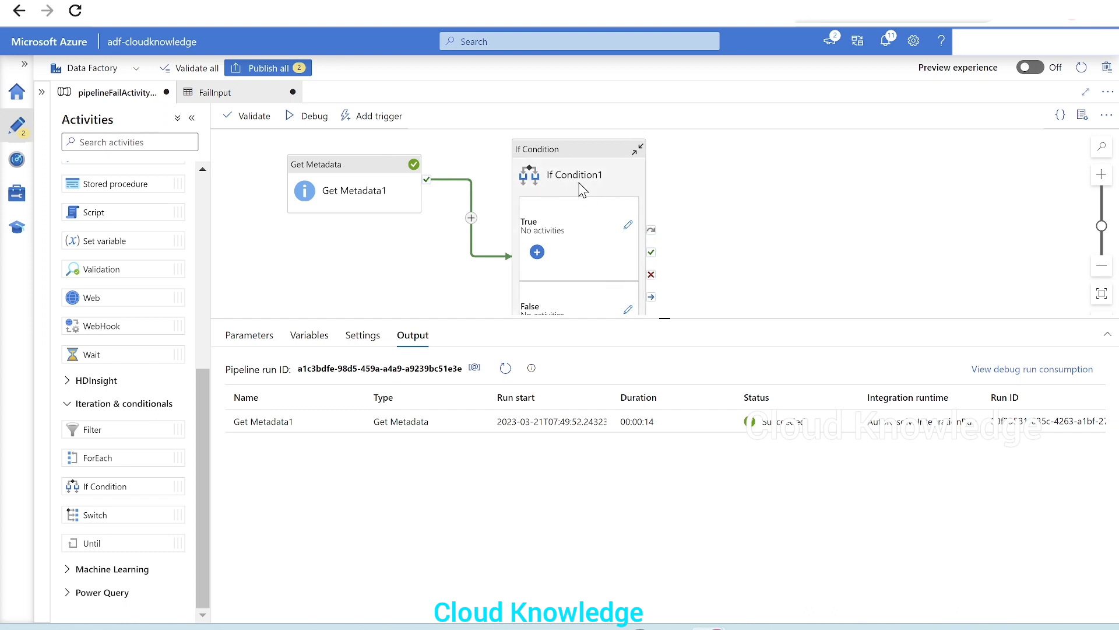
left_click_drag(580, 175, 580, 169)
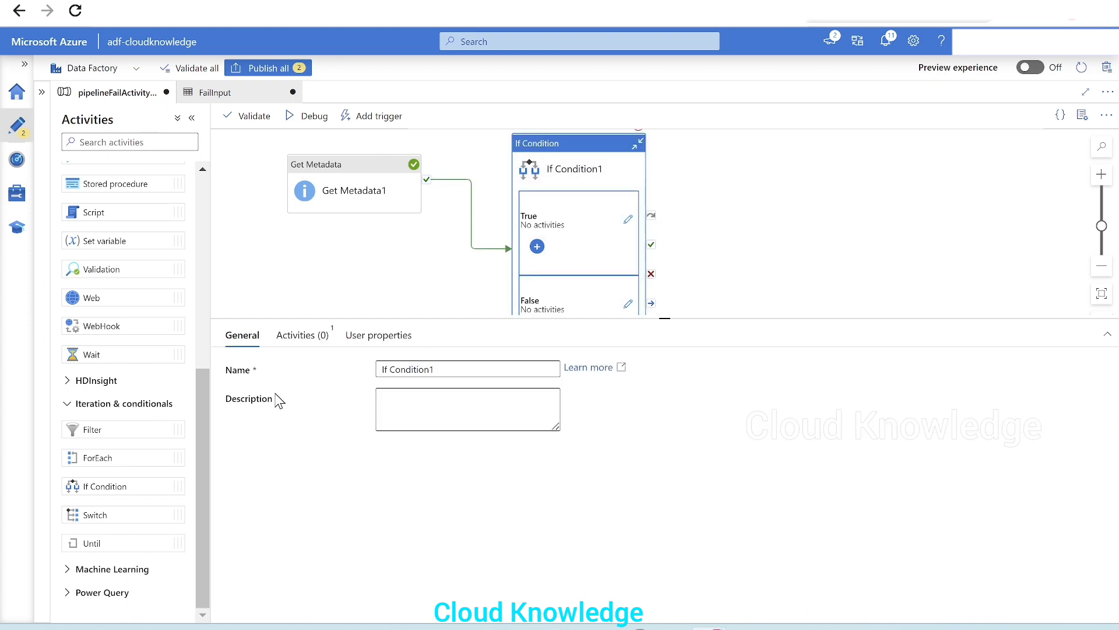
left_click(302, 337)
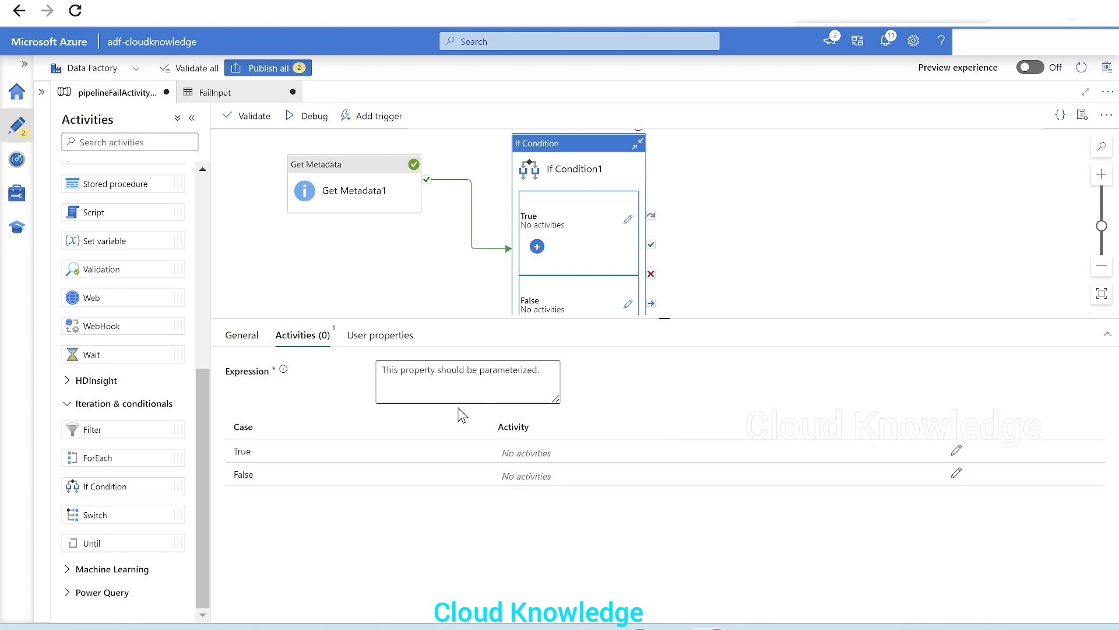
mouse_move(284, 371)
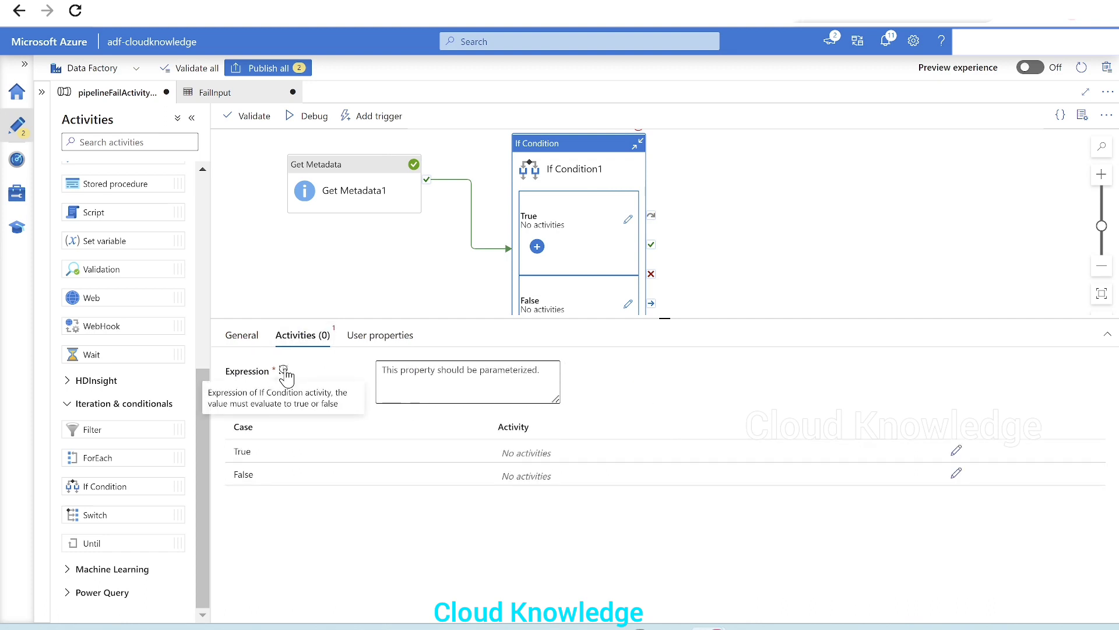
left_click(458, 382)
left_click(432, 413)
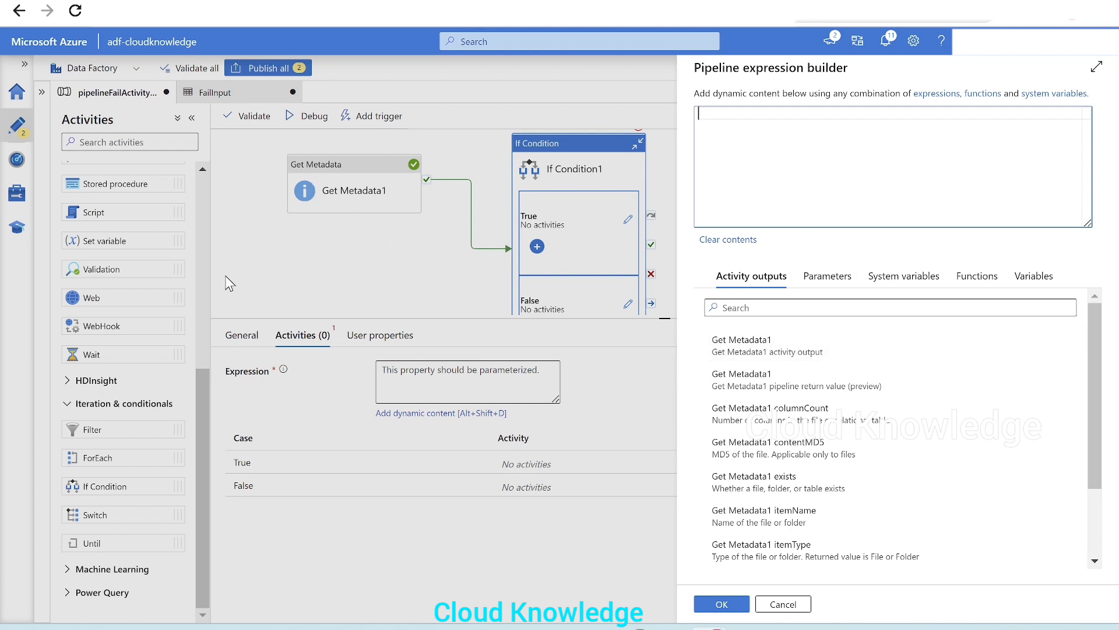
scroll(886, 480, "down", 2)
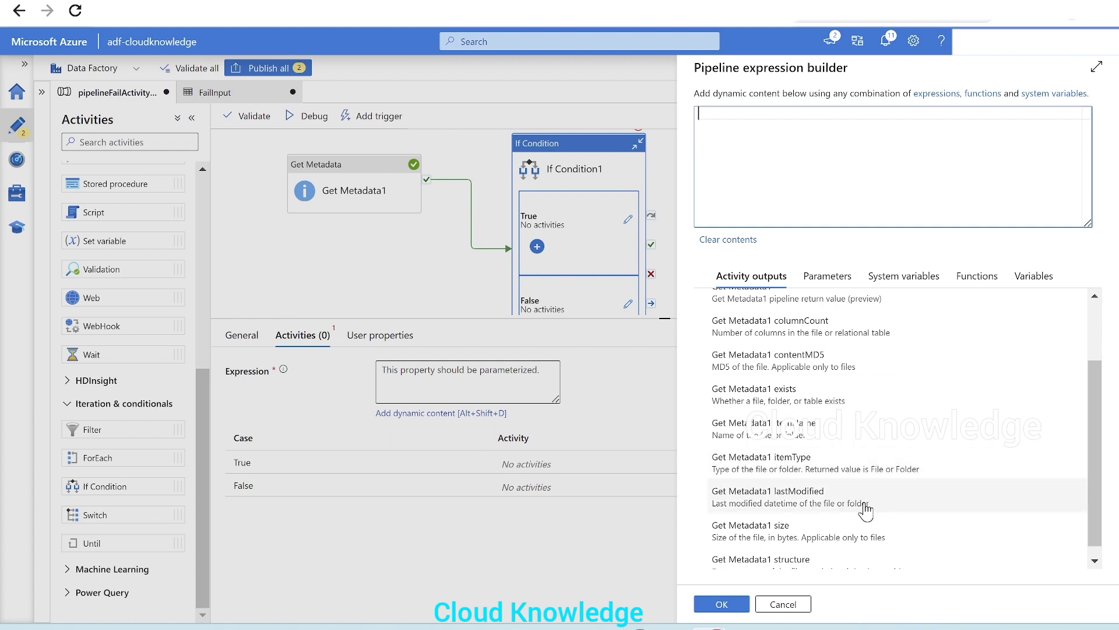
scroll(848, 507, "up", 3)
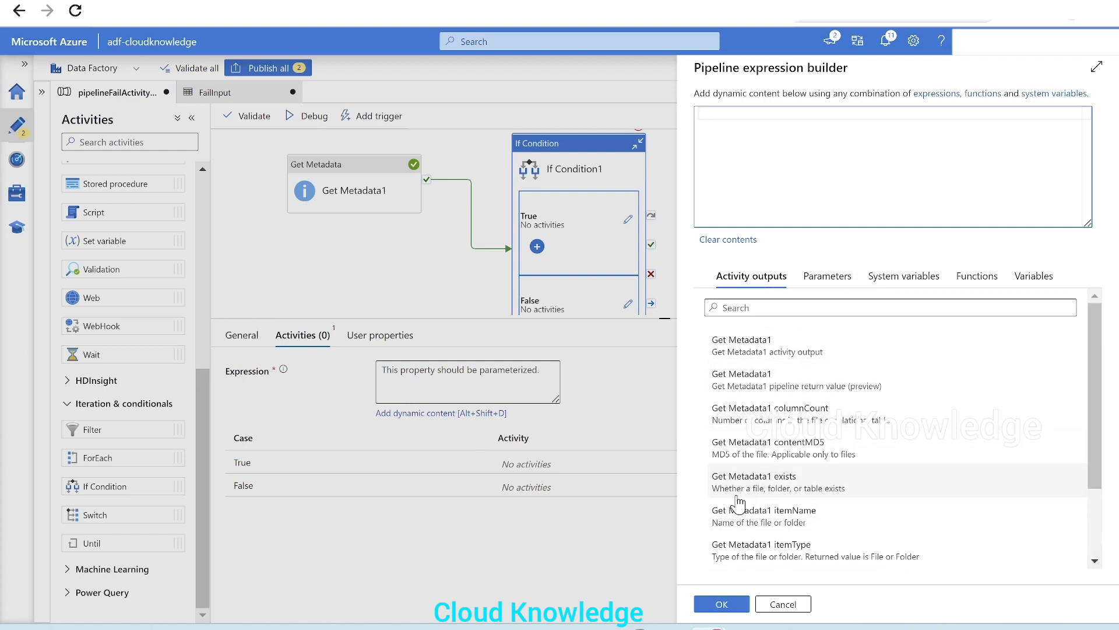
left_click(865, 493)
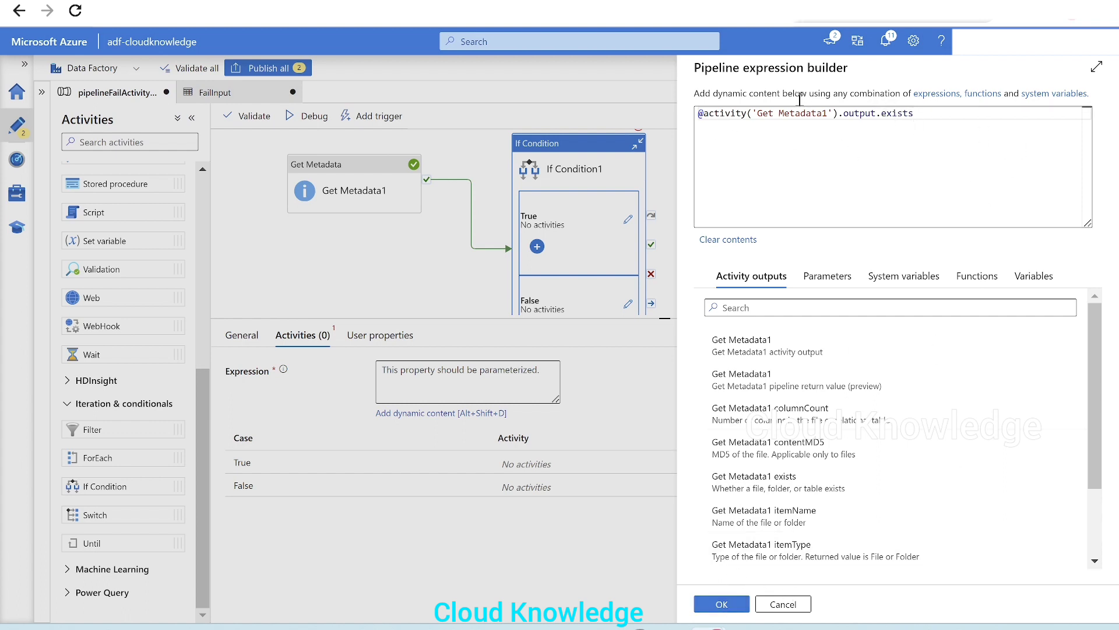
left_click(722, 604)
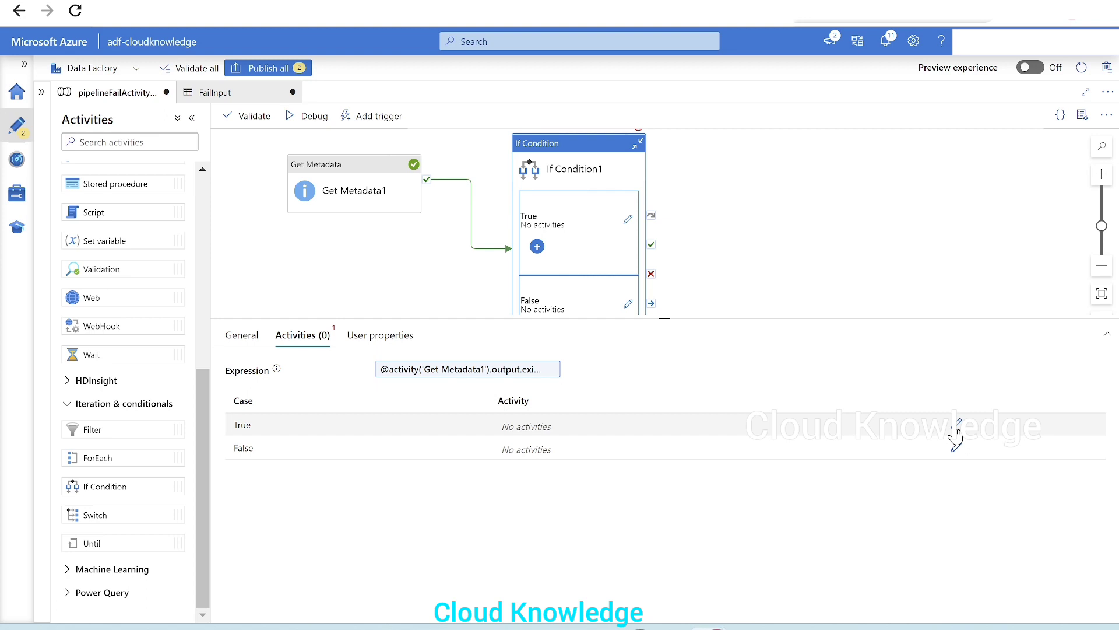
Open the If Condition's True case and add a Copy data activity inside it
left_click(957, 427)
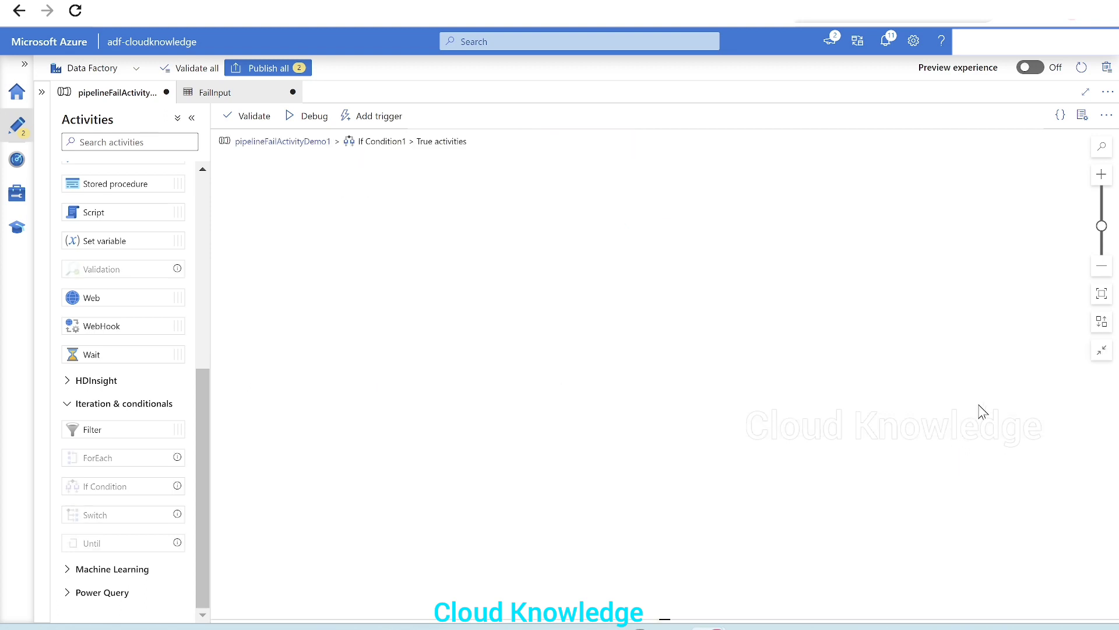
scroll(138, 320, "up", 6)
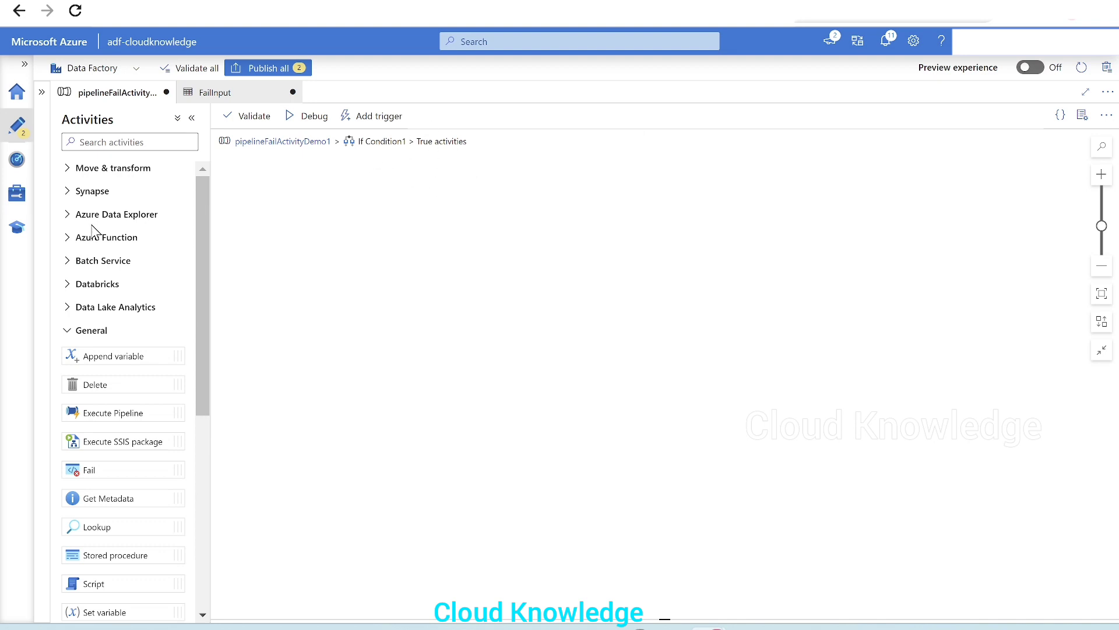
left_click(109, 171)
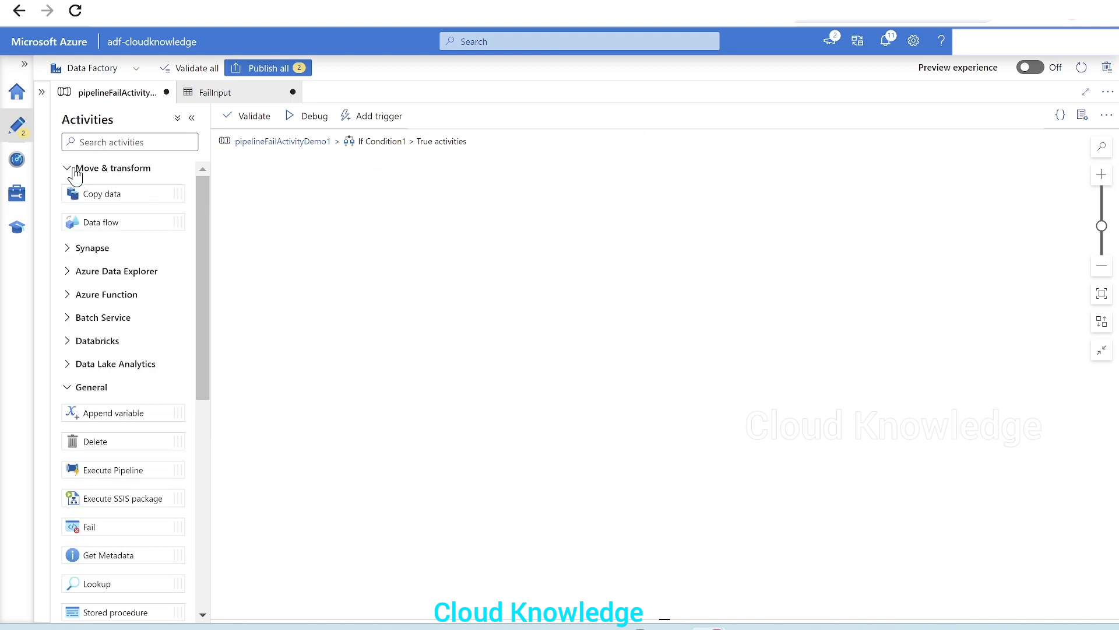
left_click_drag(113, 193, 509, 229)
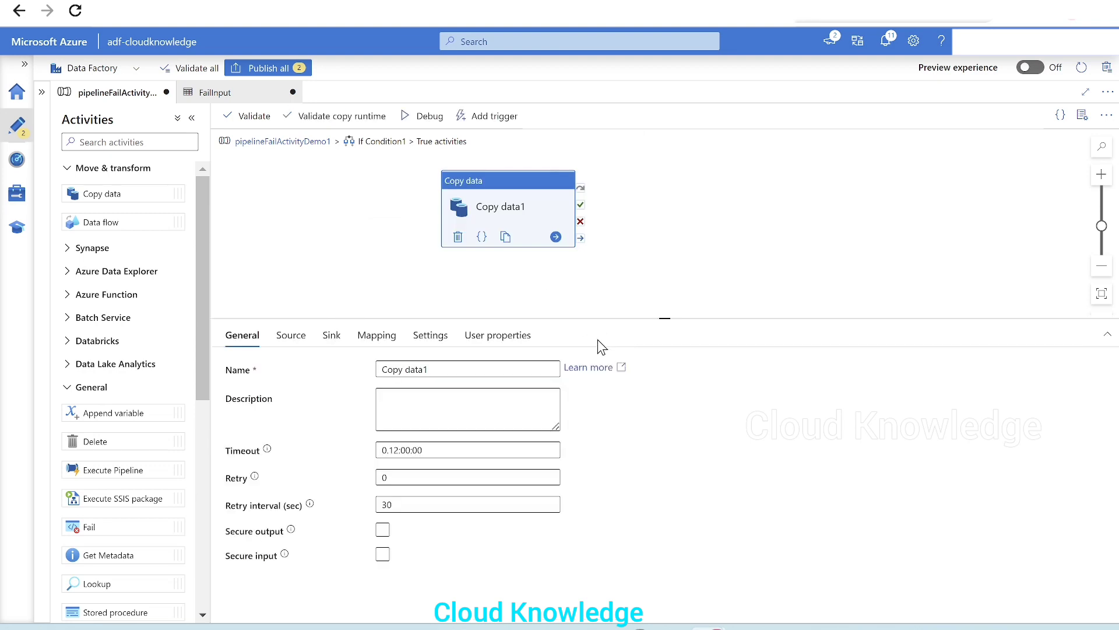
Set the Copy data activity's source dataset to FailInput
left_click(291, 337)
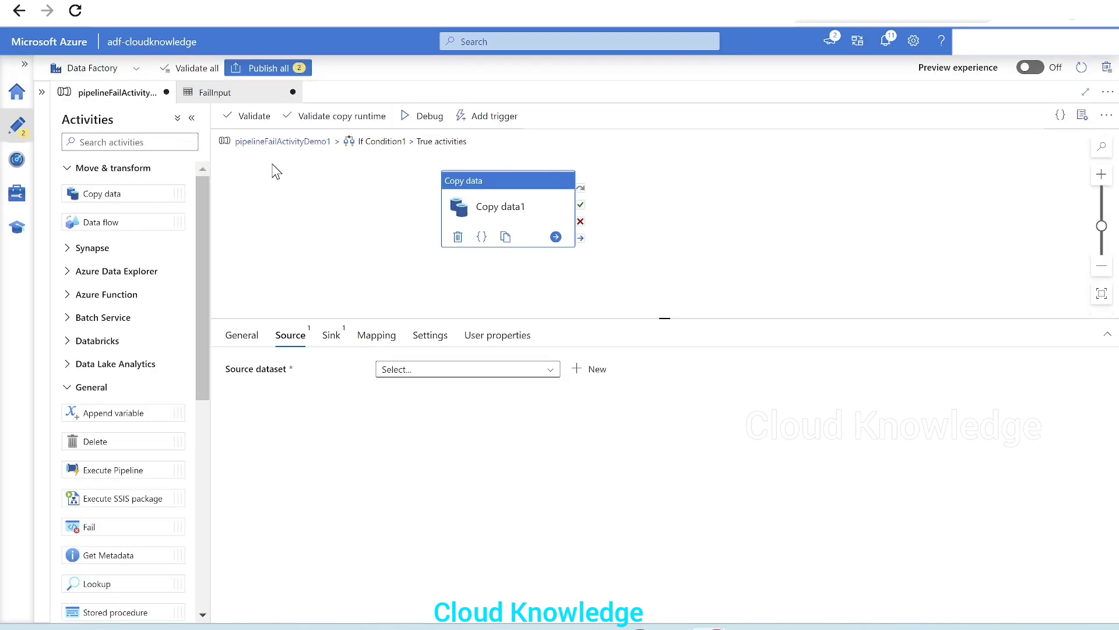
left_click(424, 373)
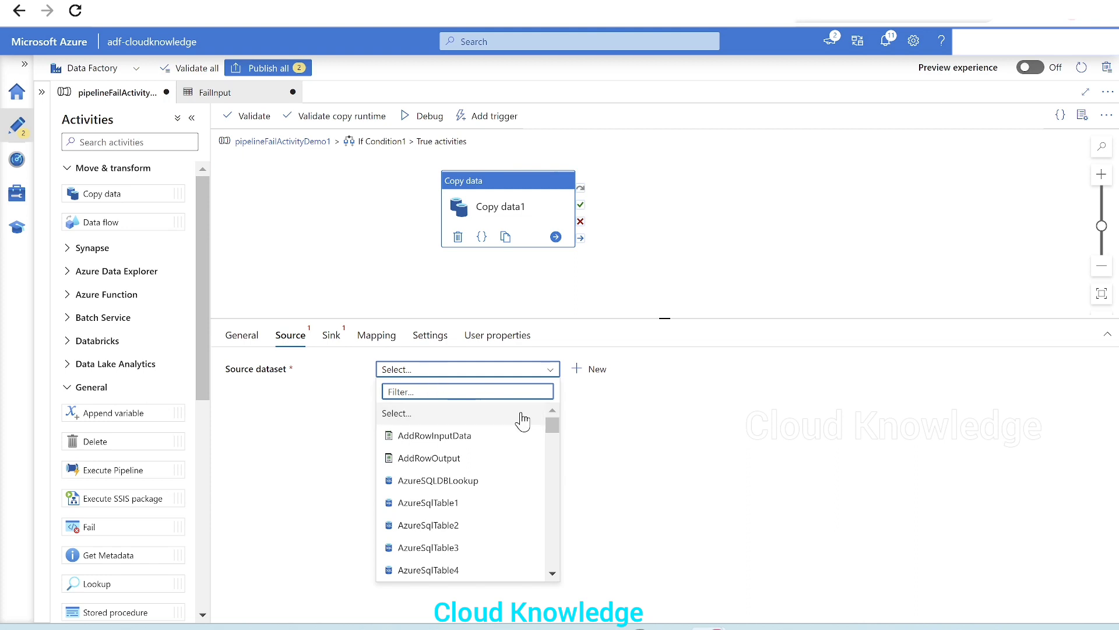
type("Fail")
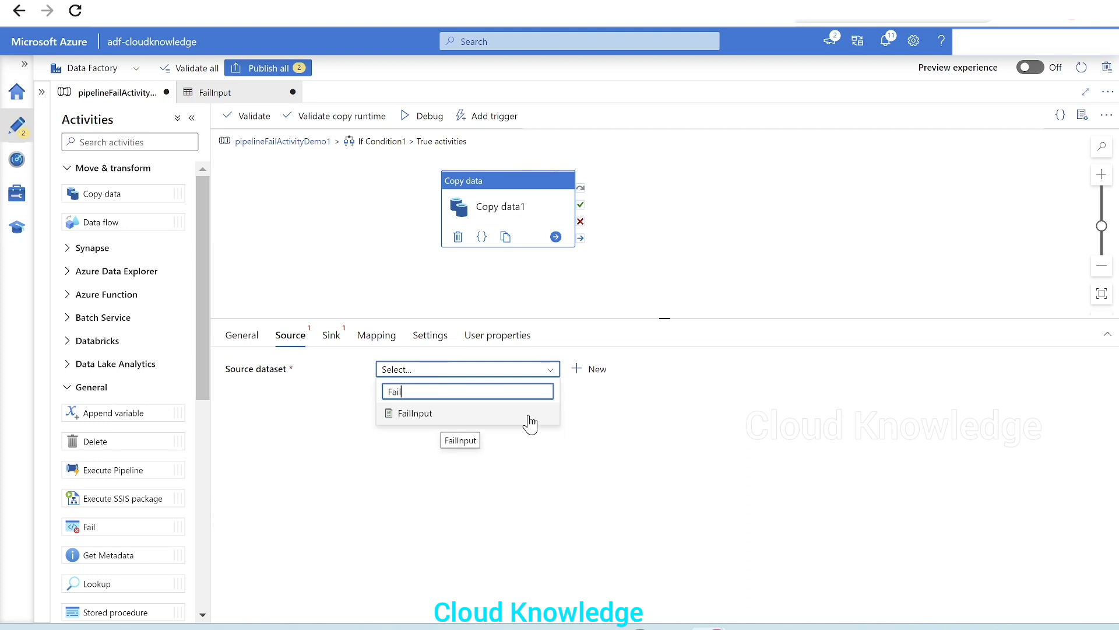
left_click(529, 419)
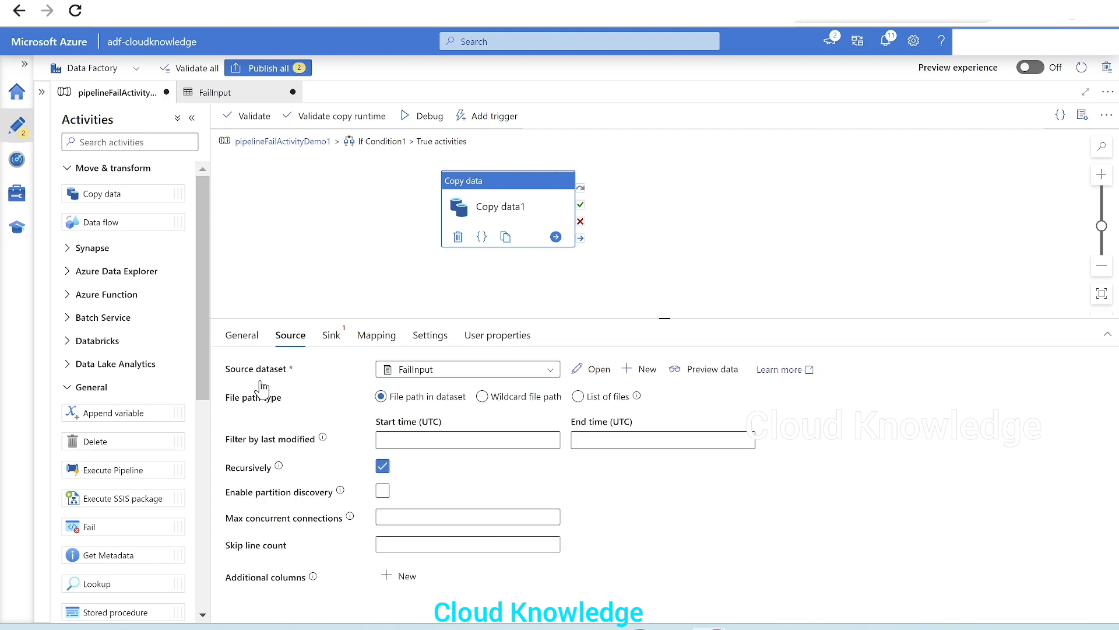
Create a new sink dataset using Azure Data Lake Storage Gen2 with the DelimitedText format
left_click(331, 336)
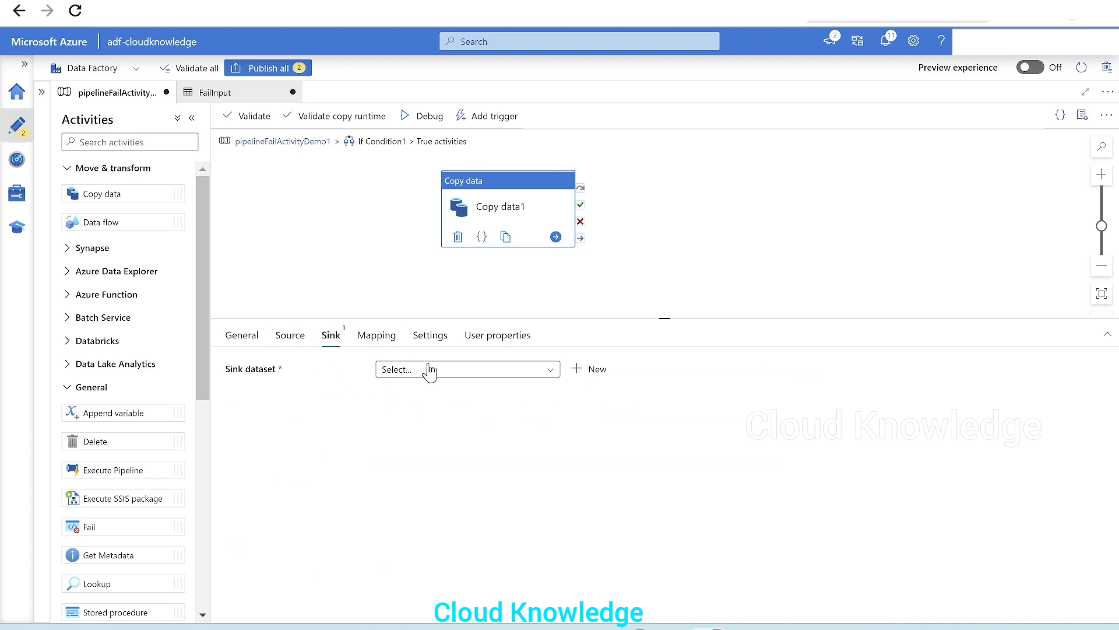
left_click(597, 370)
left_click(1014, 397)
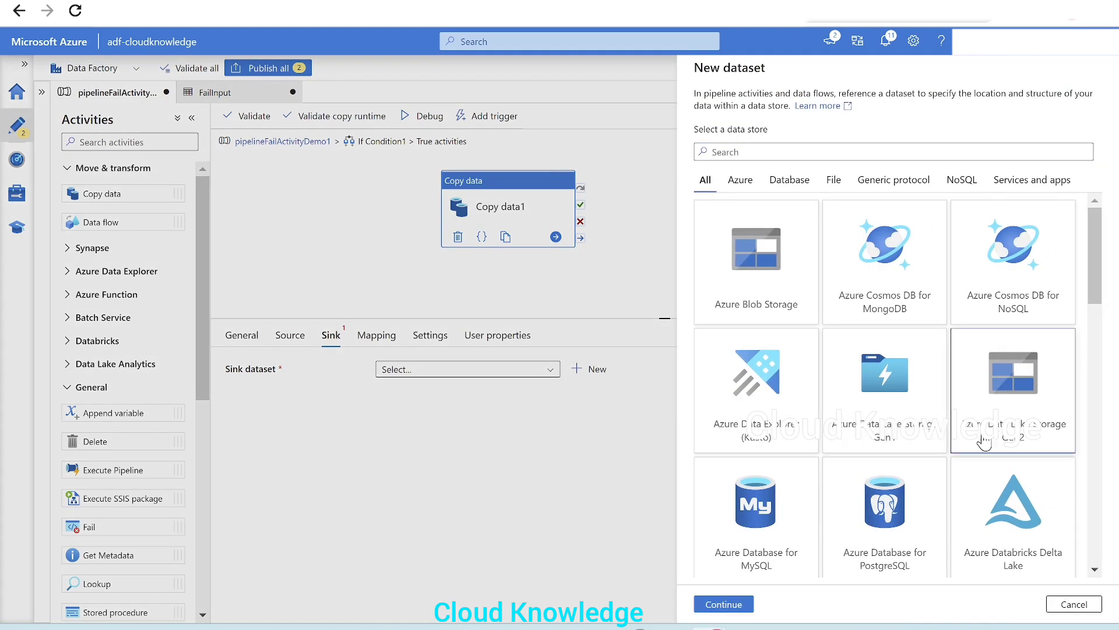
left_click(713, 610)
left_click(998, 233)
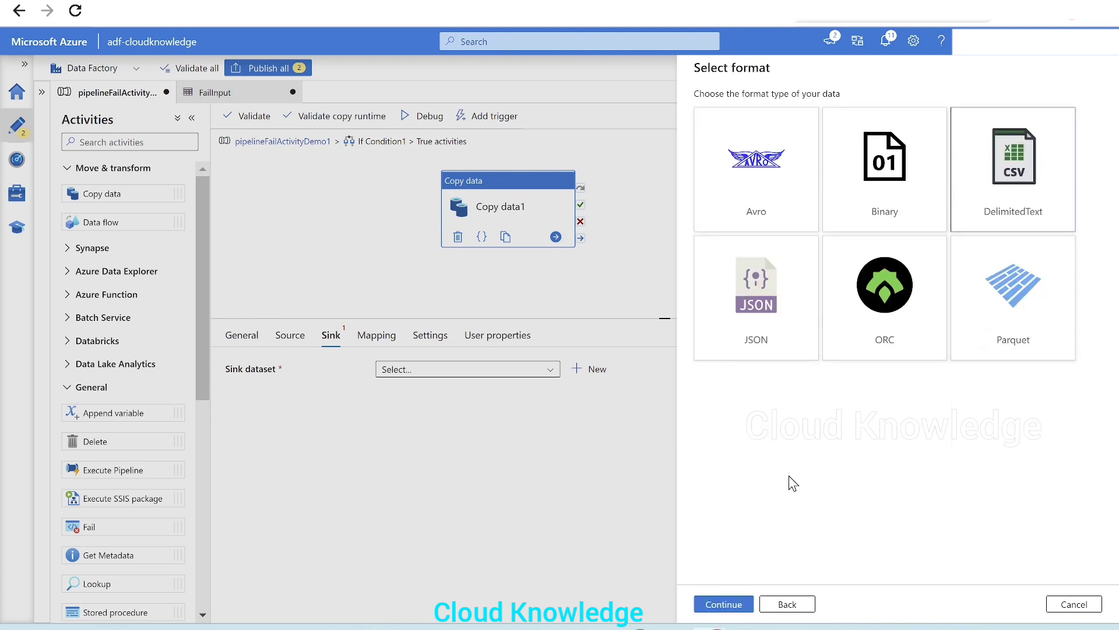
left_click(723, 604)
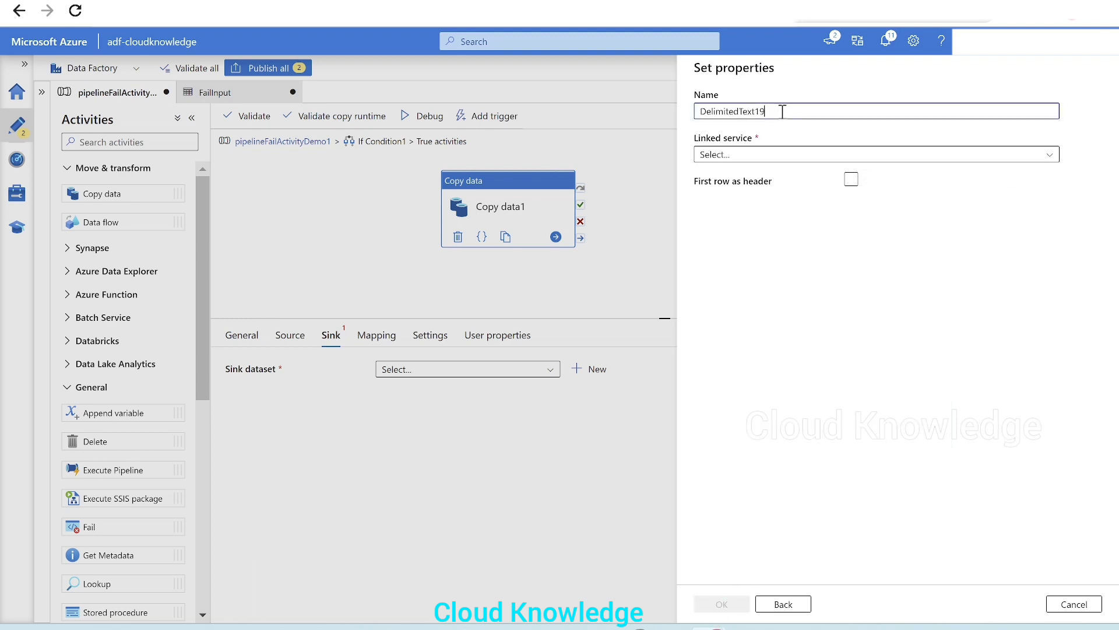
Name the new sink dataset FailOutput and set its linked service to AzureDataLakeStorage1
type("FailOutput")
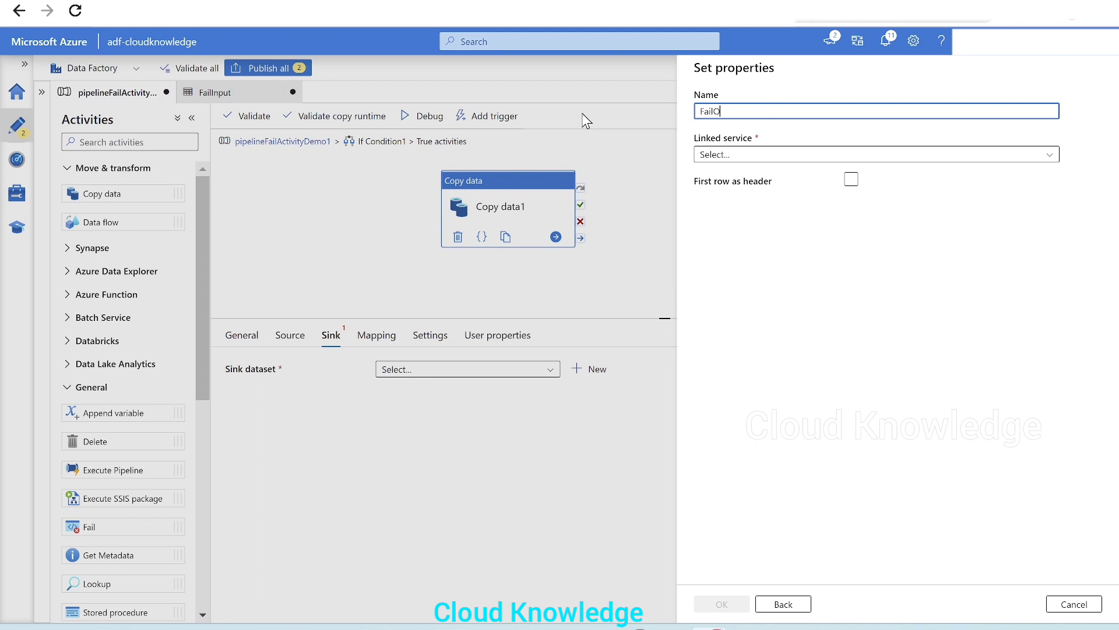
left_click(799, 156)
left_click(752, 243)
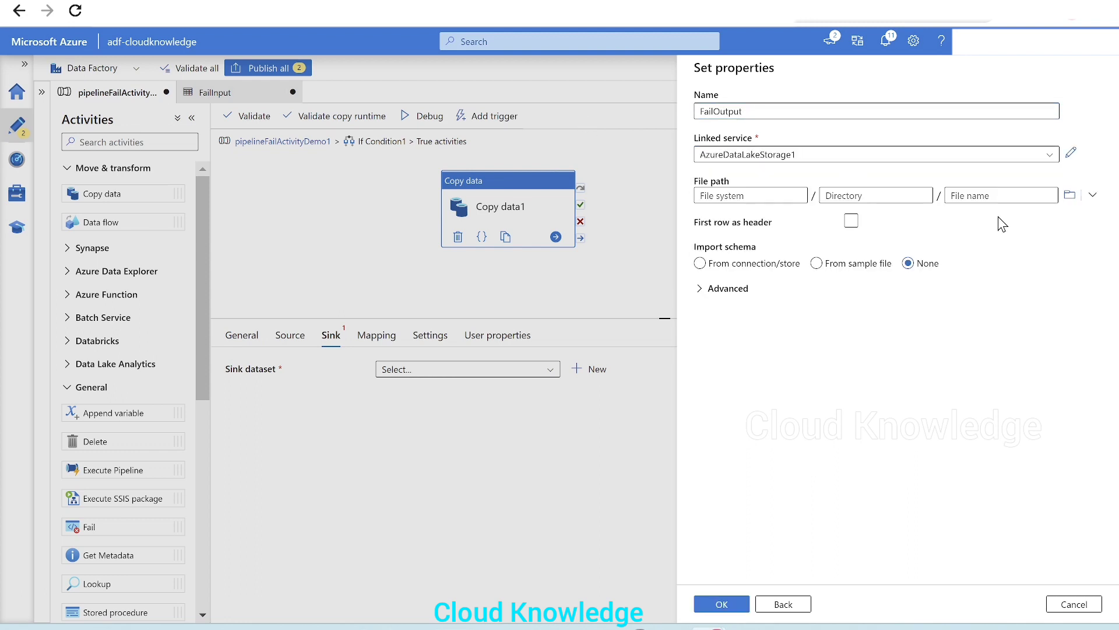
Browse the storage and set the dataset file path to the testoutput container's F3 folder
left_click(1066, 197)
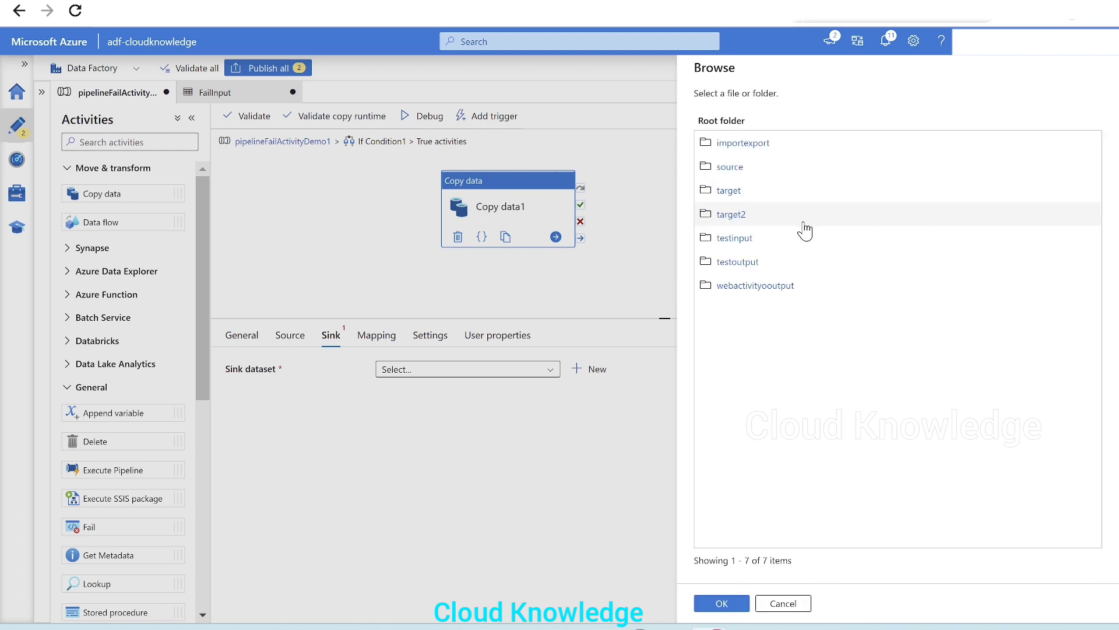
left_click(736, 262)
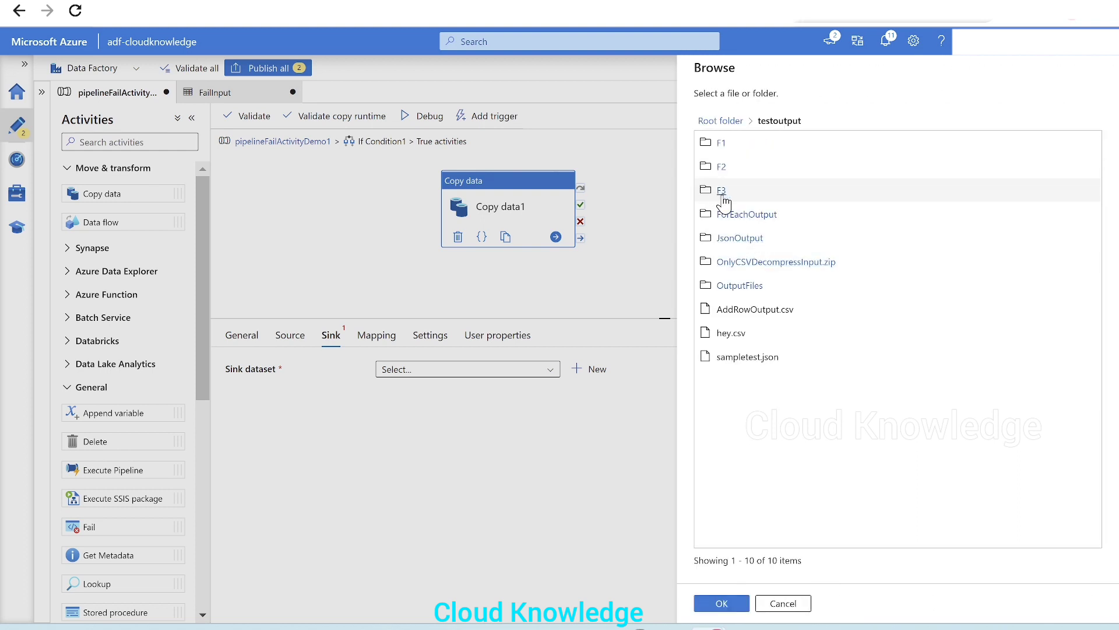
left_click(723, 195)
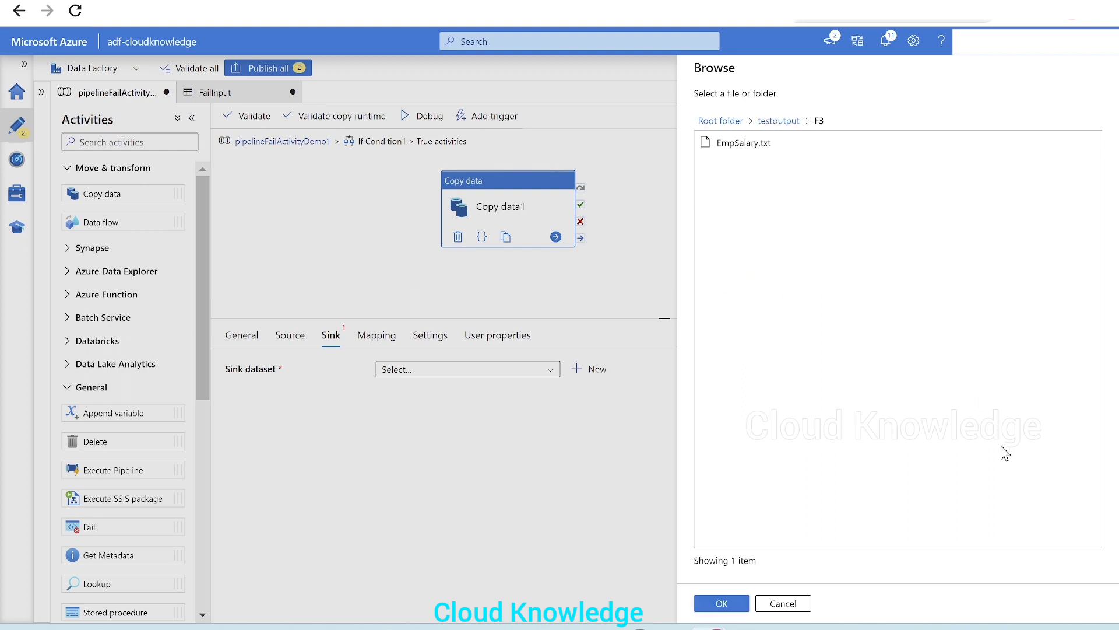
left_click(719, 603)
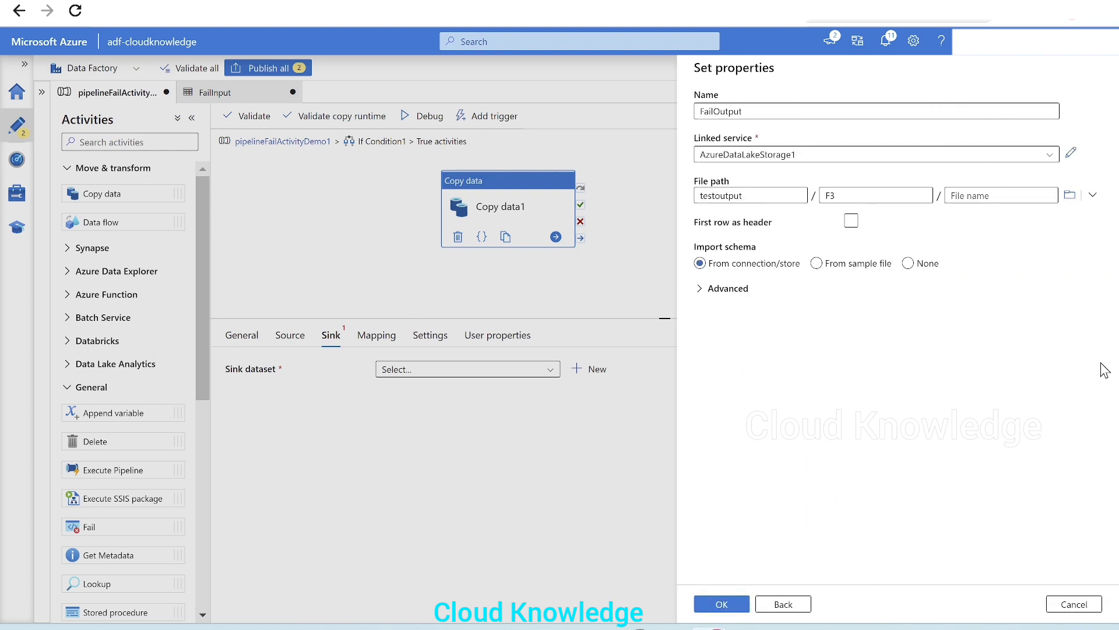
Enable first row as header, set import schema to None, and create the FailOutput dataset
left_click(851, 221)
left_click(907, 267)
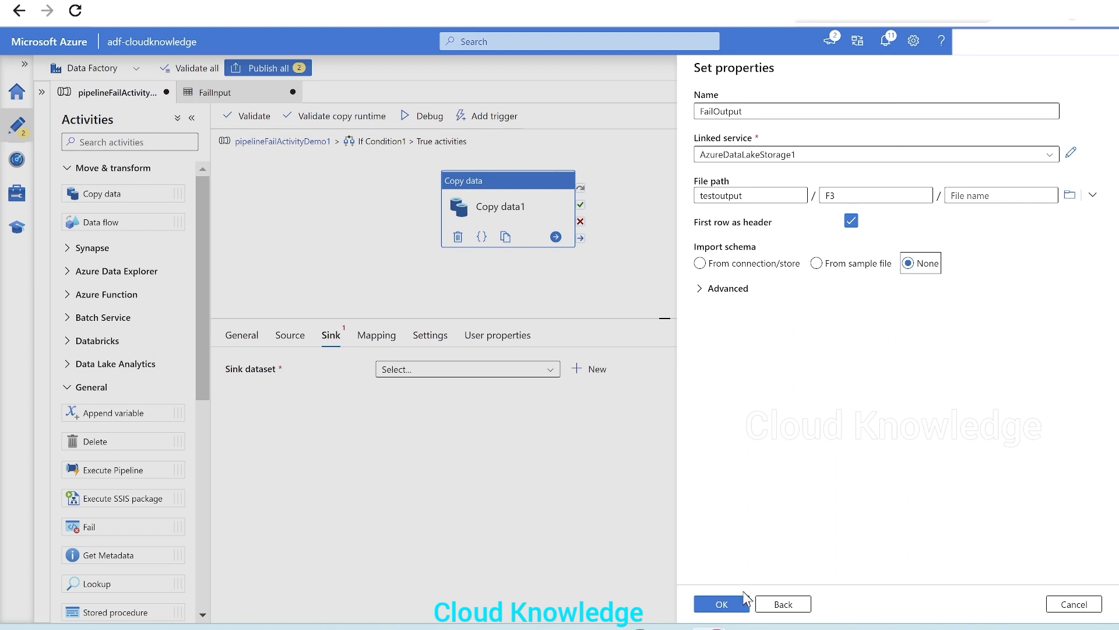
left_click(726, 603)
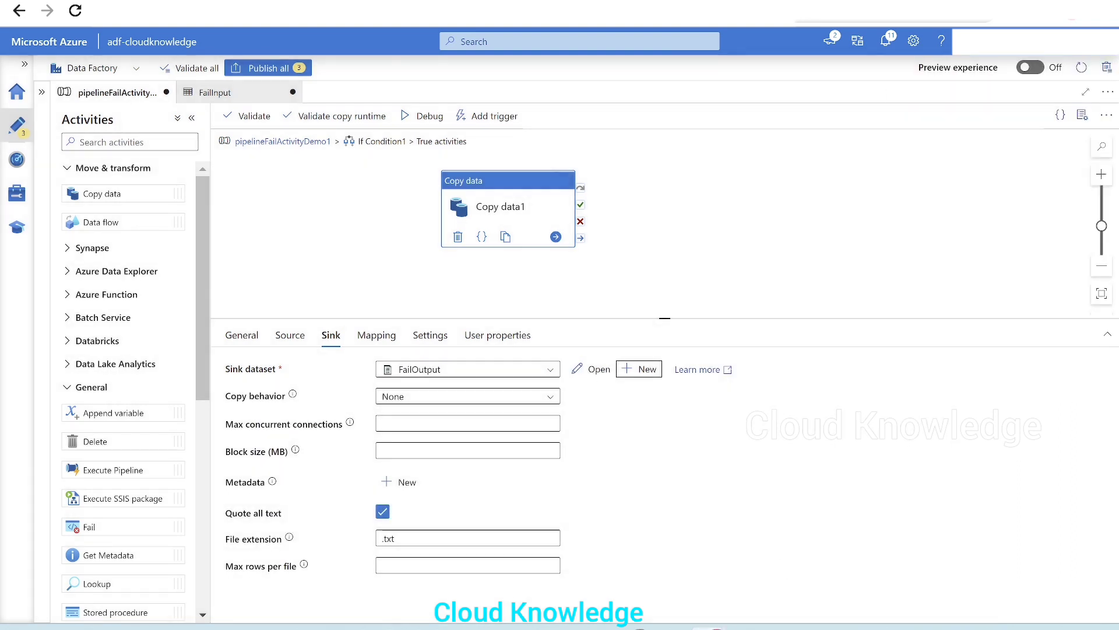
Open the FailOutput dataset and check the F3 folder in the testoutput storage container before returning to the pipeline
left_click(607, 385)
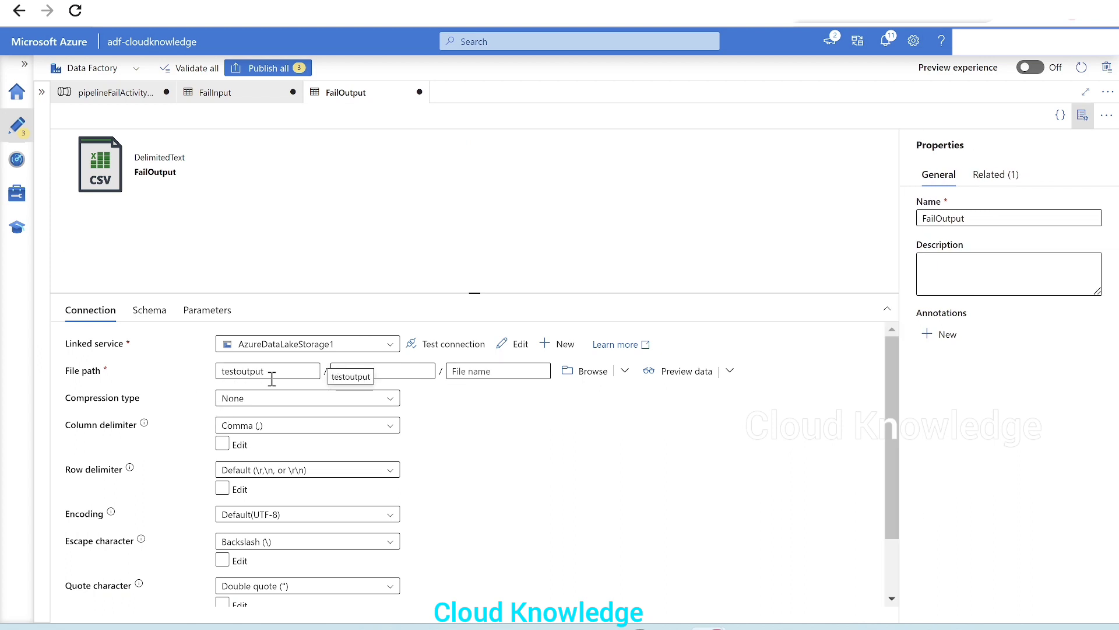
left_click(1082, 115)
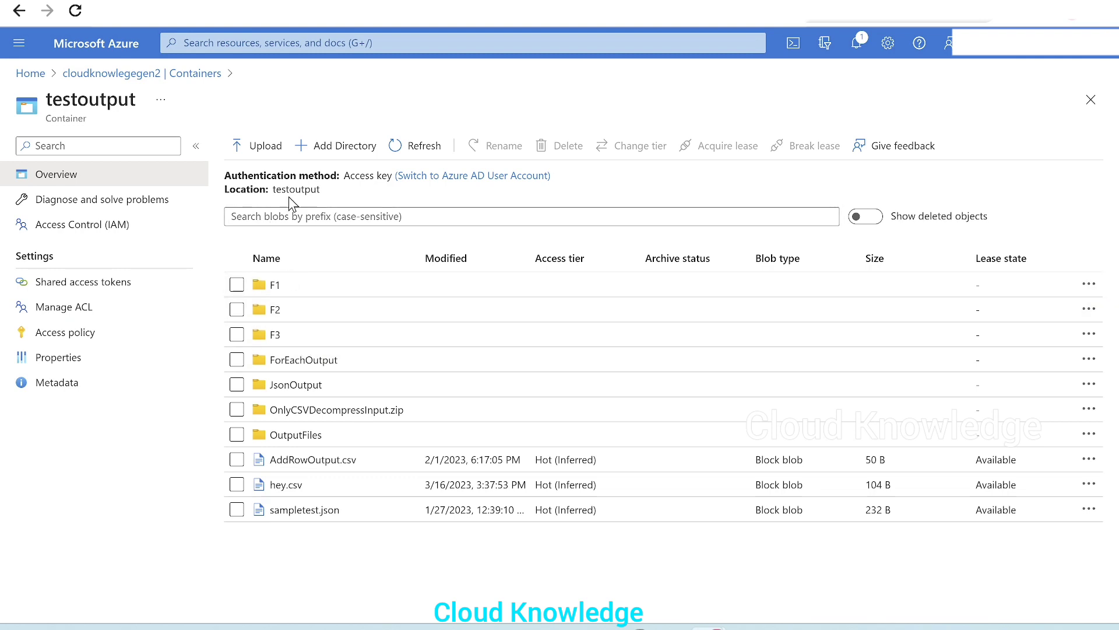
left_click(305, 337)
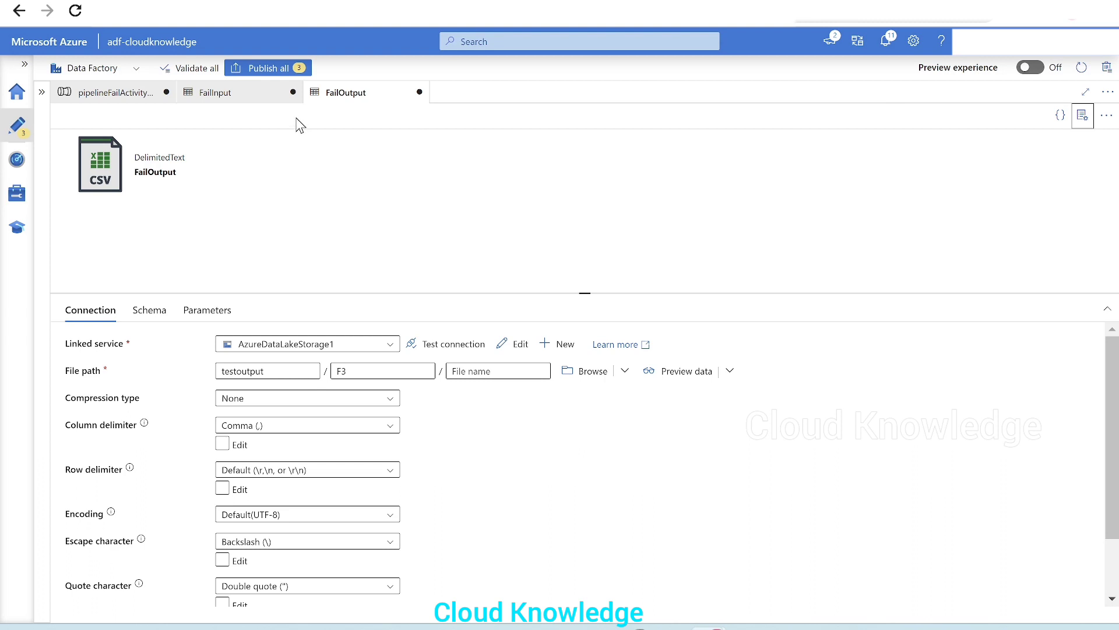
left_click(108, 93)
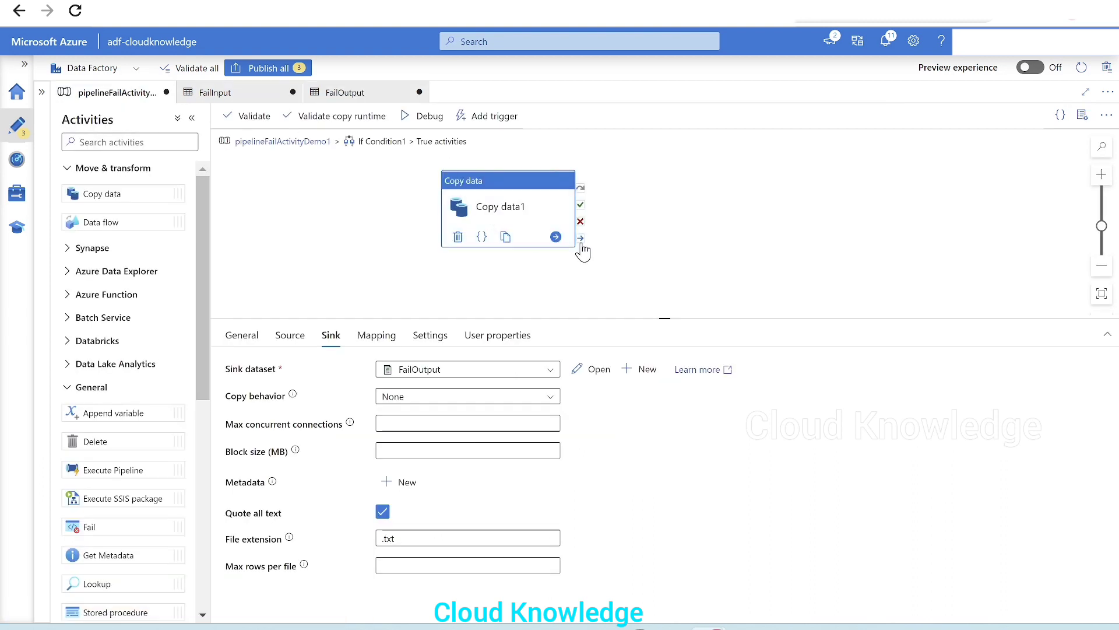
Return to the main pipeline canvas and validate the pipeline
left_click_drag(561, 224, 694, 208)
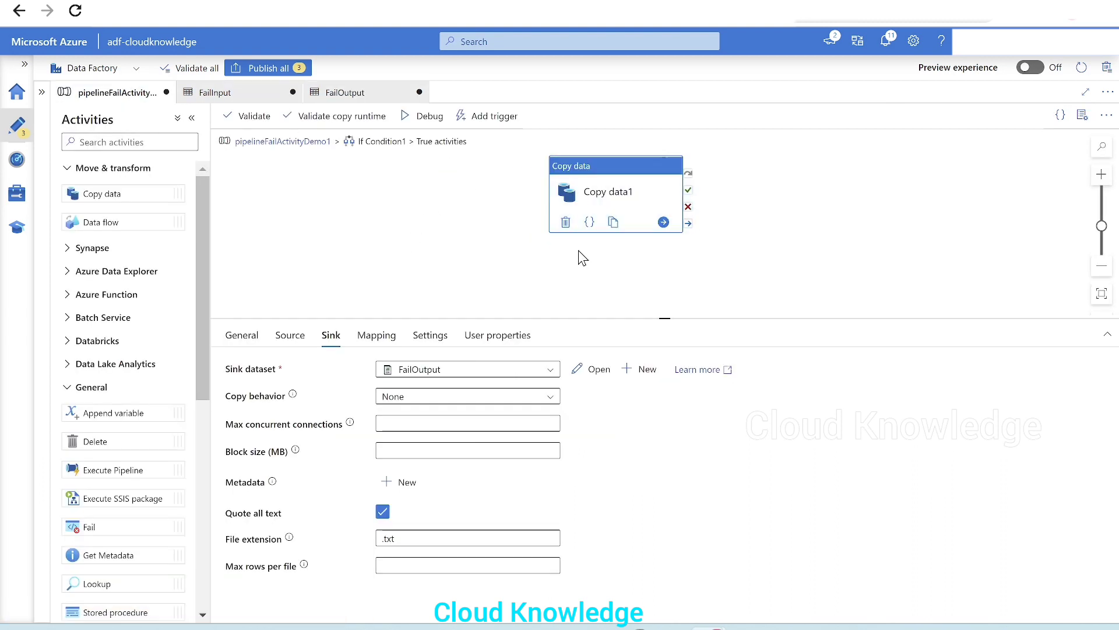
left_click(280, 141)
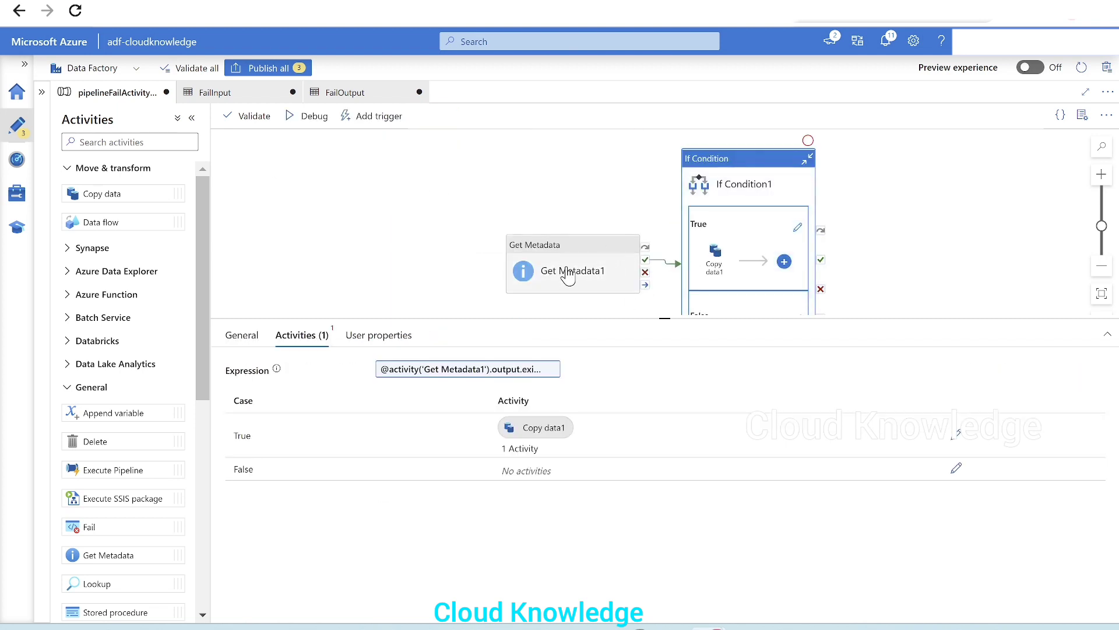
left_click_drag(563, 272, 443, 191)
left_click_drag(735, 225, 673, 174)
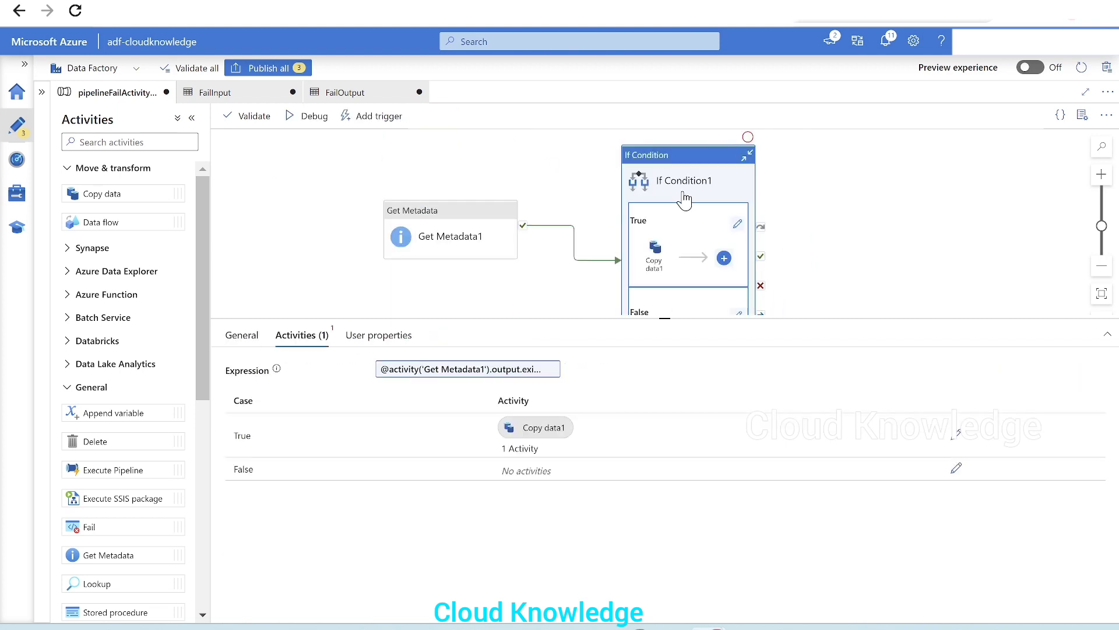
left_click_drag(688, 319, 691, 399)
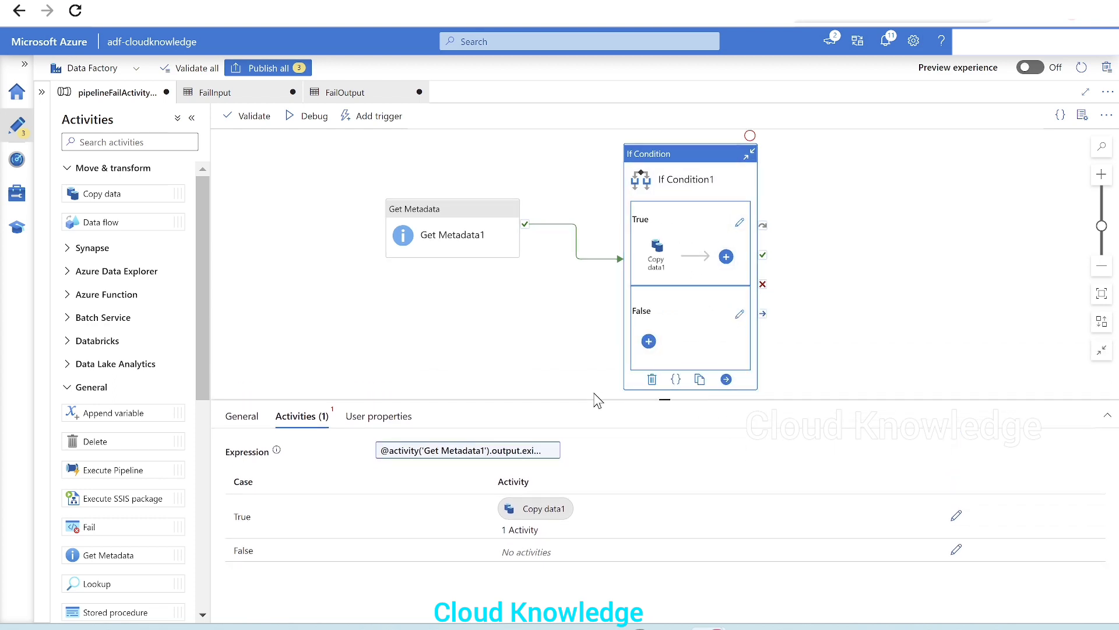
left_click_drag(592, 399, 560, 340)
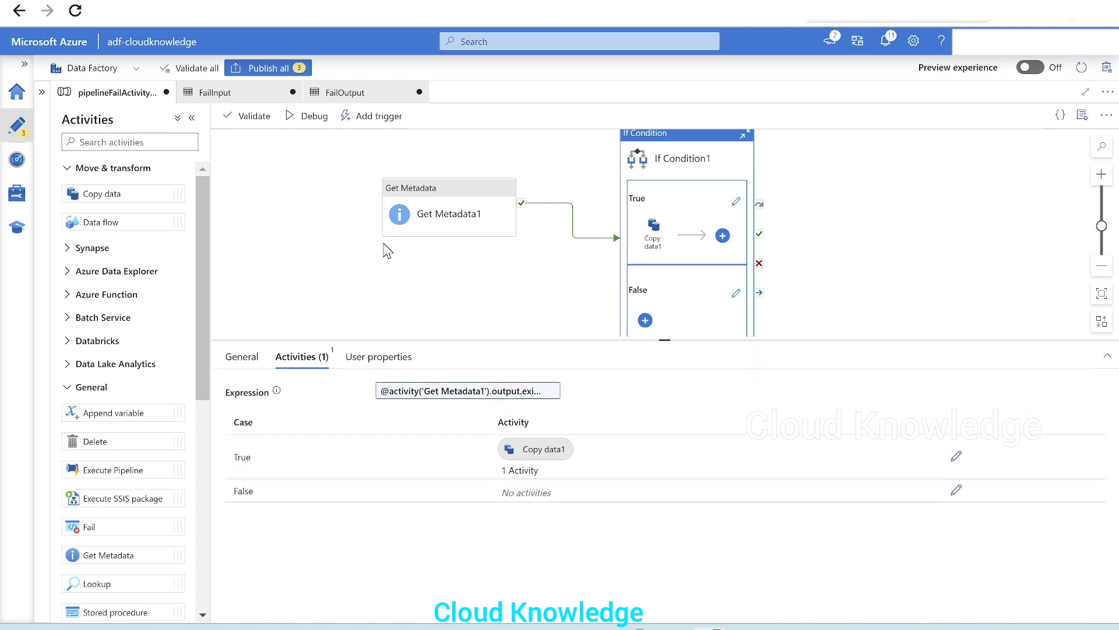
left_click(256, 117)
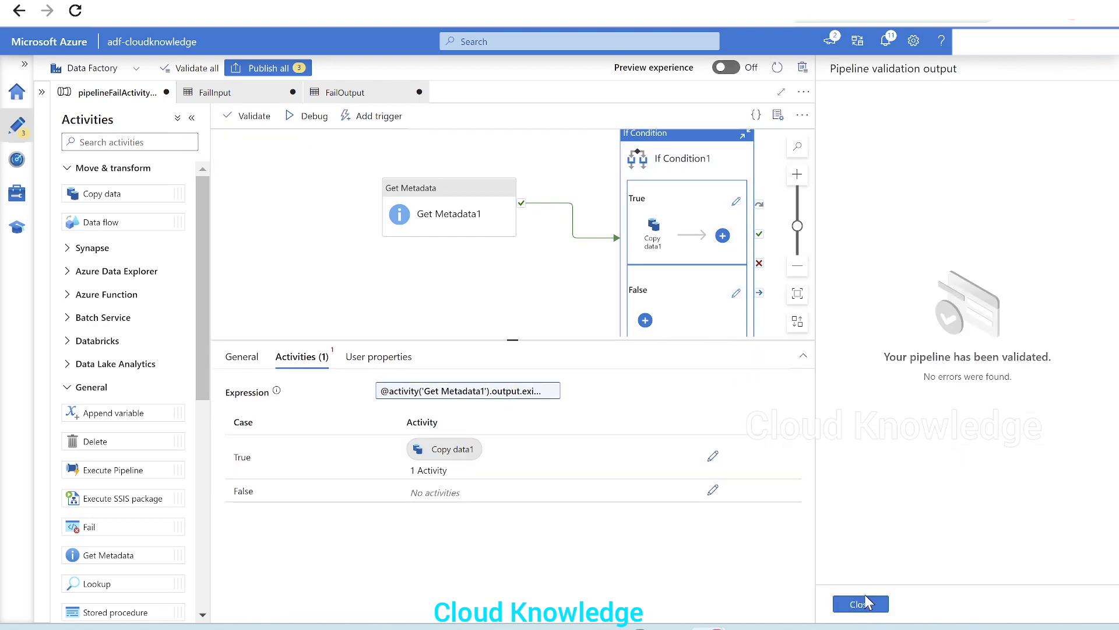
left_click(861, 603)
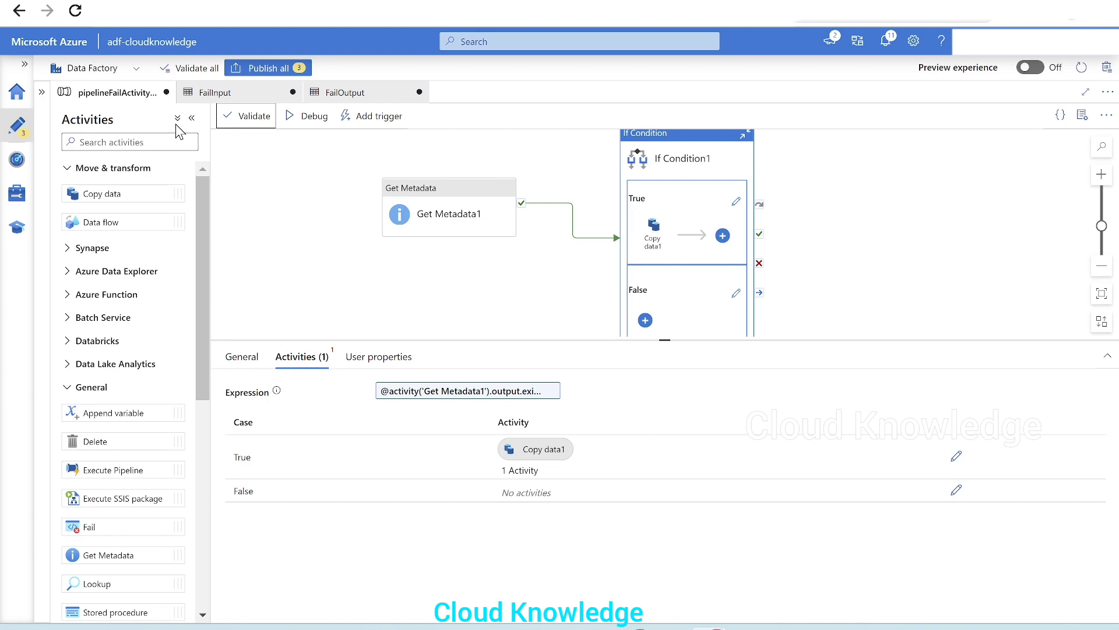
Publish all changes and start a debug run of the pipeline
left_click(268, 69)
left_click(722, 604)
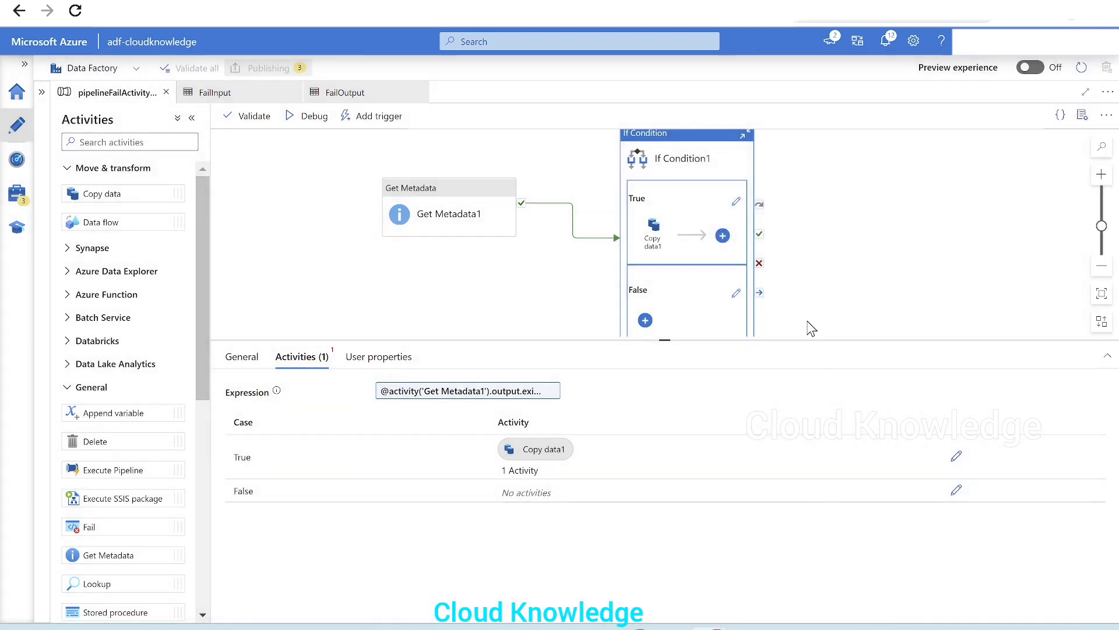
left_click_drag(796, 343, 806, 368)
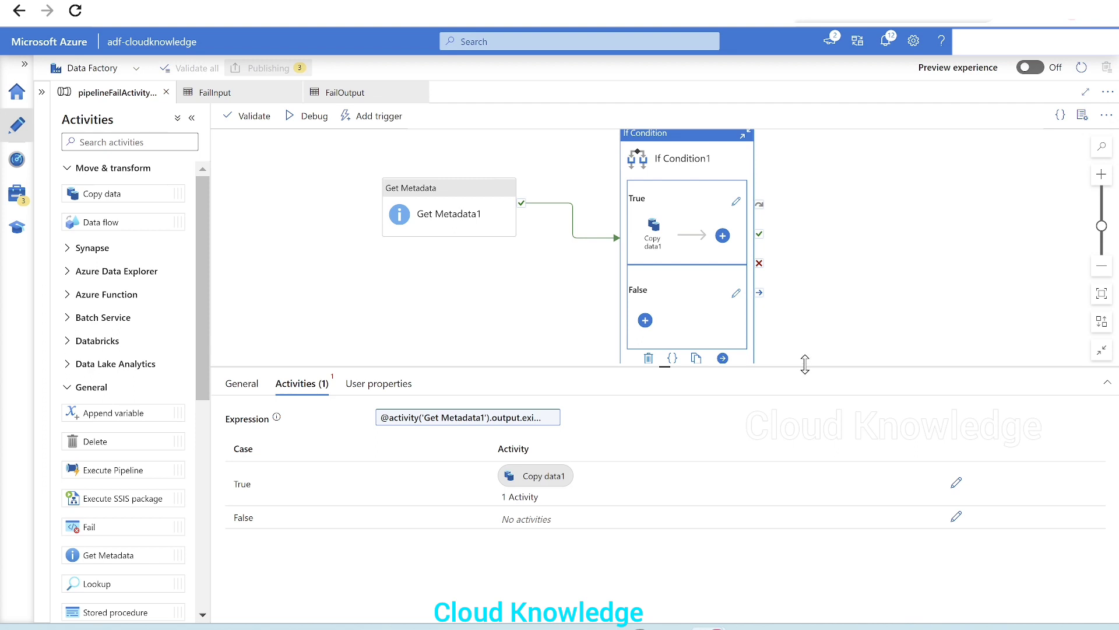
left_click(307, 130)
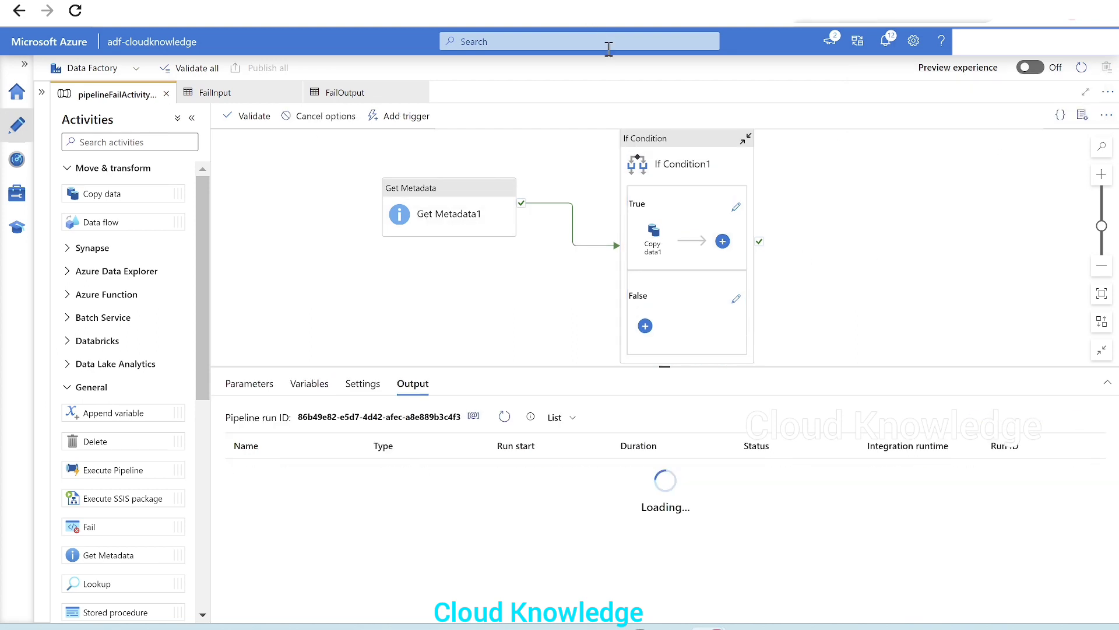
Add a Trigger now run of the published pipeline and confirm it
left_click(421, 119)
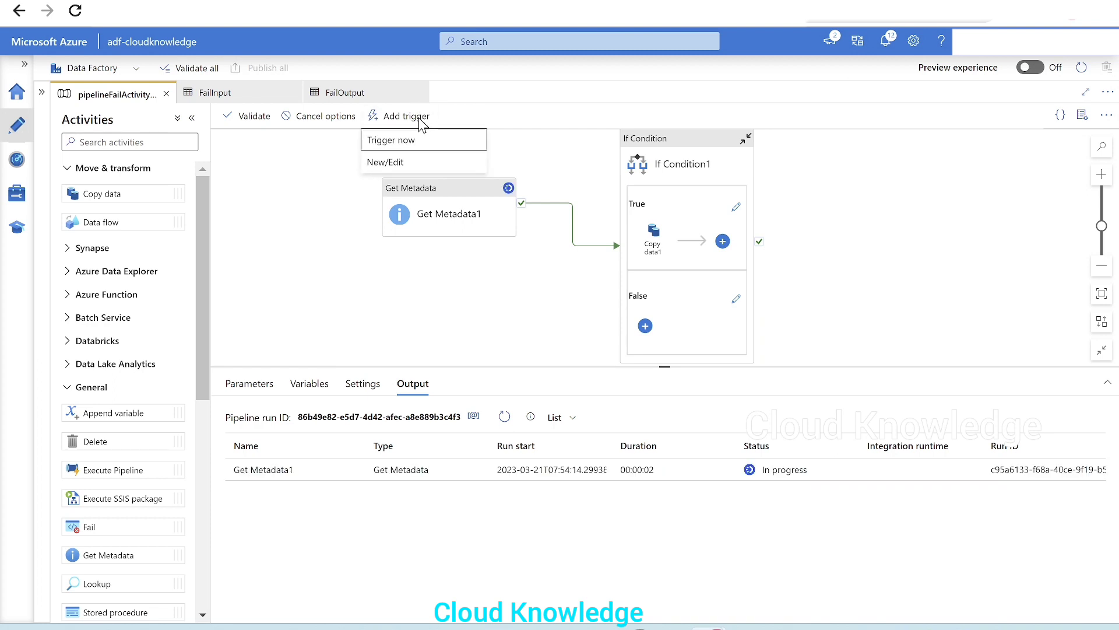
left_click(390, 141)
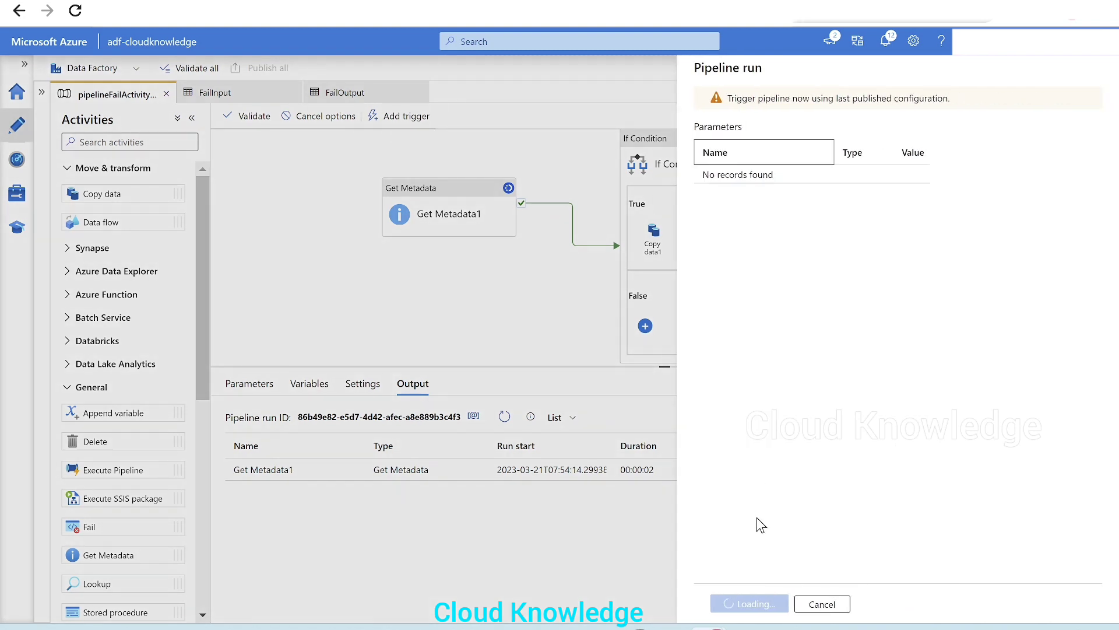
left_click(745, 604)
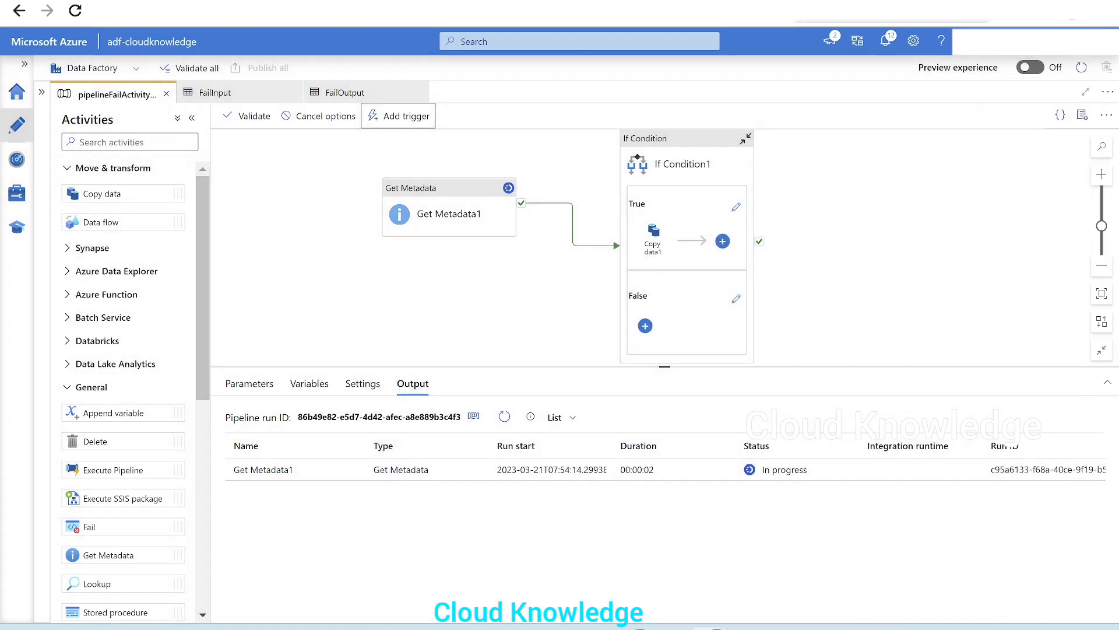
Open the data factory in a duplicate browser tab and view the pipeline runs in Monitor
right_click(695, 24)
left_click(752, 104)
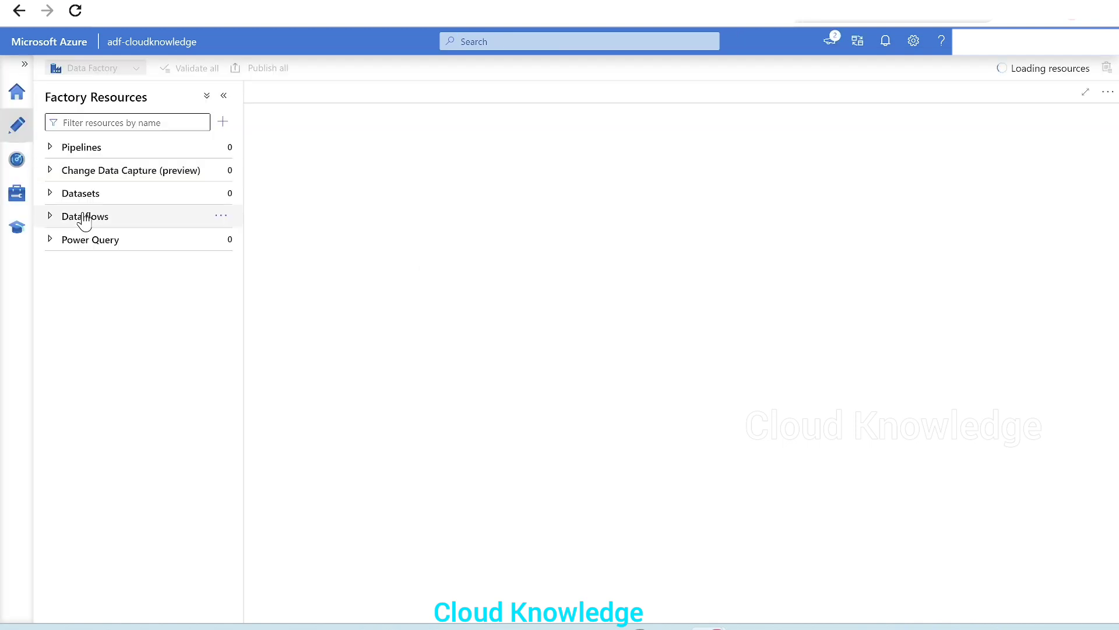
left_click(16, 160)
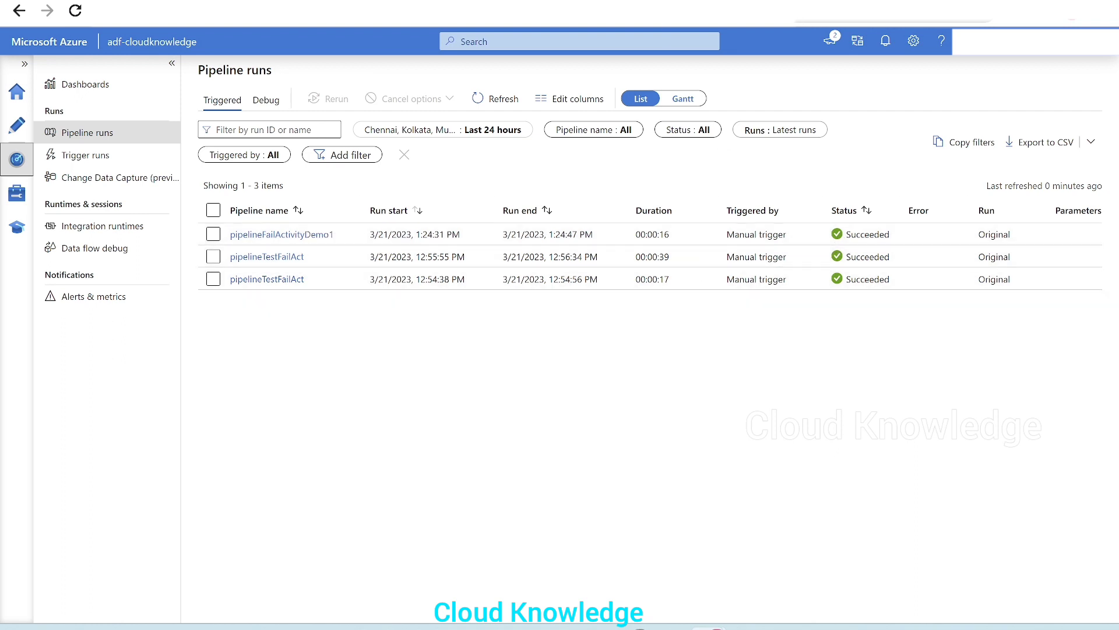
Switch to the Azure portal's testoutput container and refresh the F3 folder listing
left_click(556, 0)
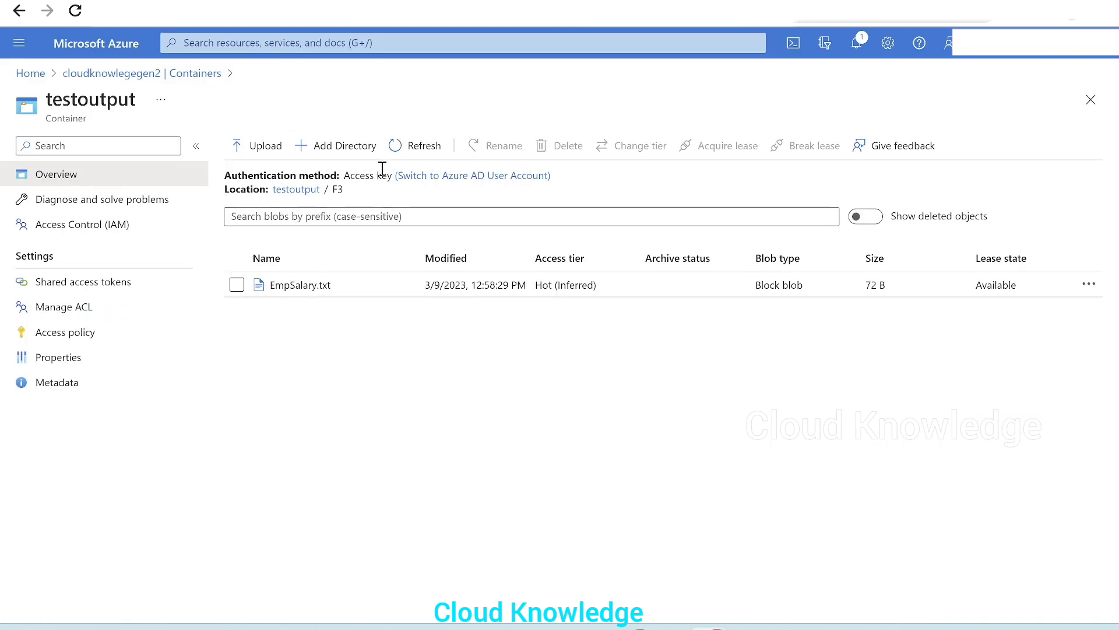
left_click(415, 145)
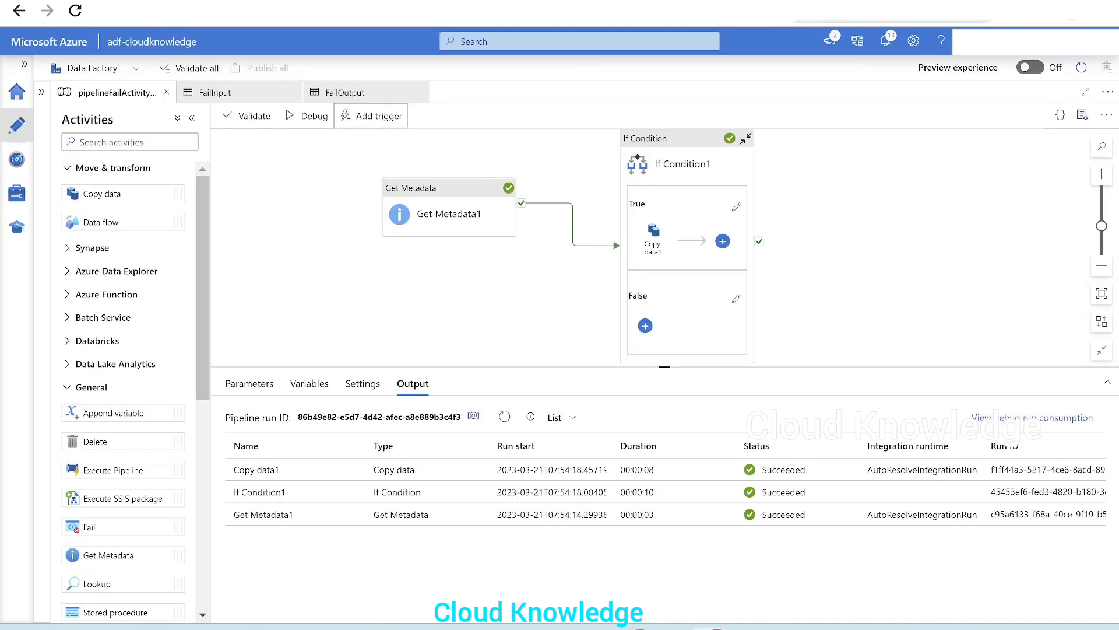
Inspect the Get Metadata1 activity's output in the debug run results
left_click(682, 164)
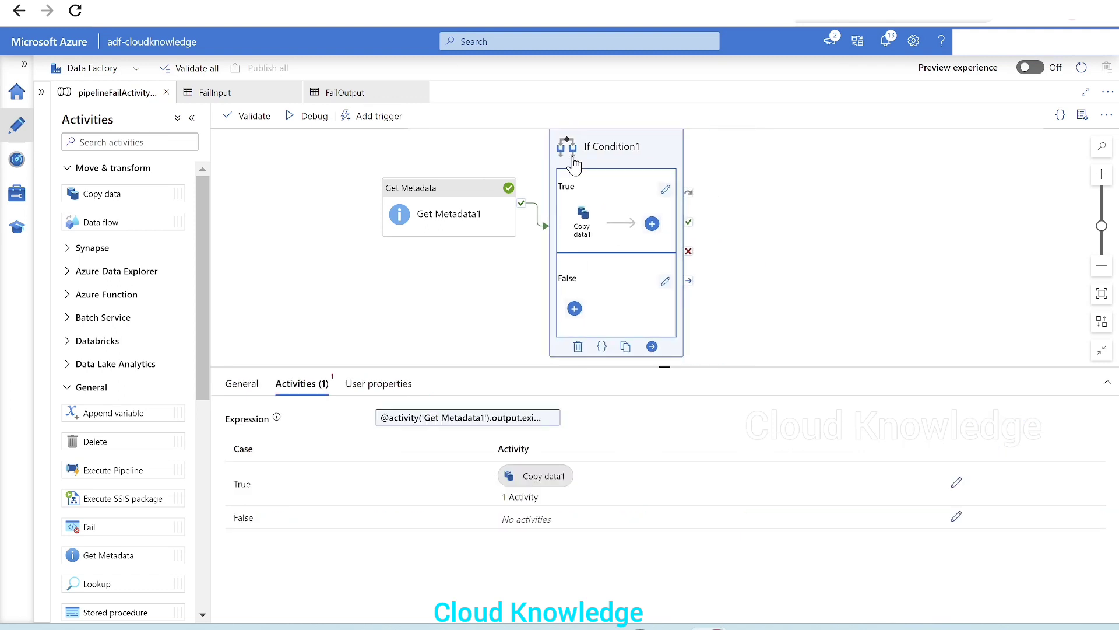
left_click(428, 234)
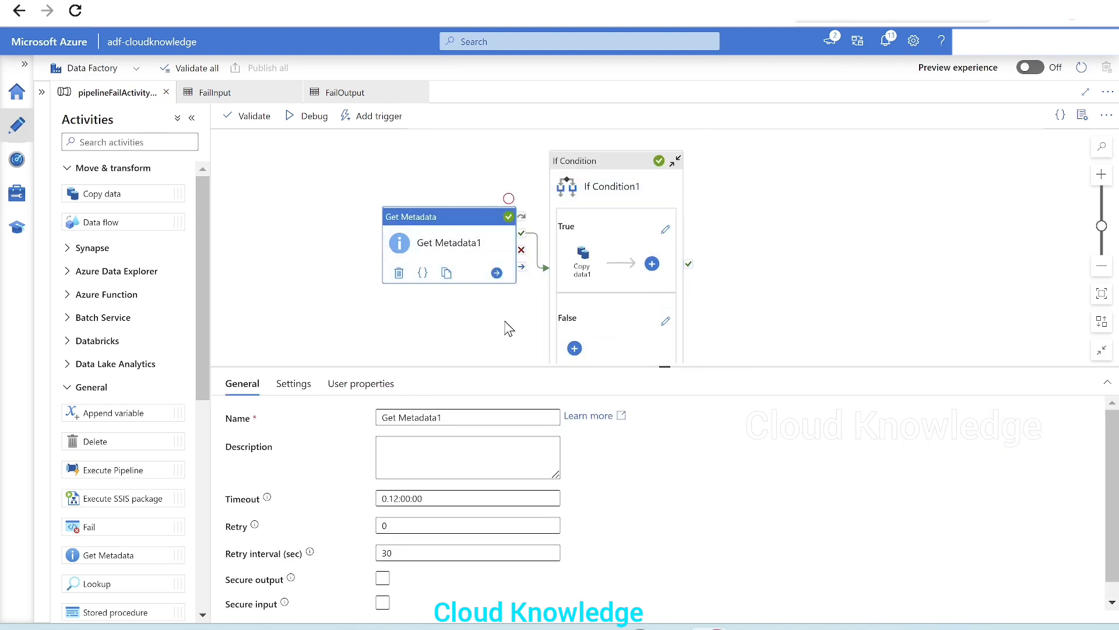
left_click(377, 338)
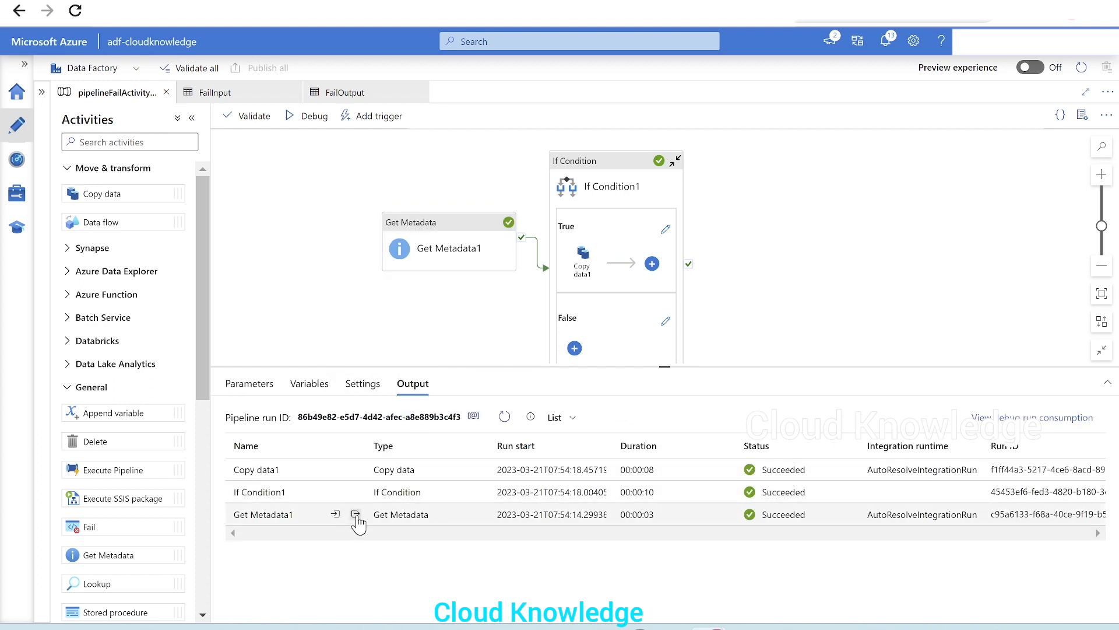
left_click(356, 515)
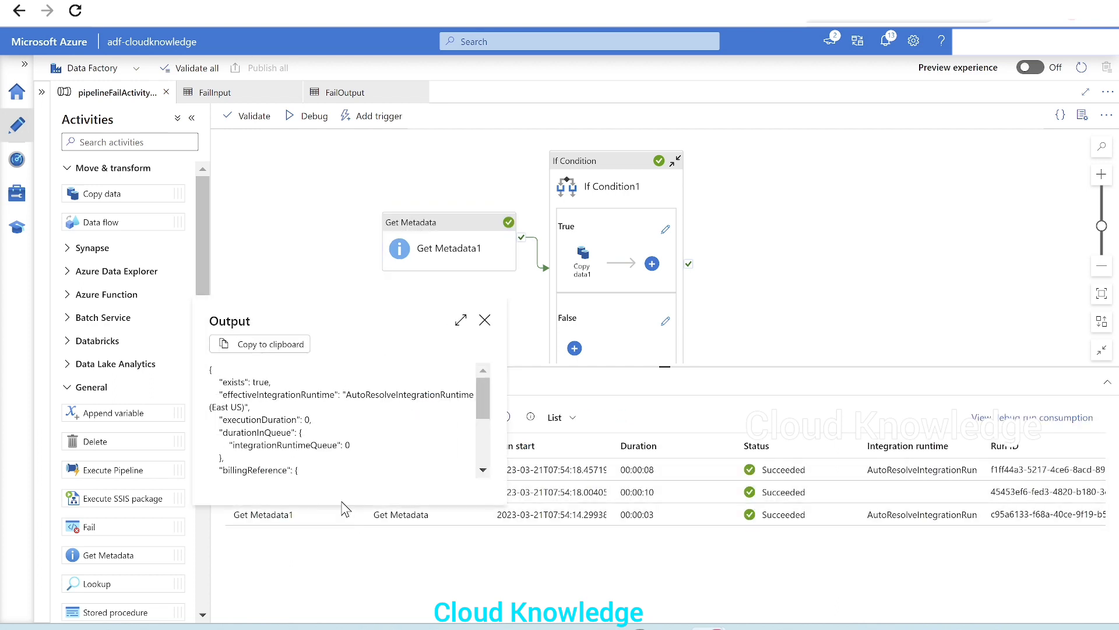
left_click(485, 320)
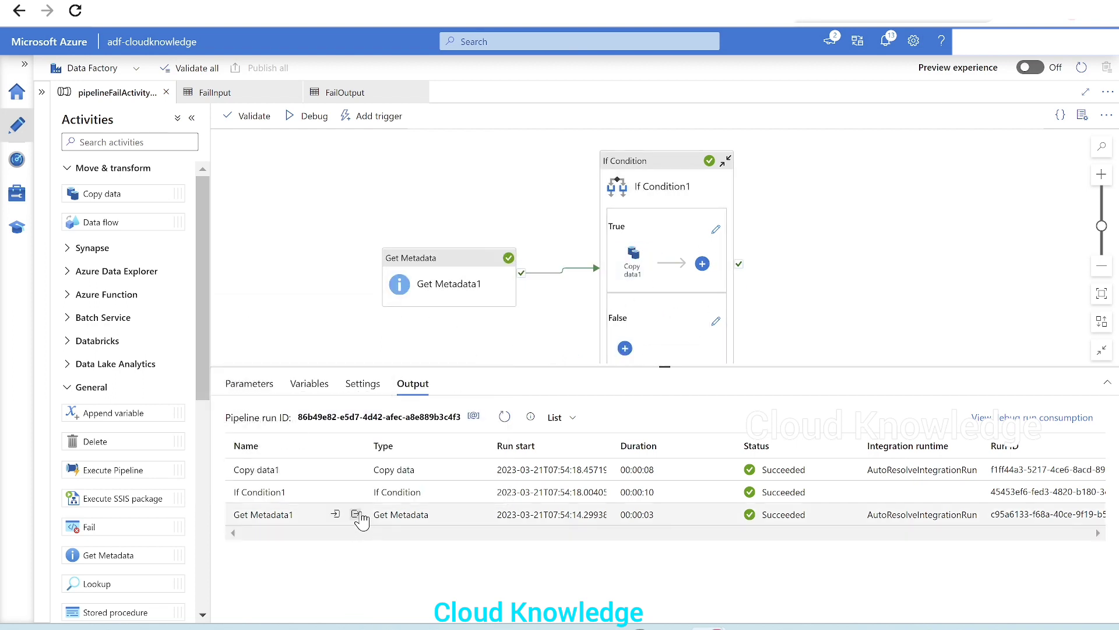
left_click(356, 514)
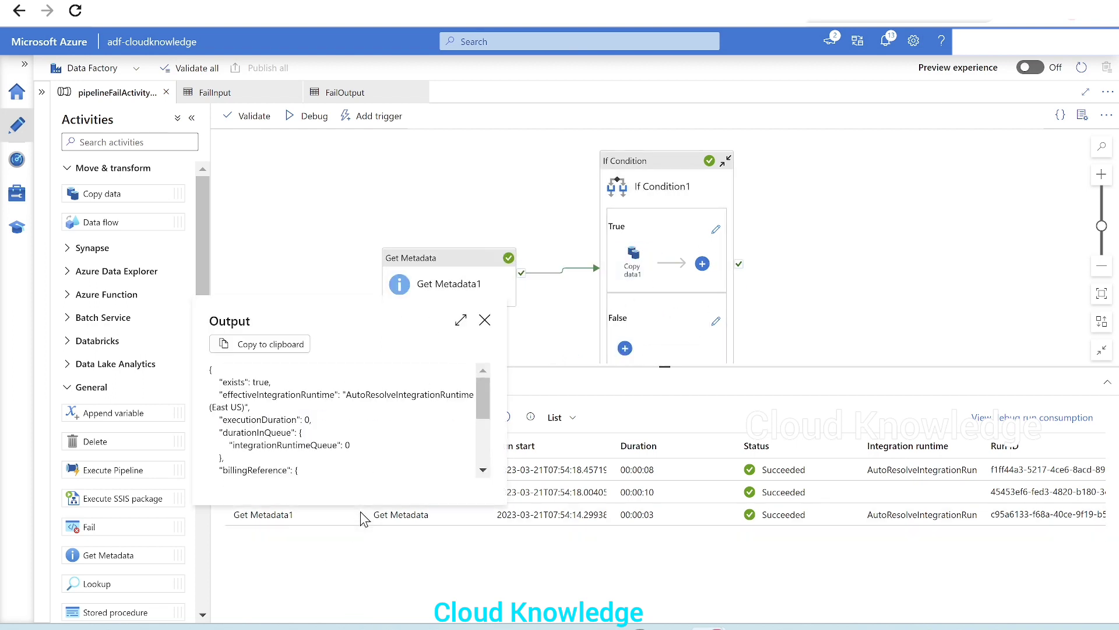
Open Get Metadata1's FailInput dataset and change its file path to folder cxzczc and file xv
left_click(484, 320)
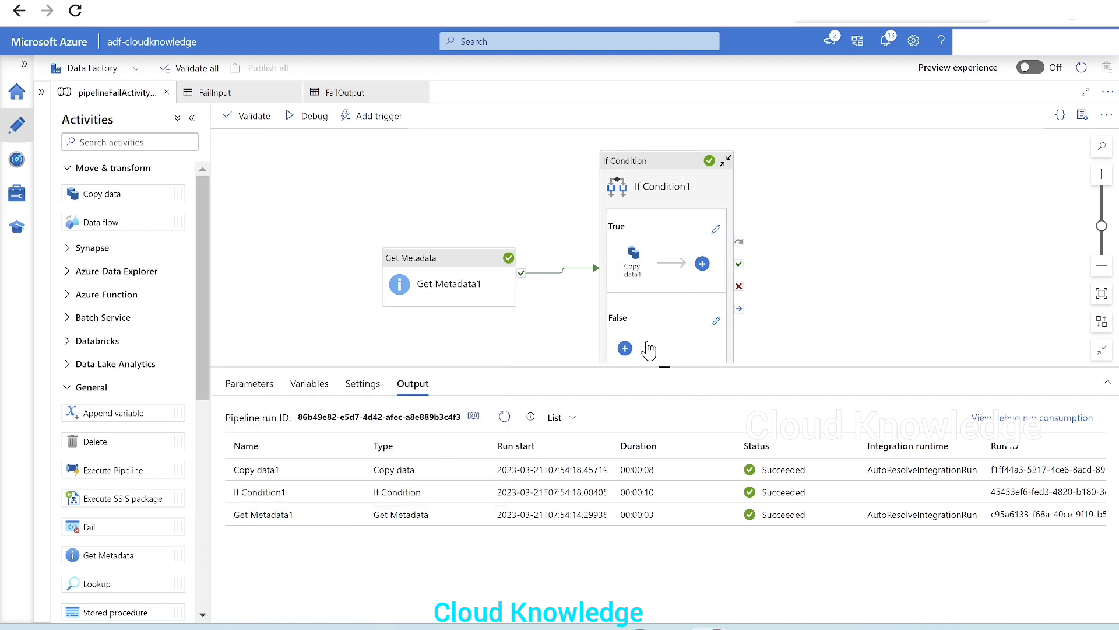
left_click(473, 281)
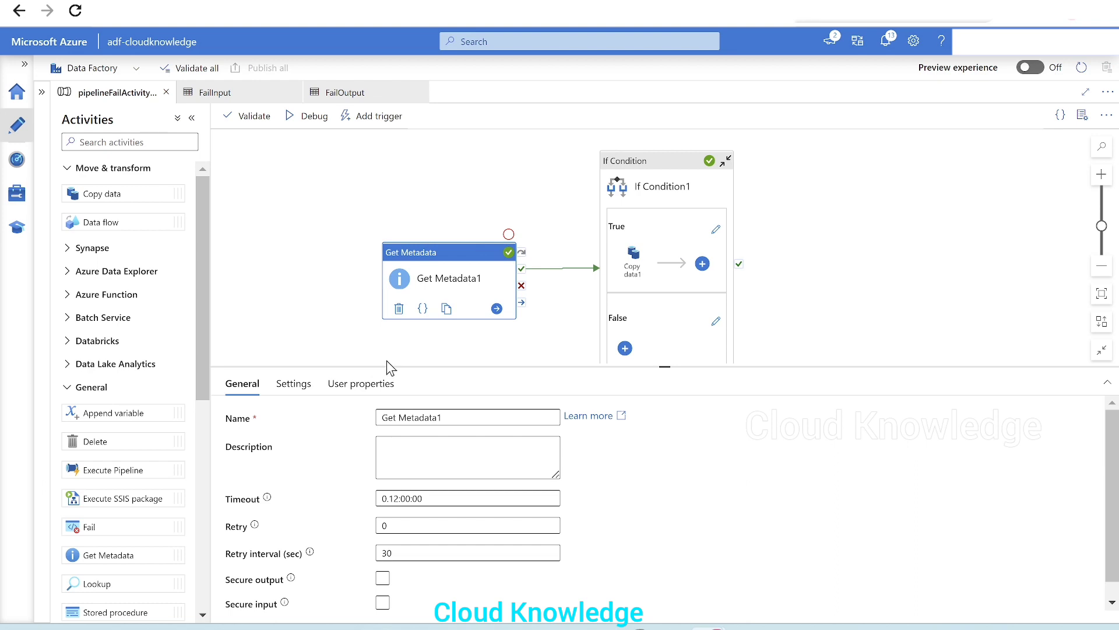
left_click(294, 384)
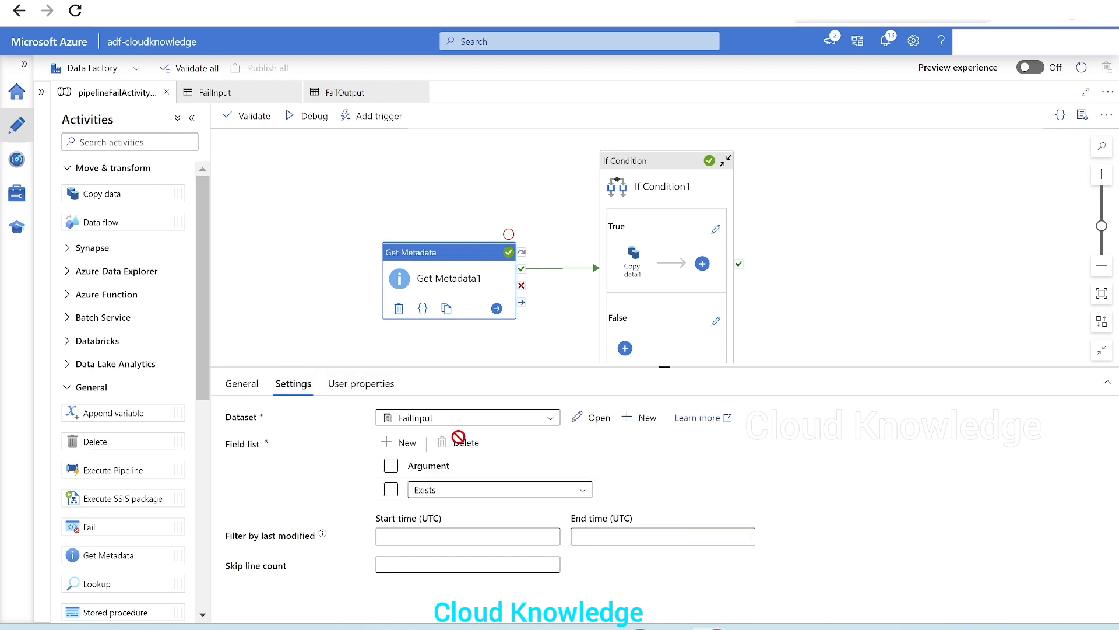
left_click(597, 424)
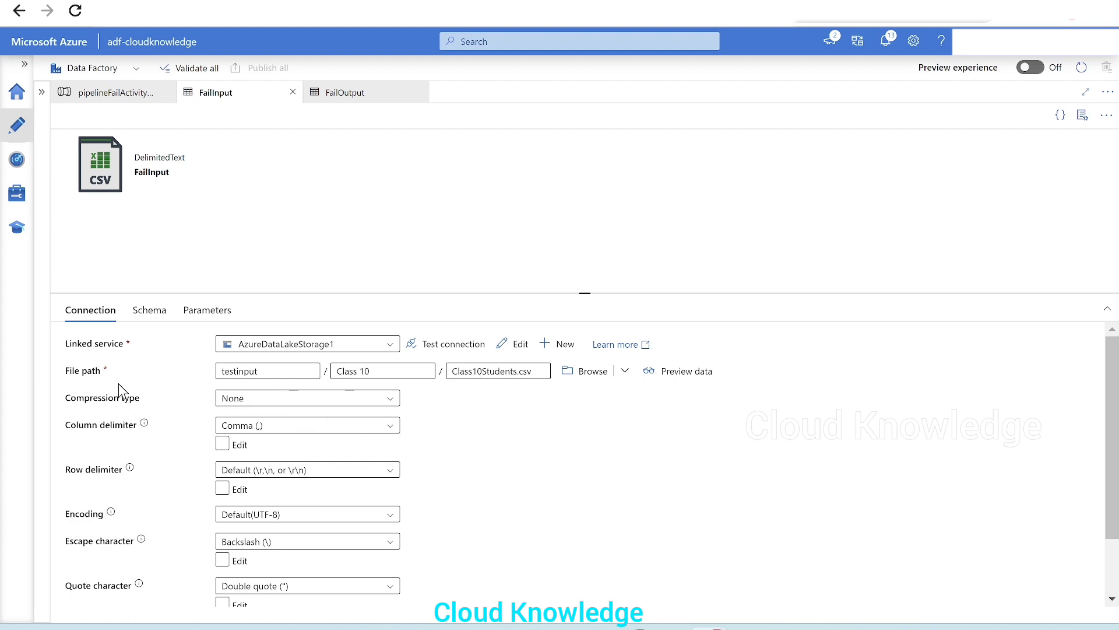
left_click_drag(538, 372, 409, 379)
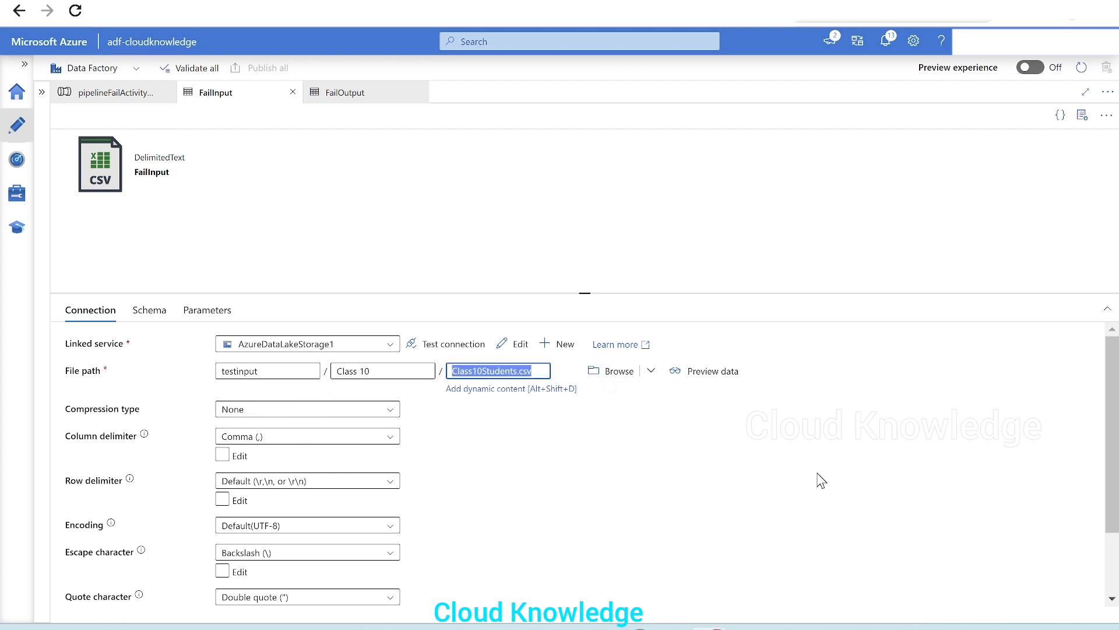
type("xv")
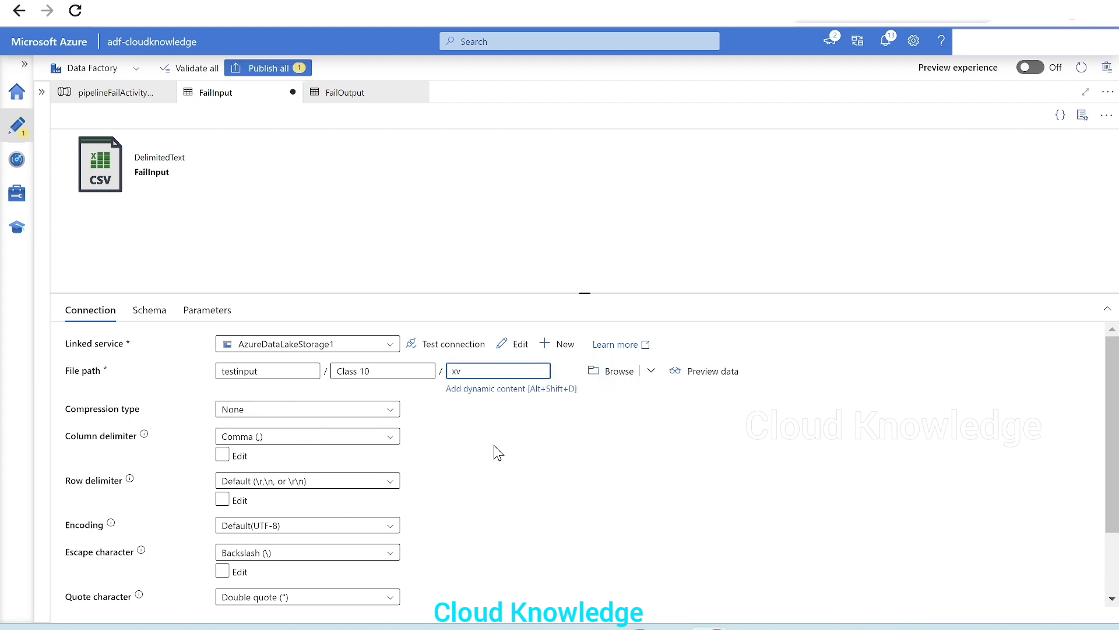
left_click_drag(397, 371, 261, 383)
type("cxzczc")
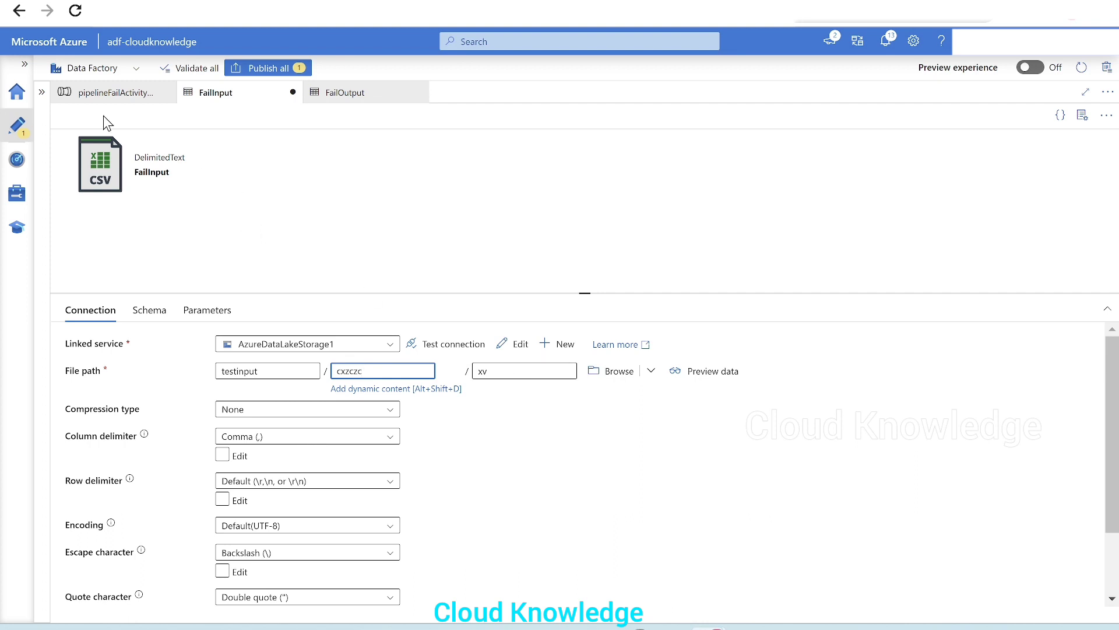
Debug the pipeline and inspect Get Metadata1's output for the exists value
left_click(111, 93)
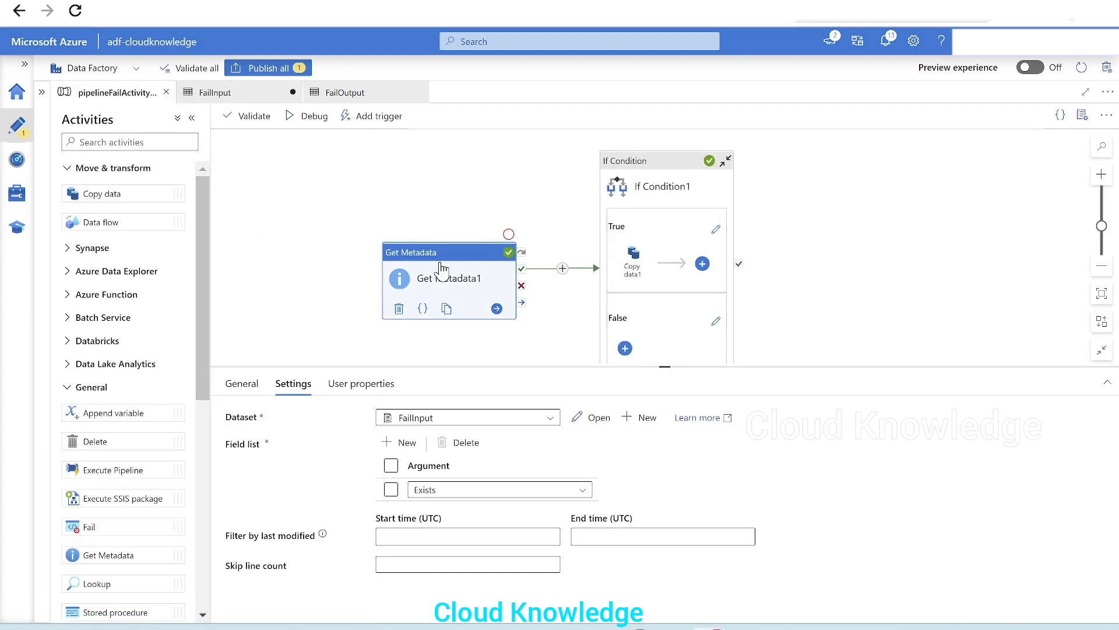
left_click(305, 118)
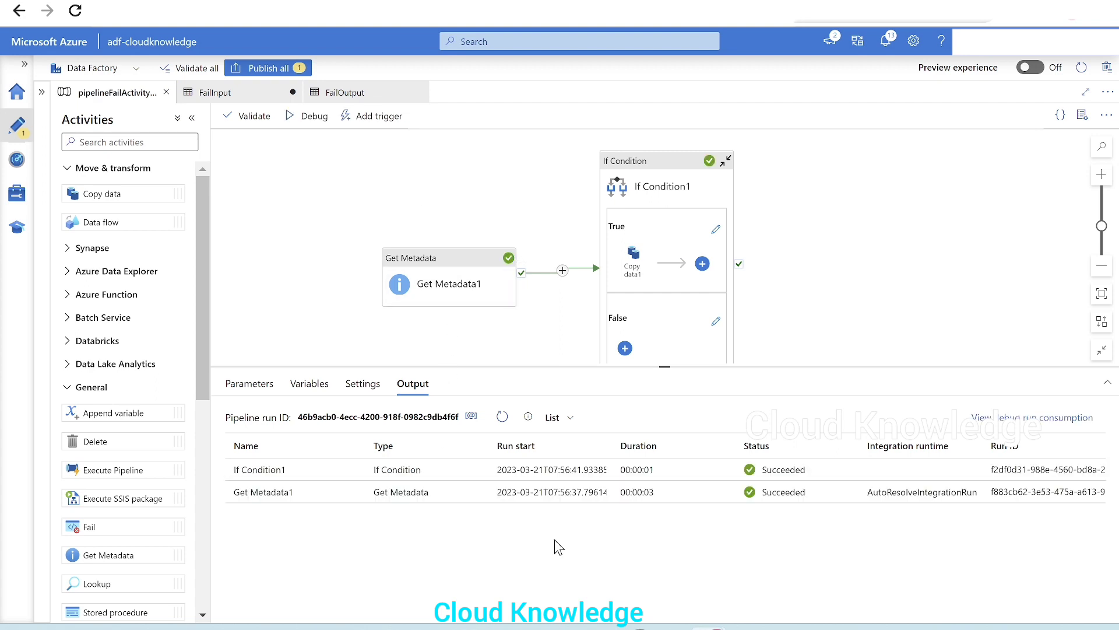
left_click(354, 493)
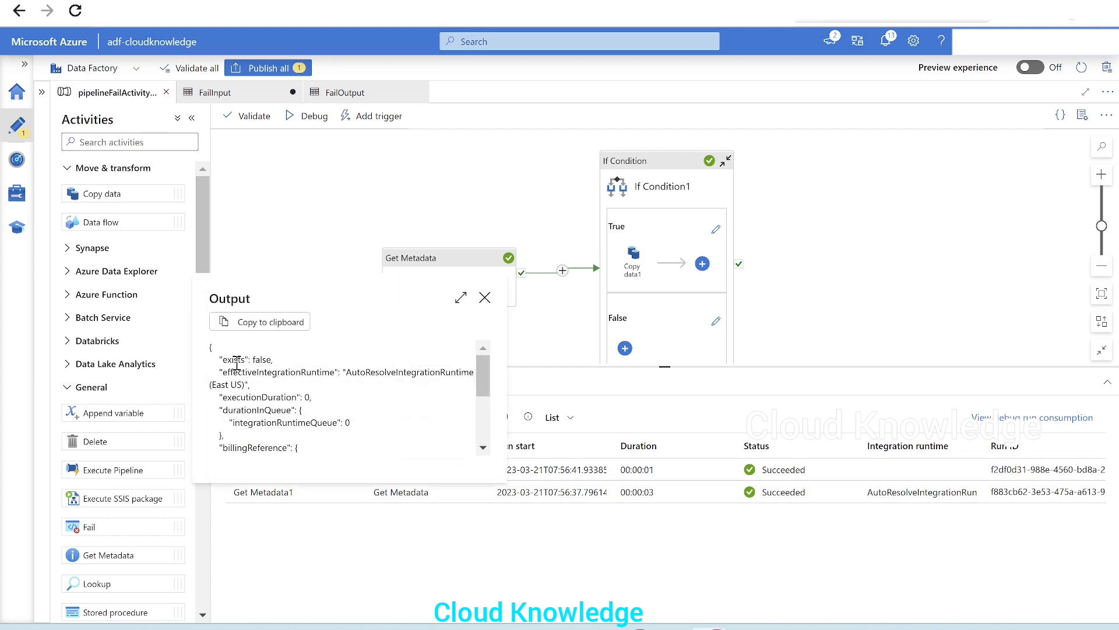
left_click_drag(222, 359, 274, 357)
left_click(485, 299)
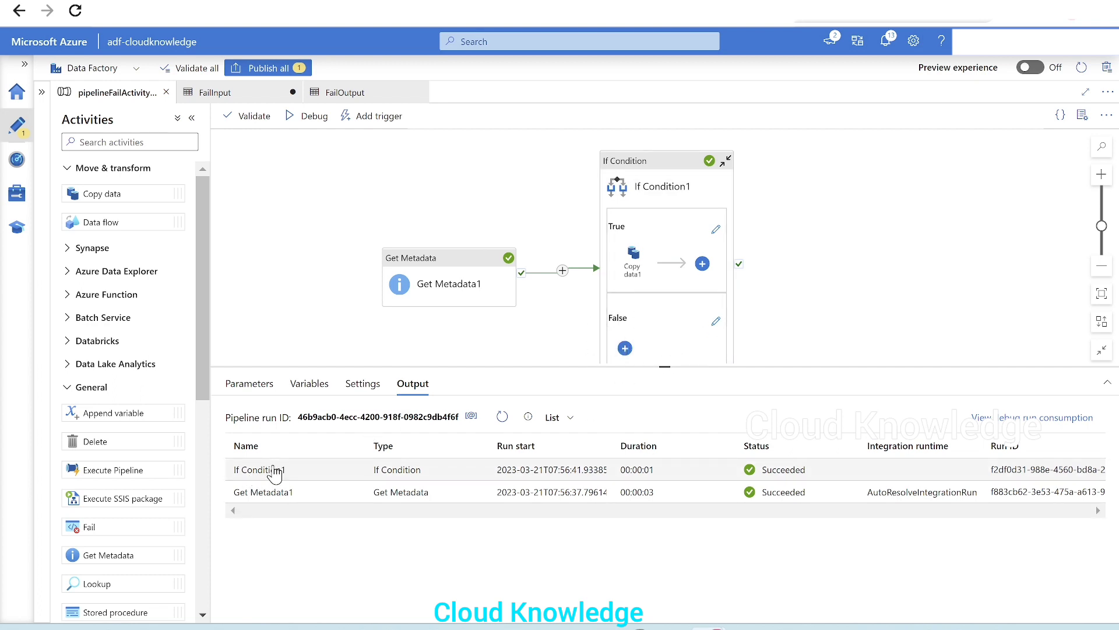
Start a Trigger now run of the pipeline and confirm it
left_click(367, 121)
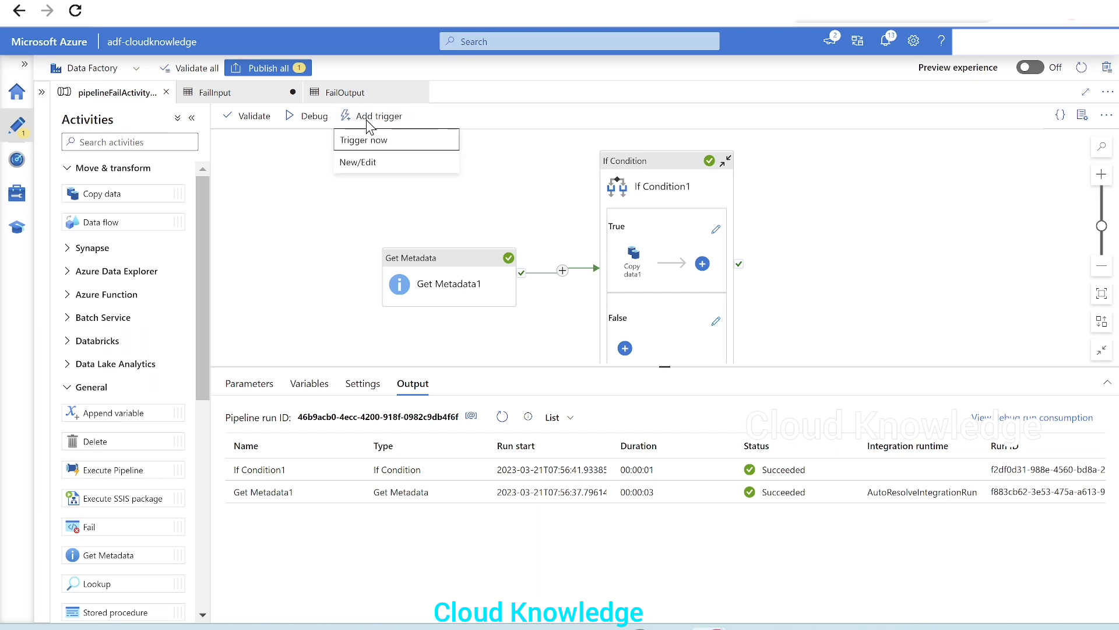
left_click(362, 140)
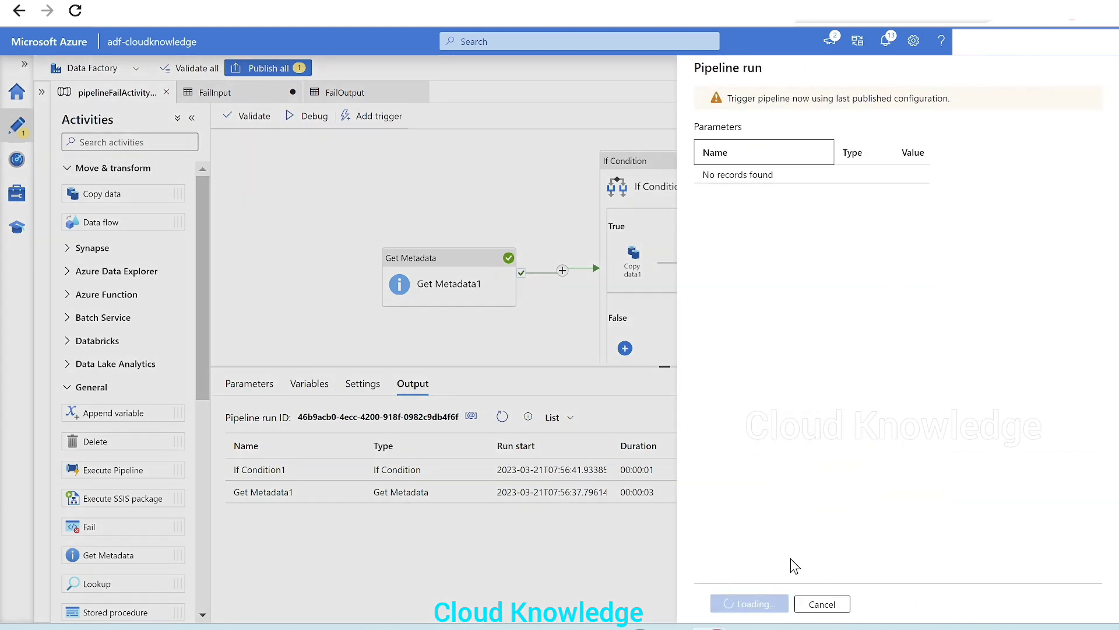
left_click(752, 603)
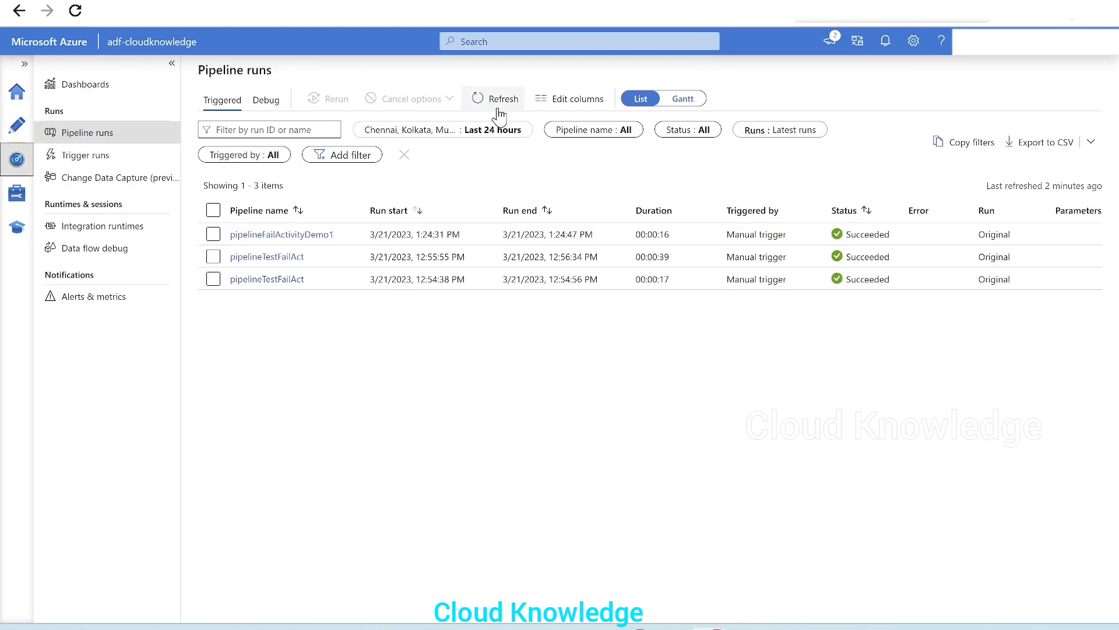
Refresh the Monitor pipeline runs list and check the status of the latest pipelineFailActivityDemo1 run
left_click(497, 102)
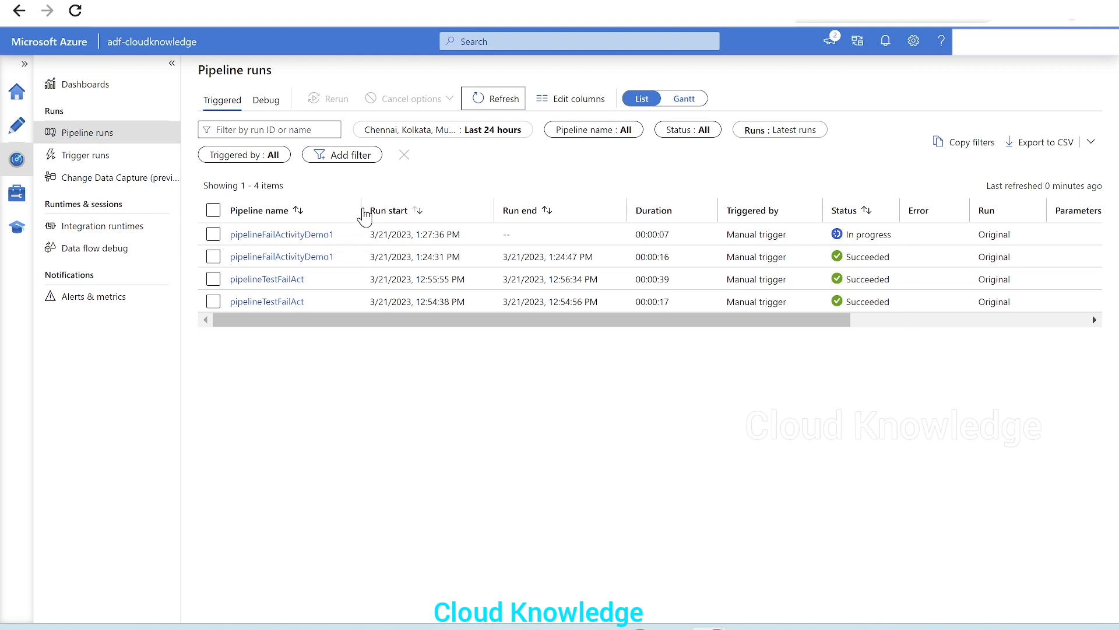
left_click_drag(361, 210, 399, 216)
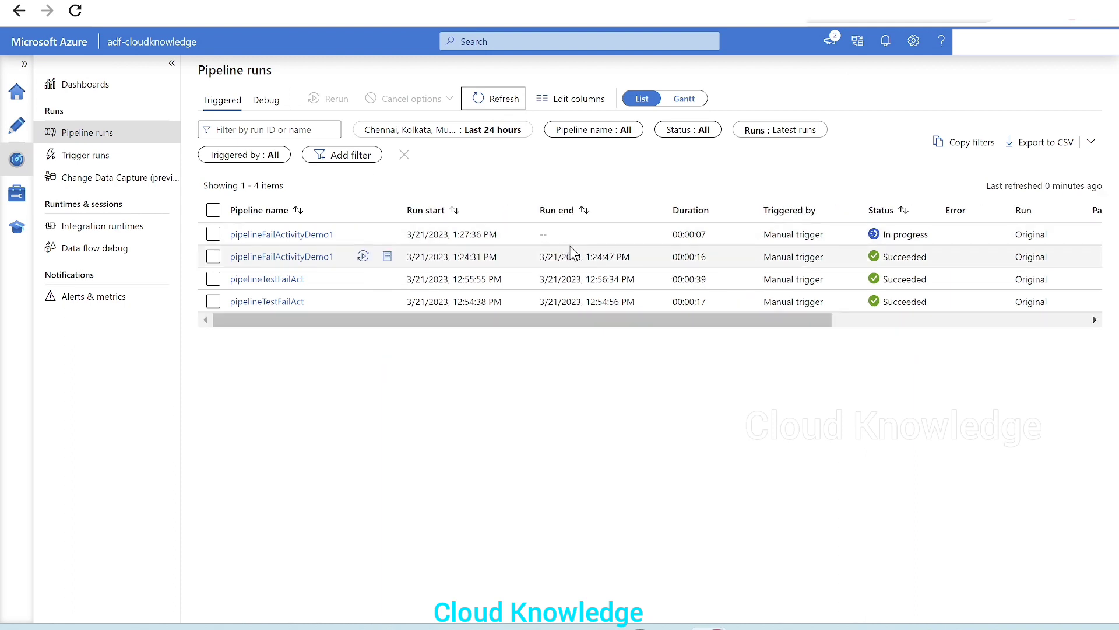
left_click(504, 103)
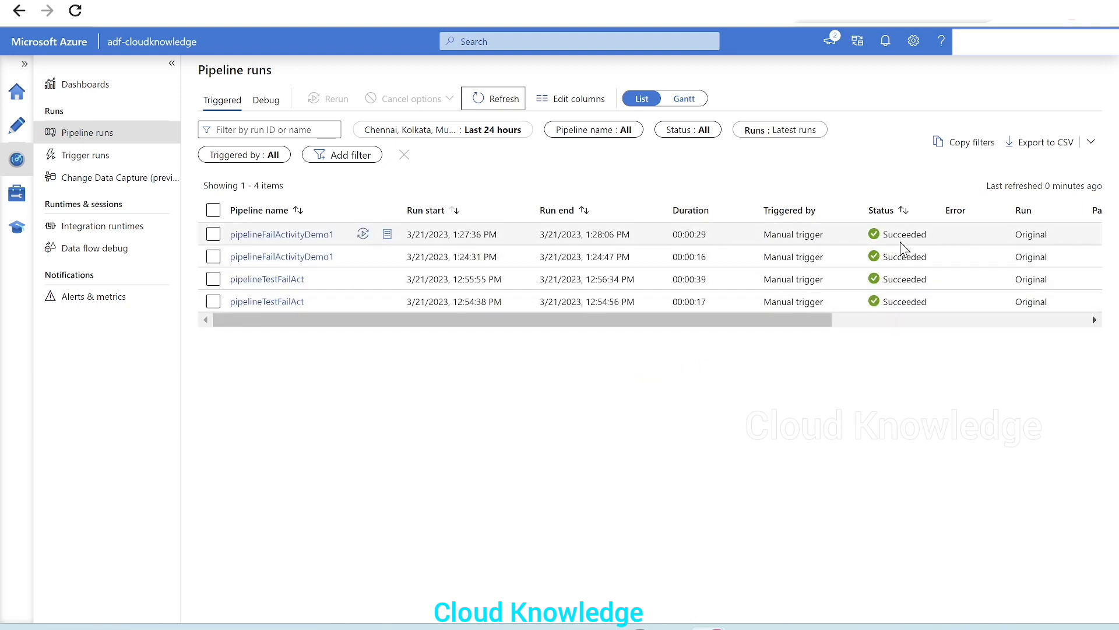
left_click_drag(932, 236, 872, 239)
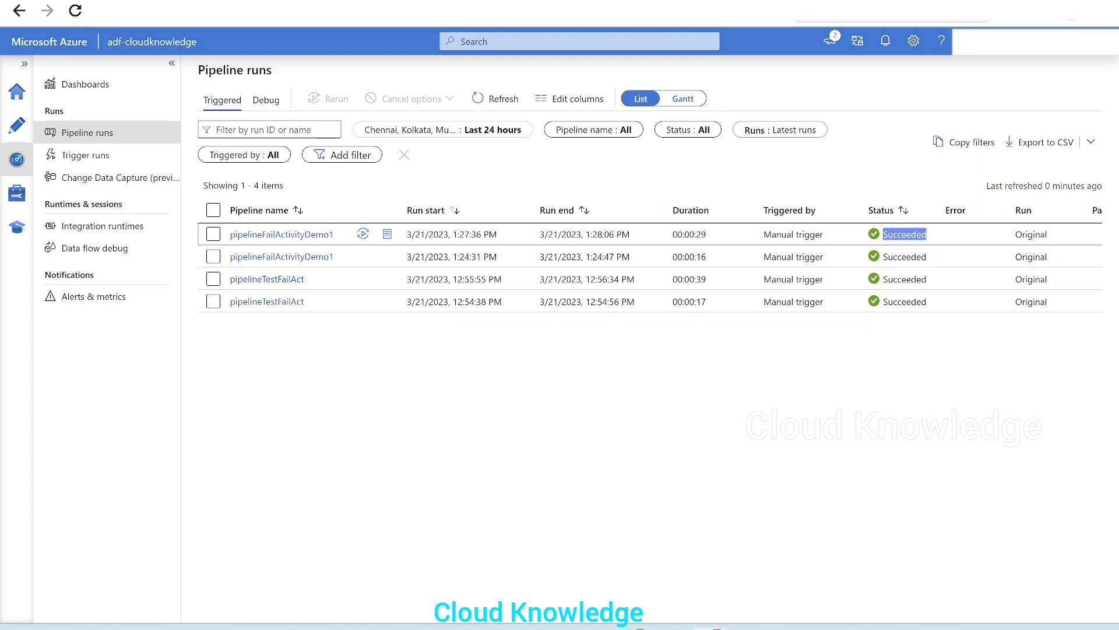
Switch between the authoring canvas and Monitor, comparing Get Metadata1's debug output with the triggered run
left_click(589, 0)
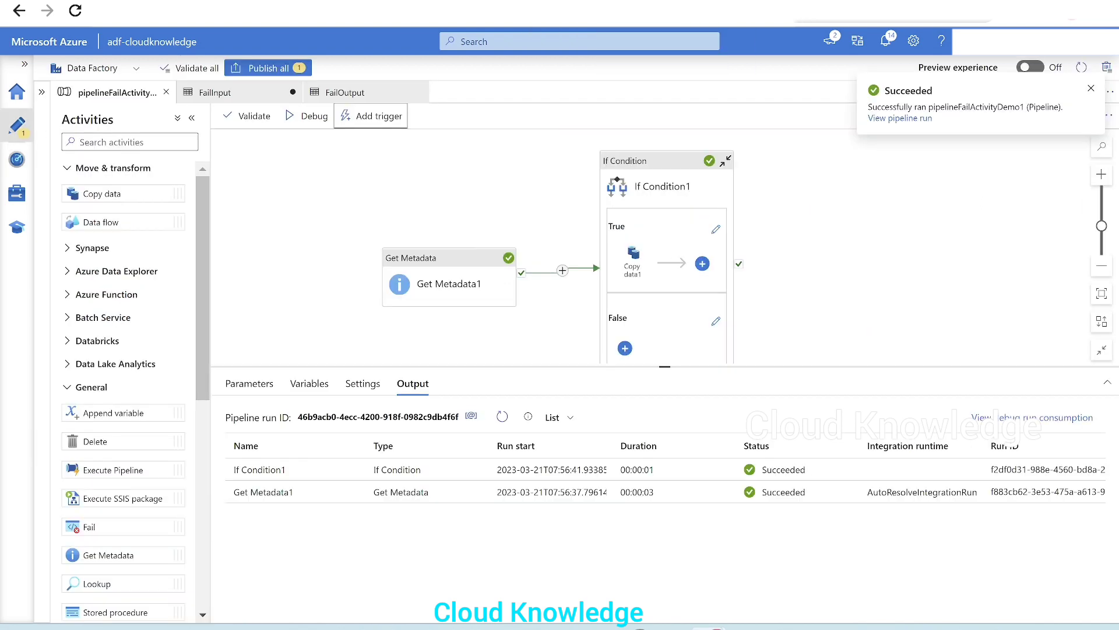
left_click(364, 261)
left_click_drag(365, 261, 367, 233)
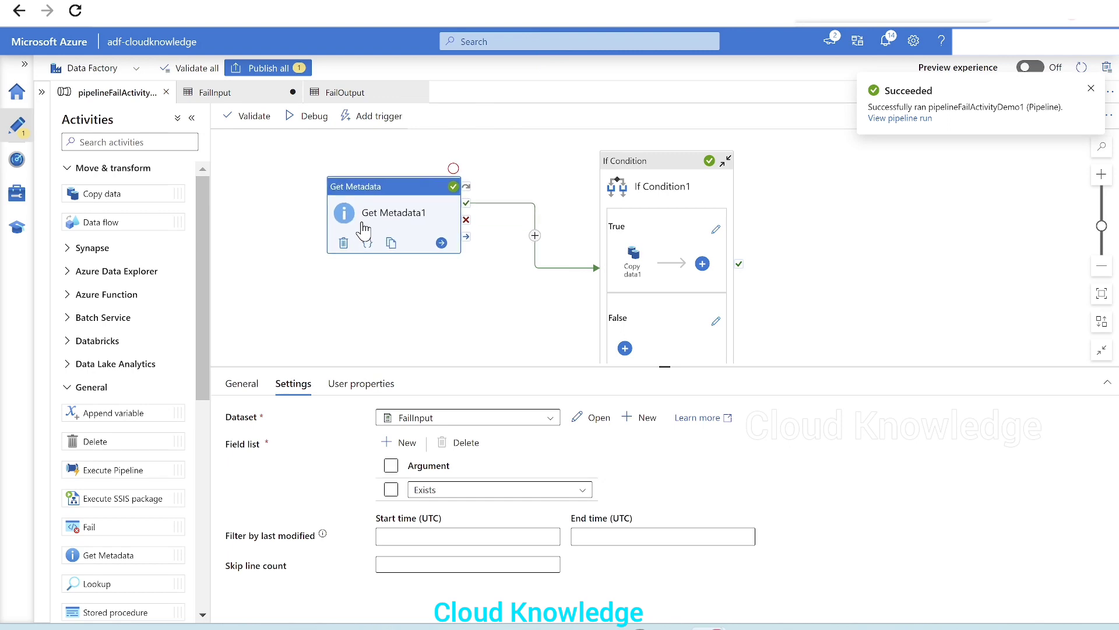
left_click(459, 298)
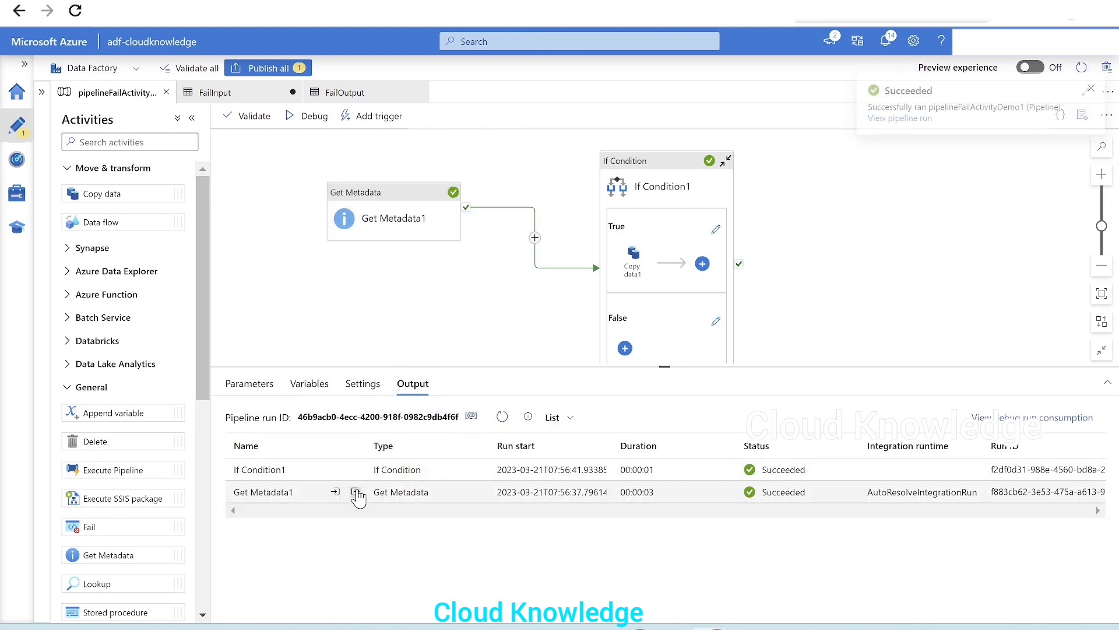
left_click(355, 492)
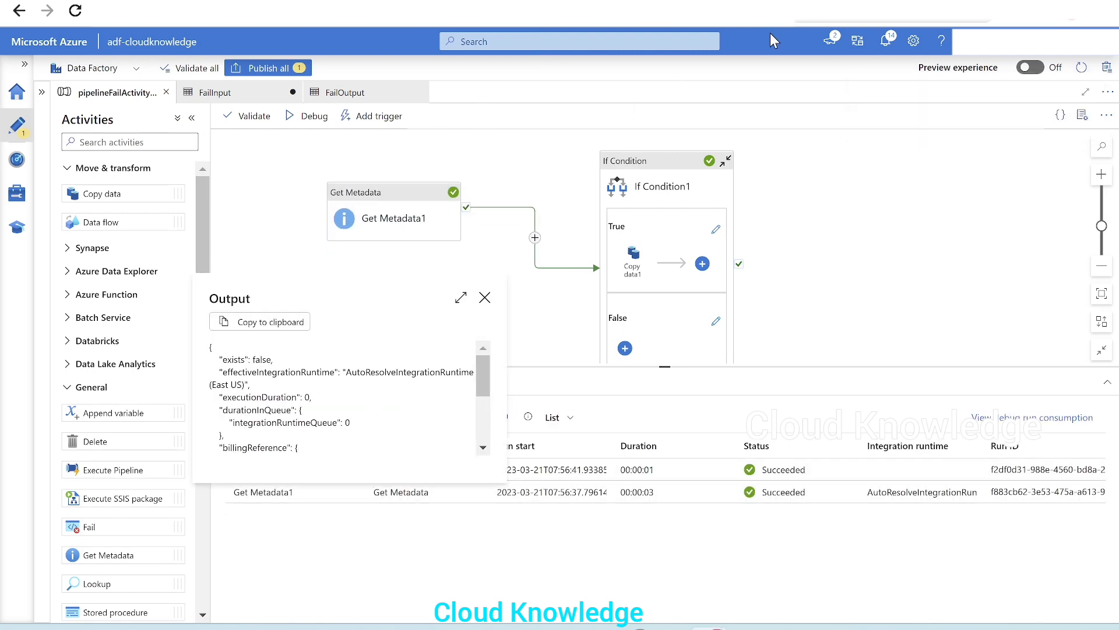
left_click(784, 1)
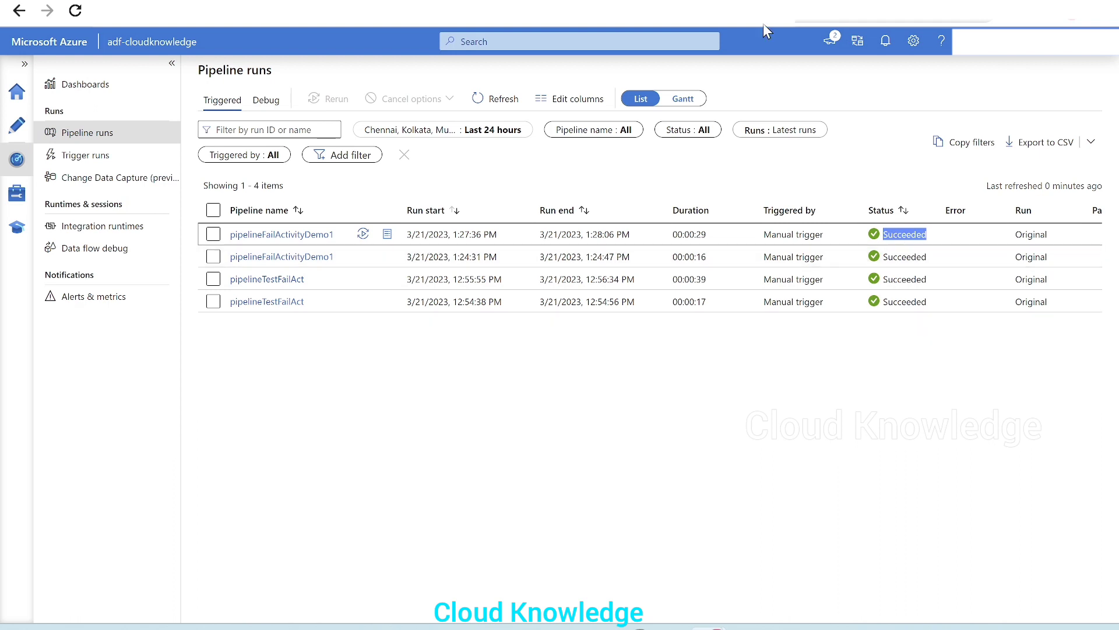
left_click(770, 1)
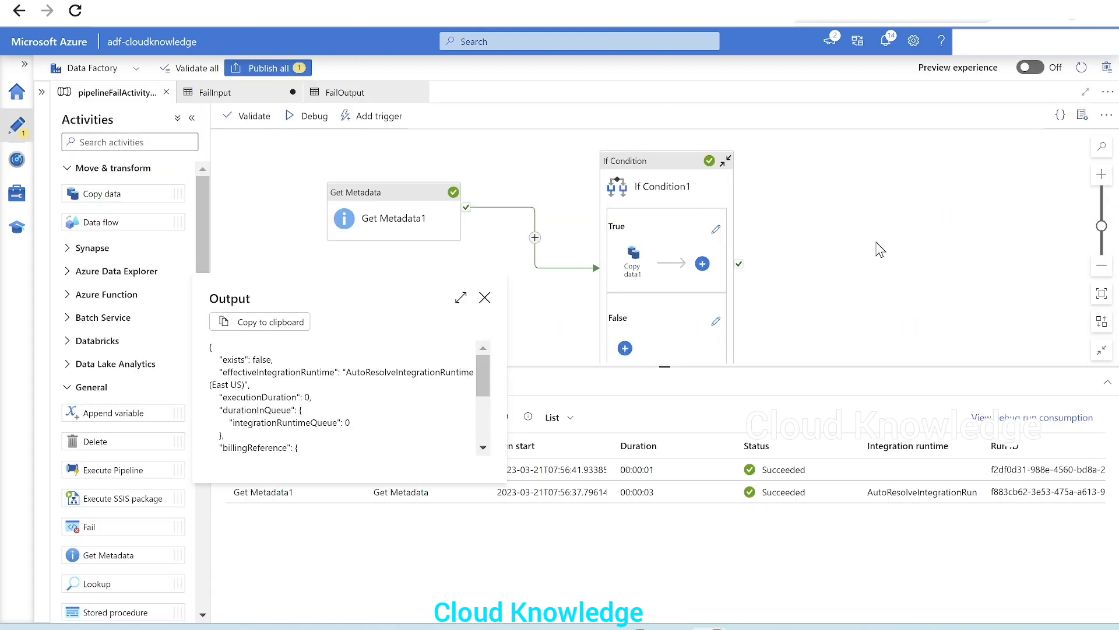
left_click(484, 297)
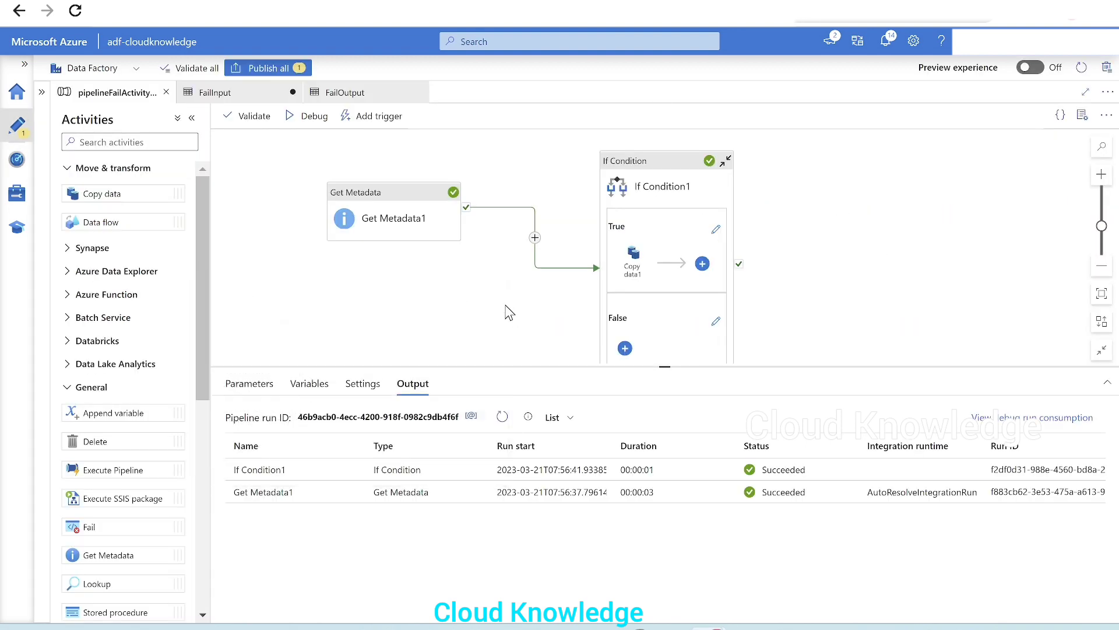
Add a Fail activity inside the If Condition1's False branch
left_click_drag(662, 201, 630, 150)
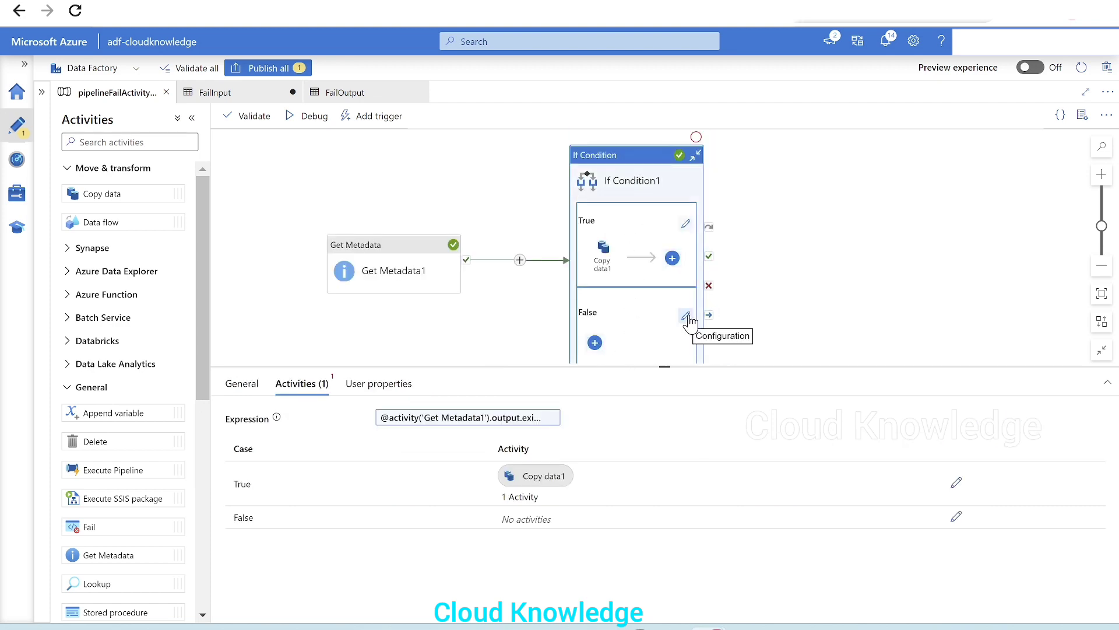
left_click(798, 327)
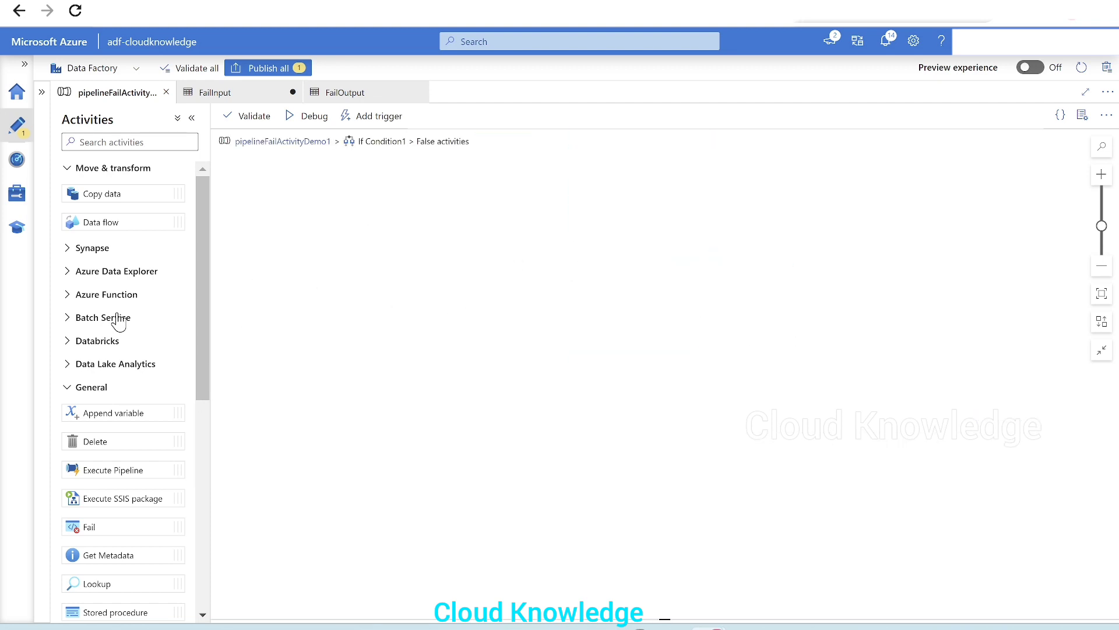
scroll(120, 323, "down", 3)
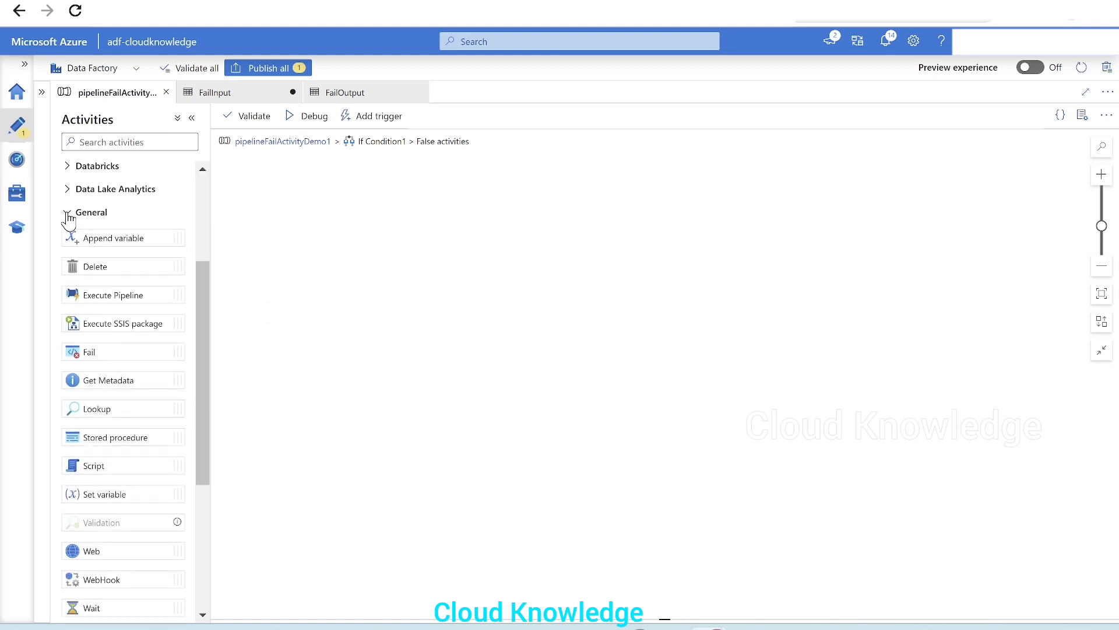
left_click_drag(107, 350, 515, 207)
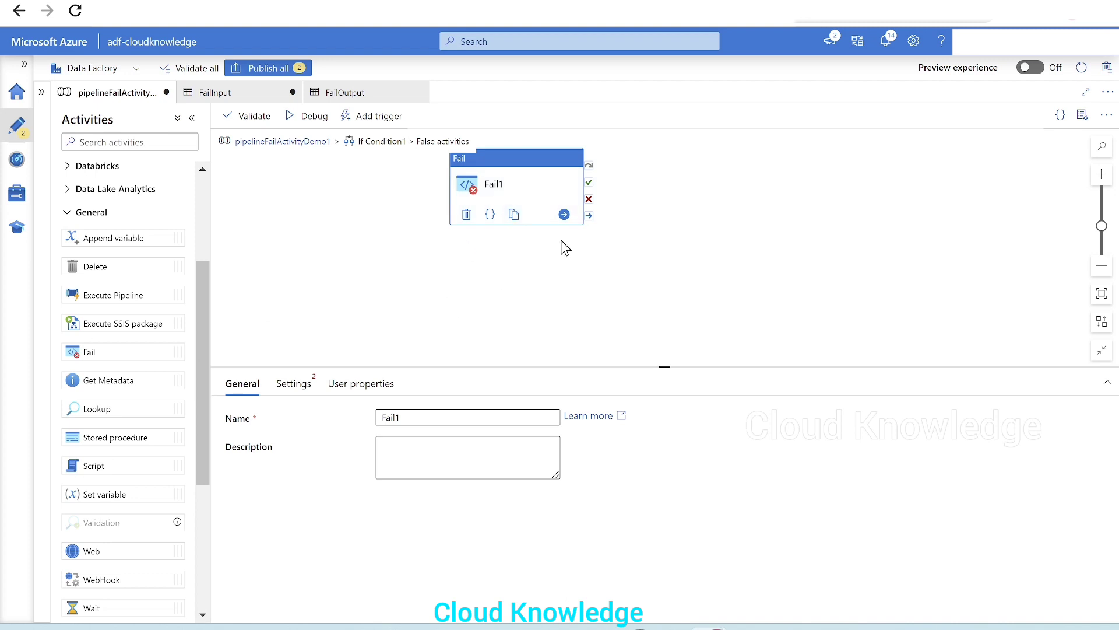
Open Fail1's settings and start a dynamic Fail message using Get Metadata1's exists output
left_click_drag(436, 369, 436, 308)
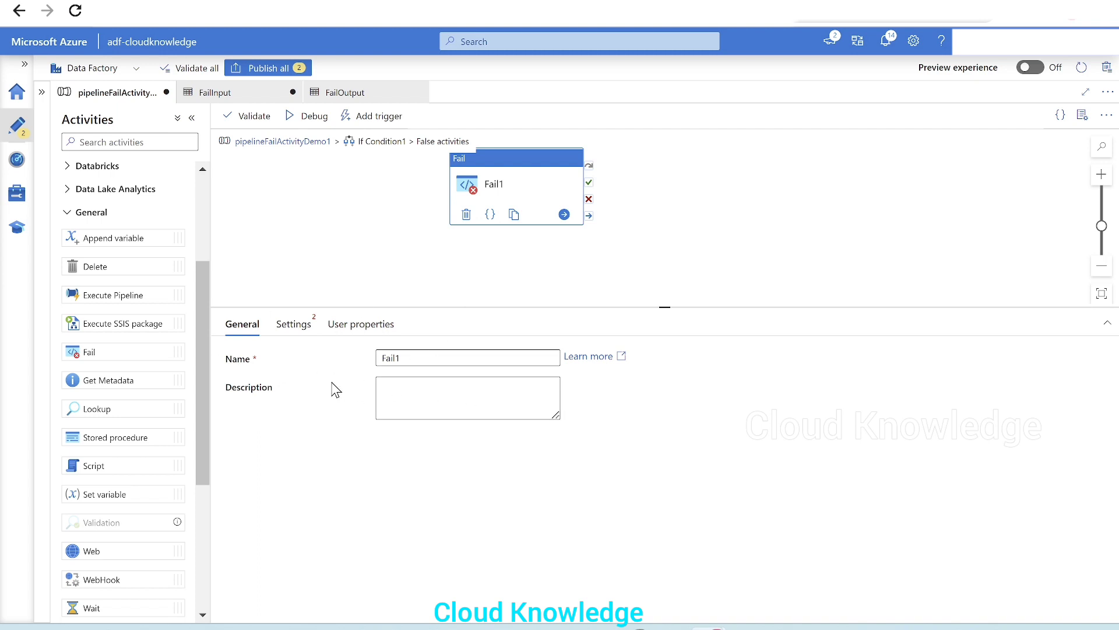
left_click(287, 328)
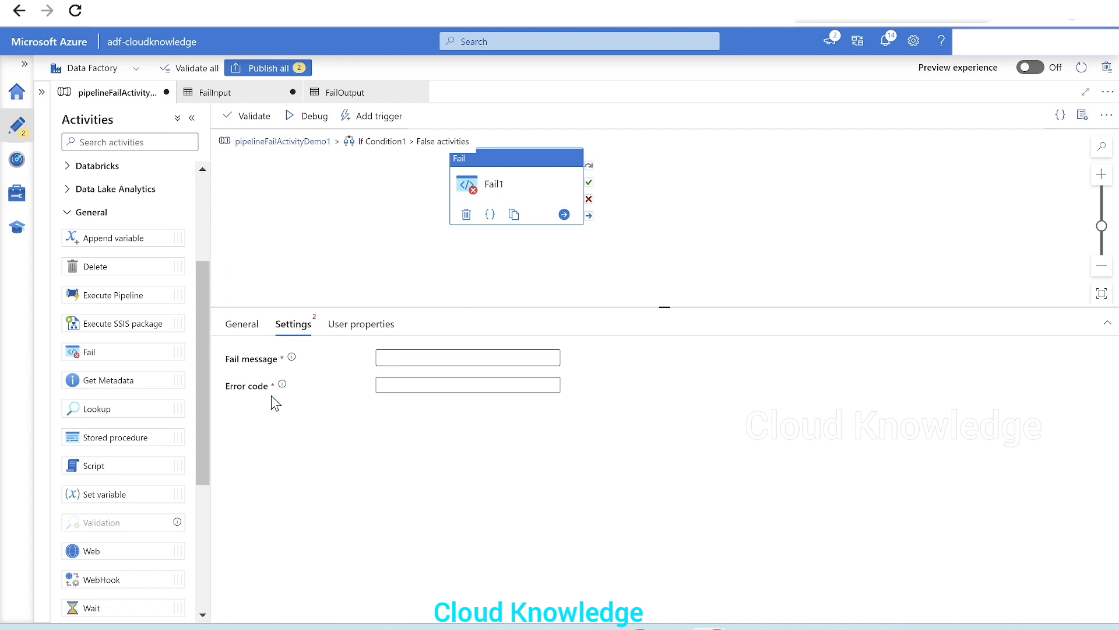
mouse_move(291, 357)
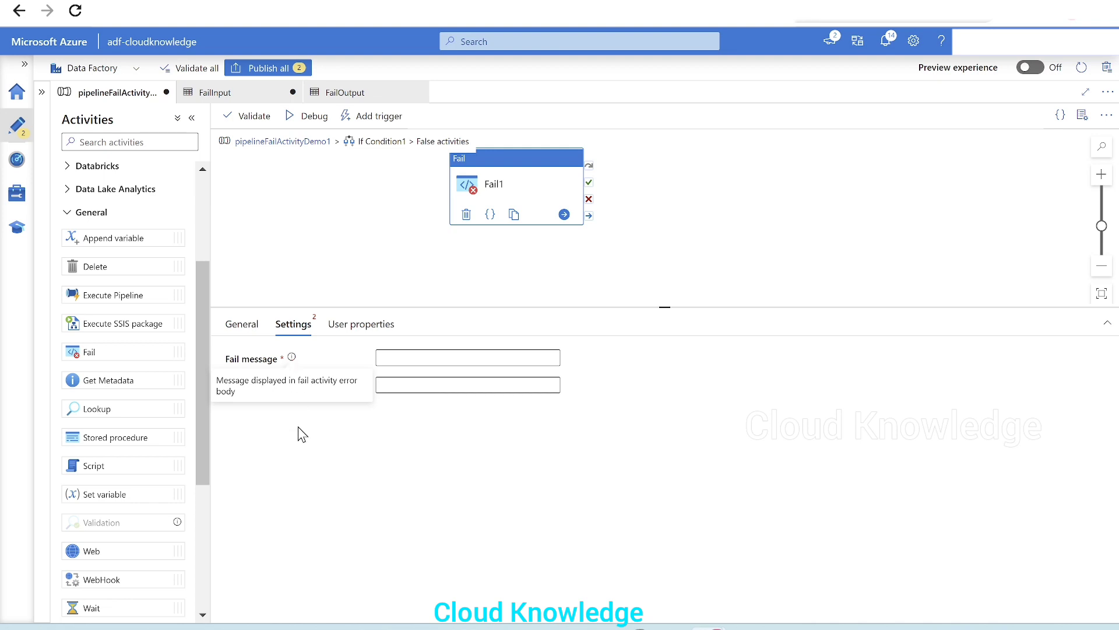
mouse_move(283, 386)
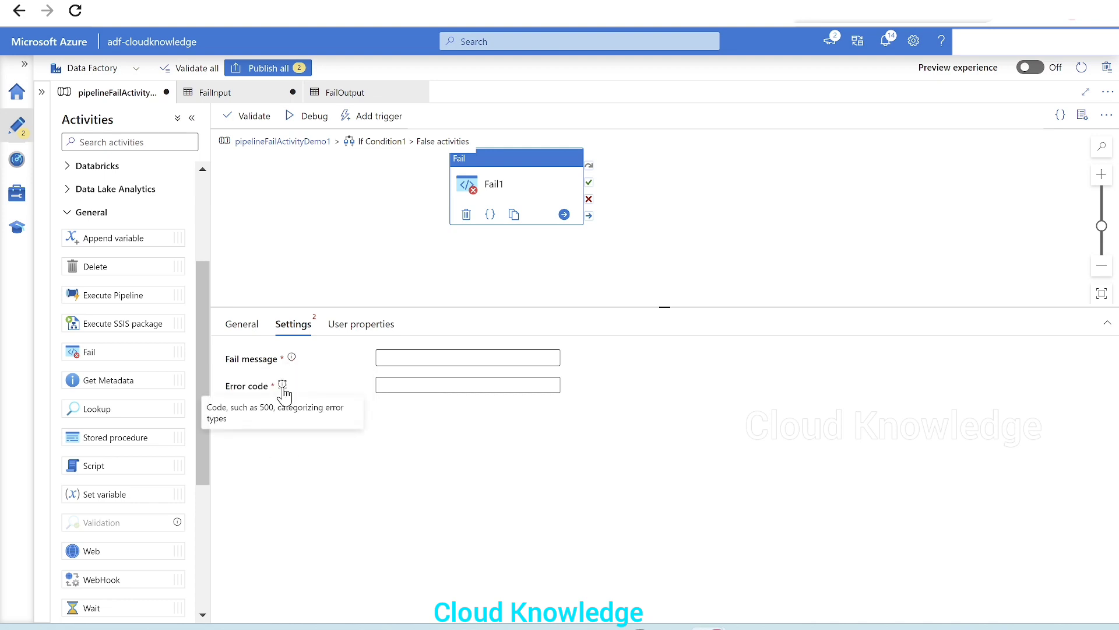
left_click(429, 354)
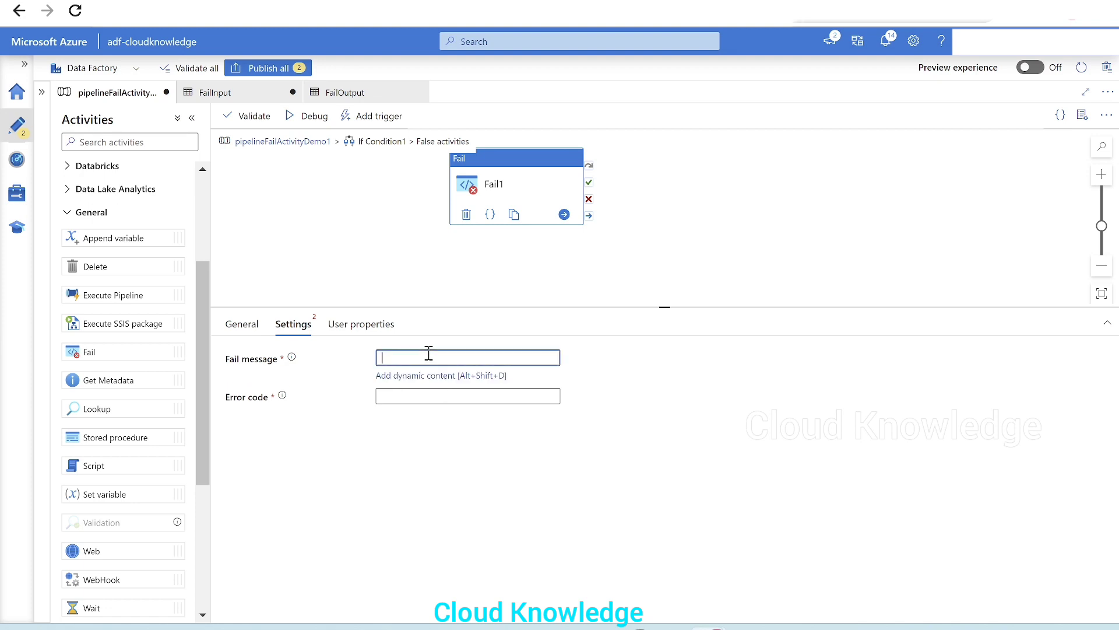
left_click(402, 377)
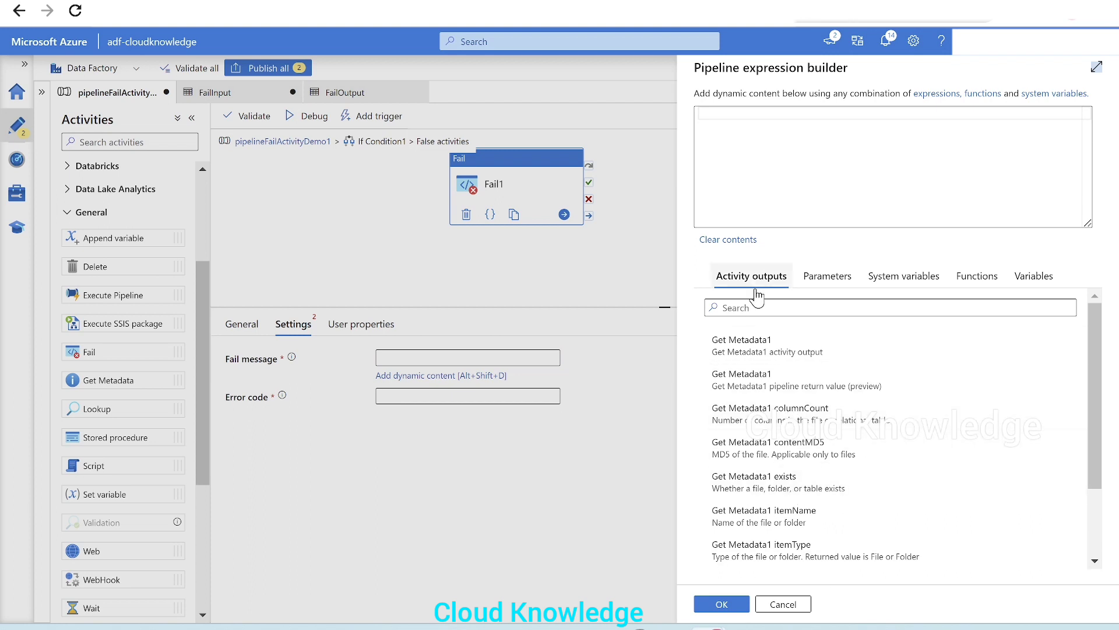
left_click(795, 494)
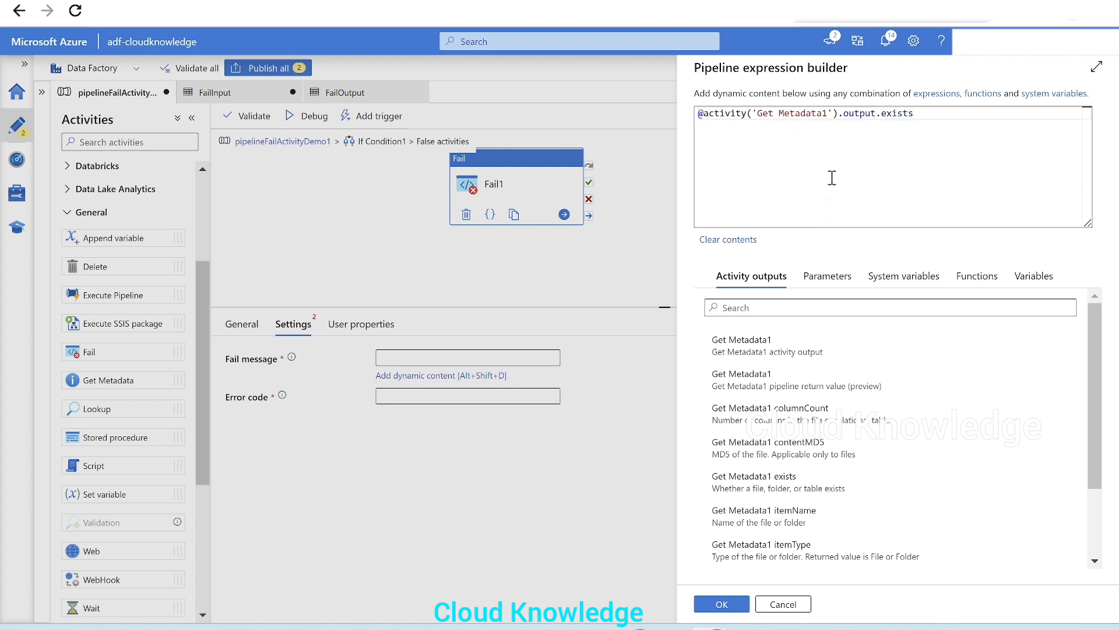
Wrap the expression in concat, adding the text 'File at Source is Not Present' as a second argument
left_click(928, 118)
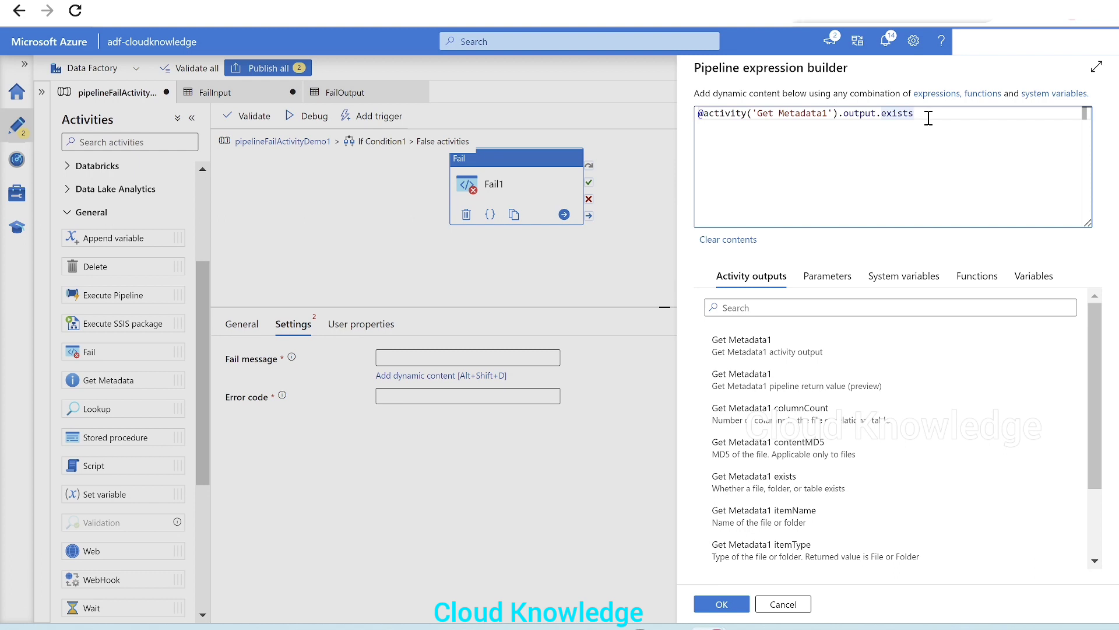
left_click(981, 277)
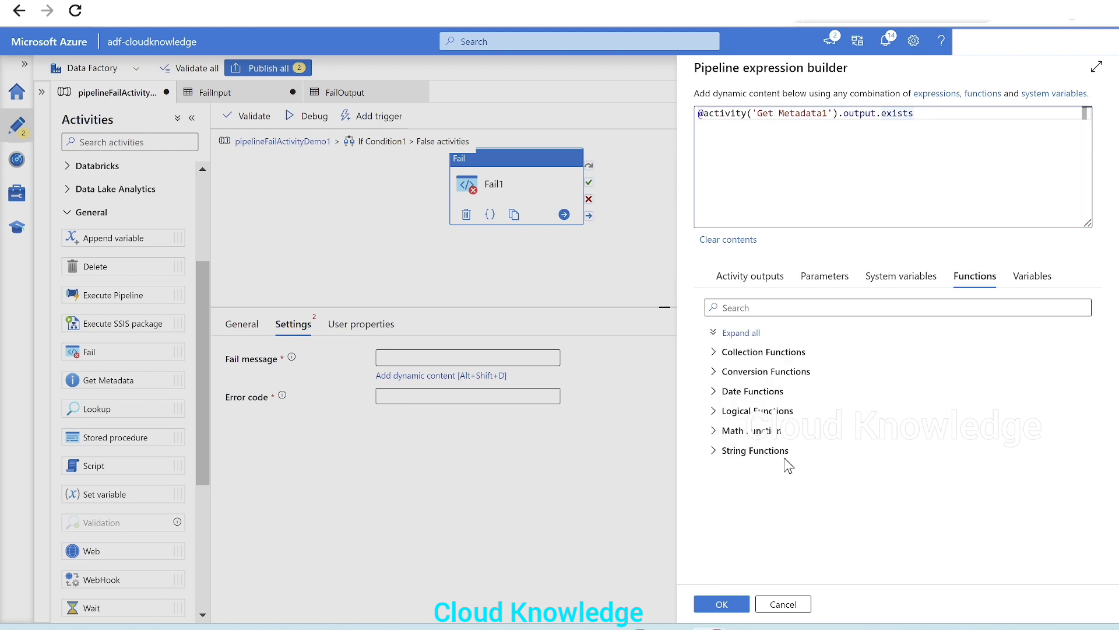
left_click(762, 458)
scroll(855, 452, "down", 2)
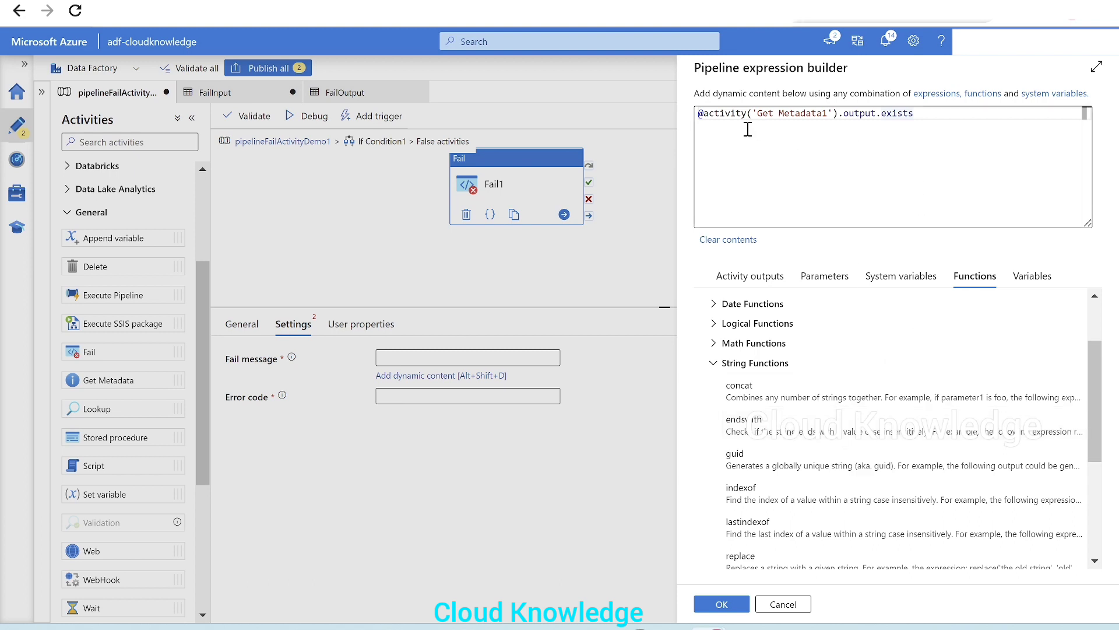
left_click(705, 114)
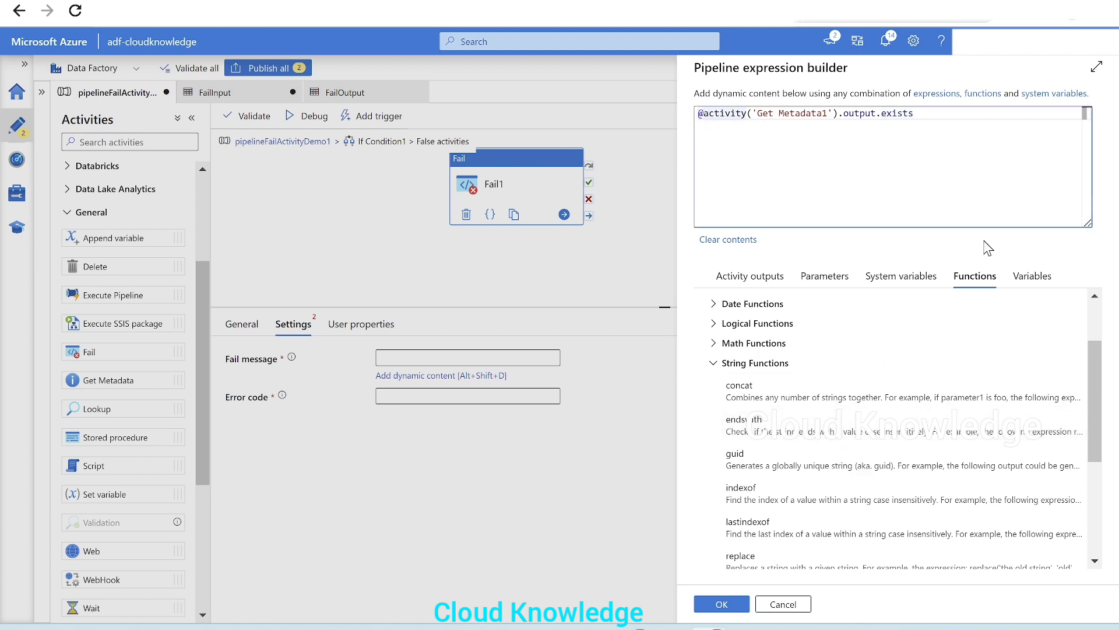
type("concat")
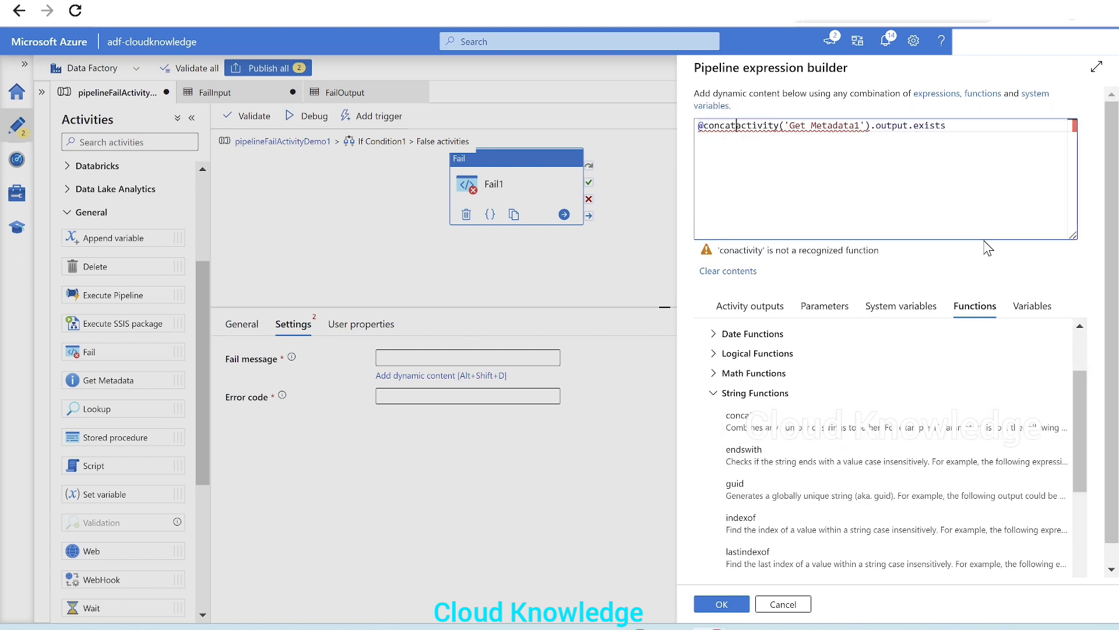
type("(")
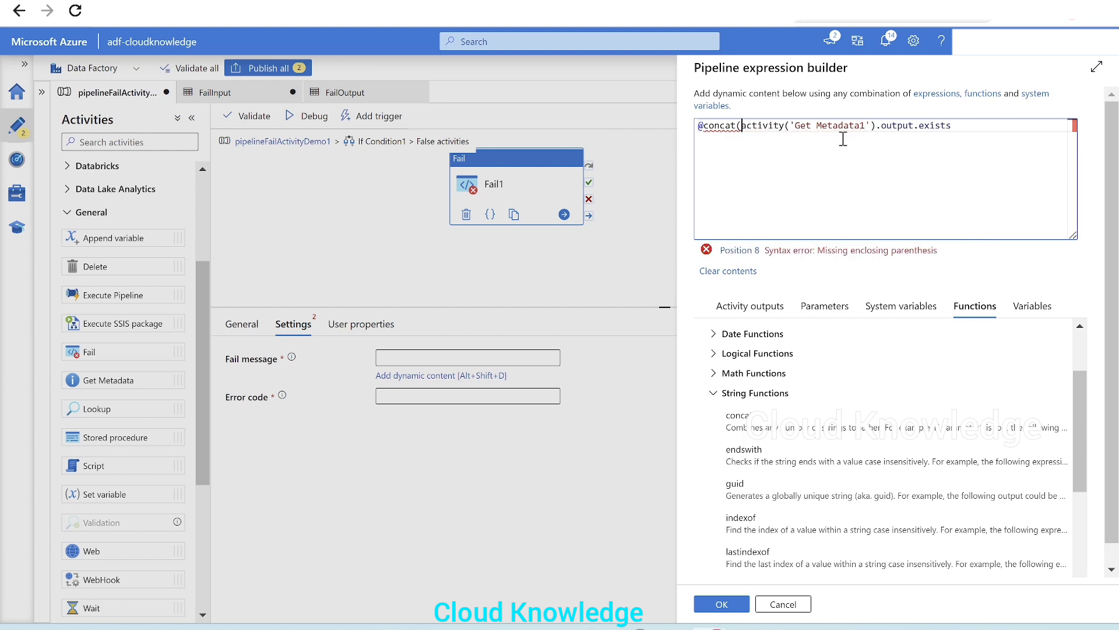
left_click(956, 127)
type(",")
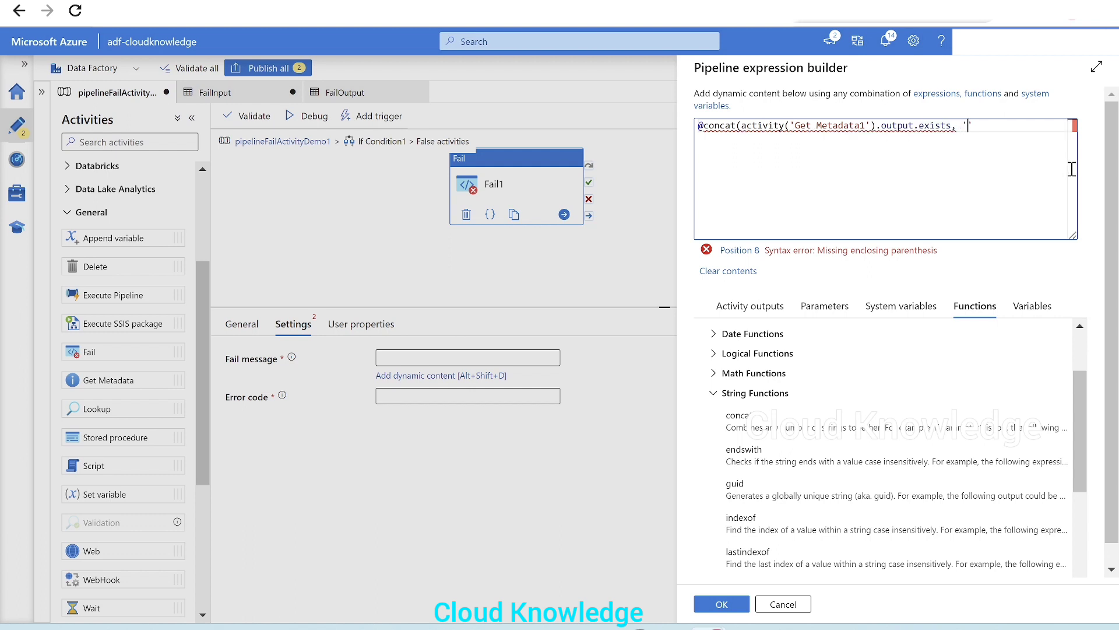
type("'File at Soyrce")
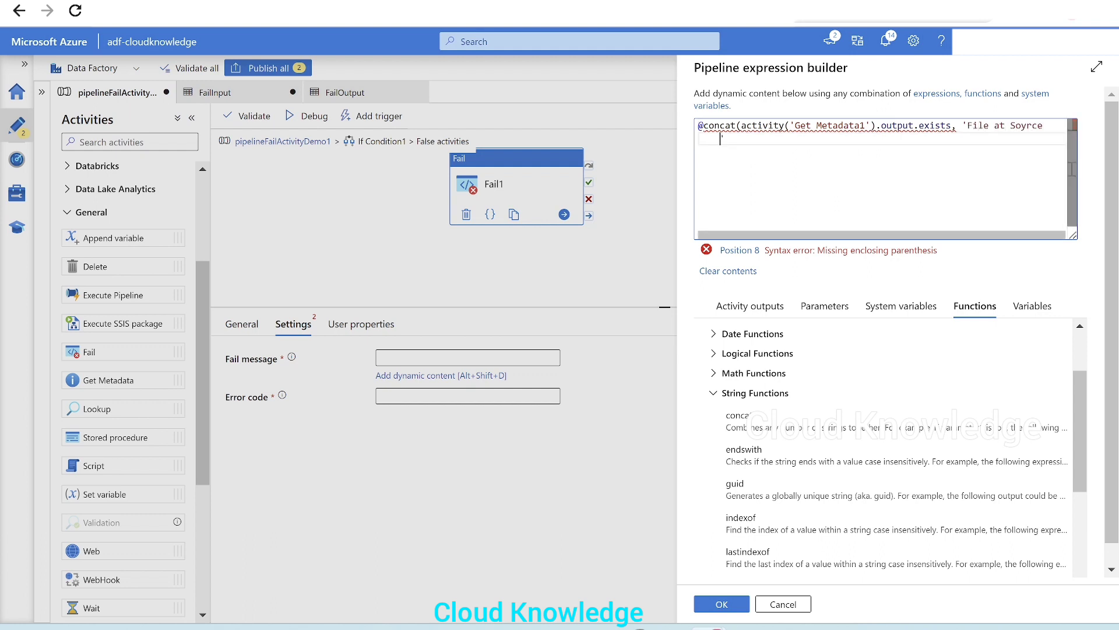
key("BackSpace")
key("BackSpace")
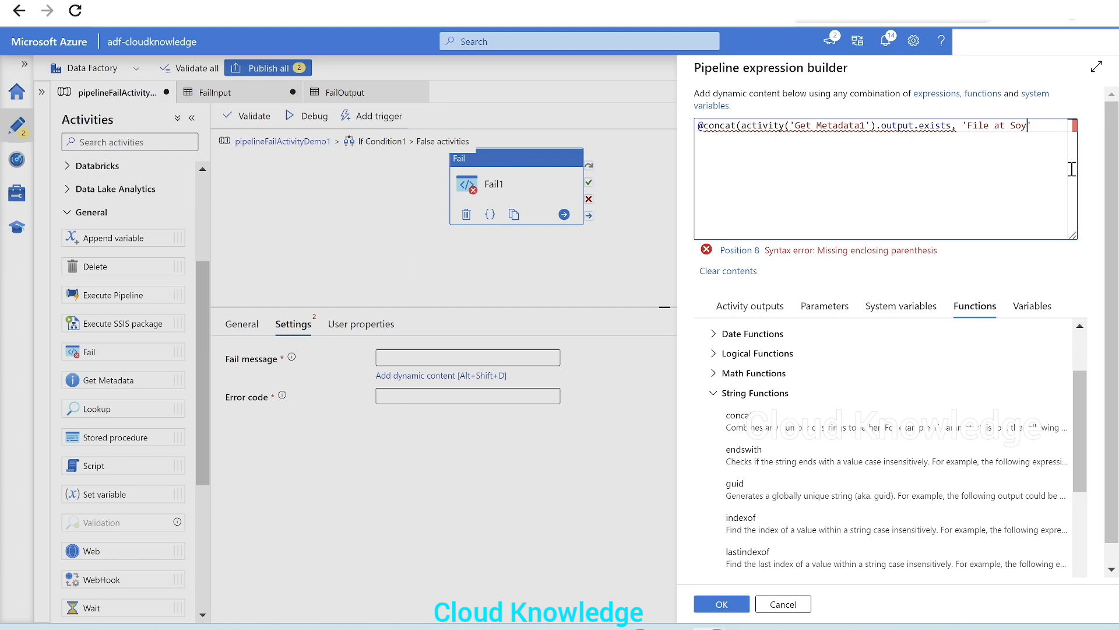
type("ce is Not Present")
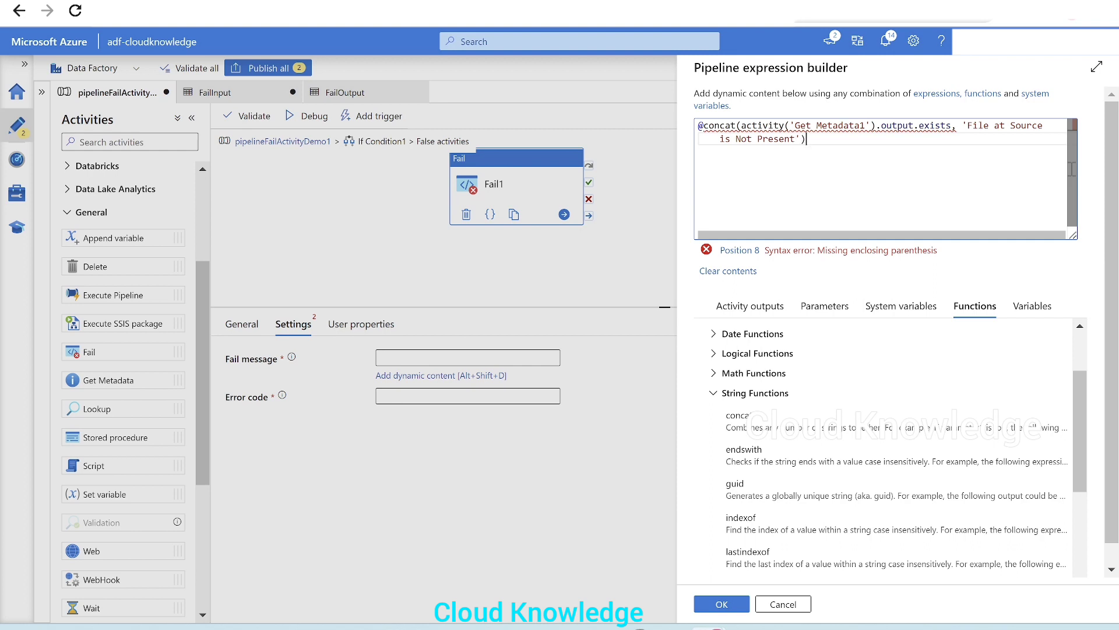
Wrap Get Metadata1's exists output in a string() conversion inside the concat
mouse_move(836, 115)
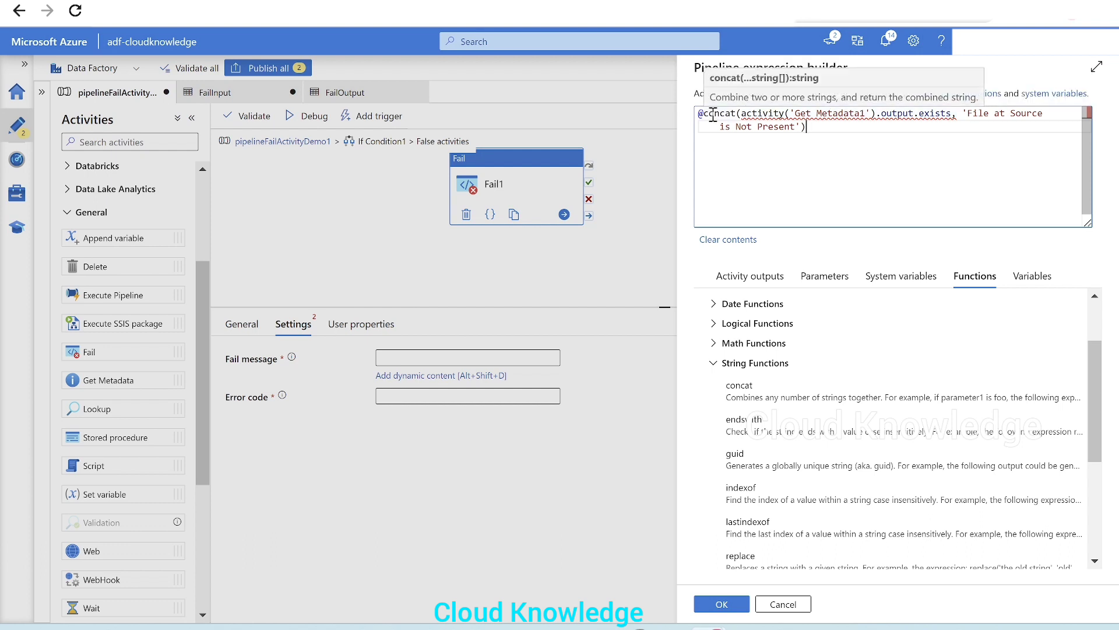
left_click(743, 112)
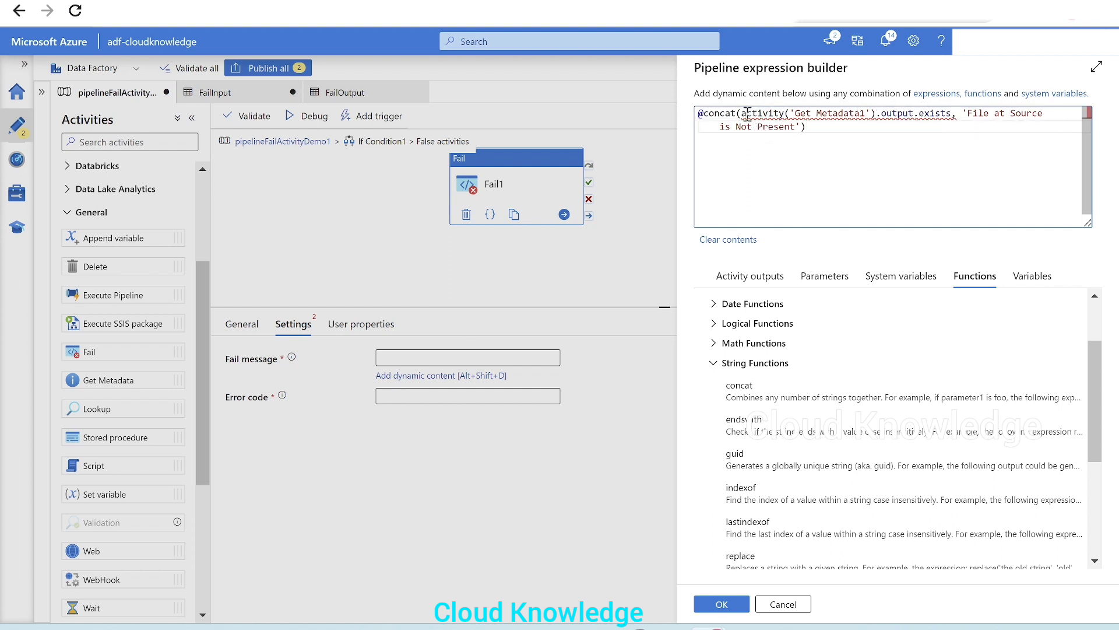
left_click(716, 366)
left_click(756, 373)
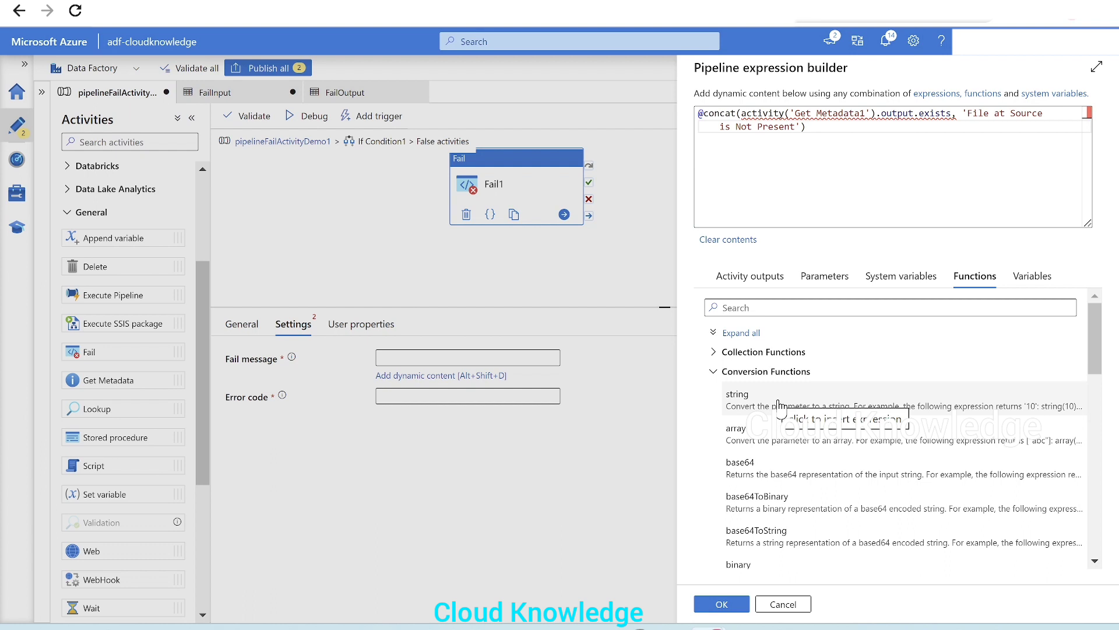
left_click(742, 112)
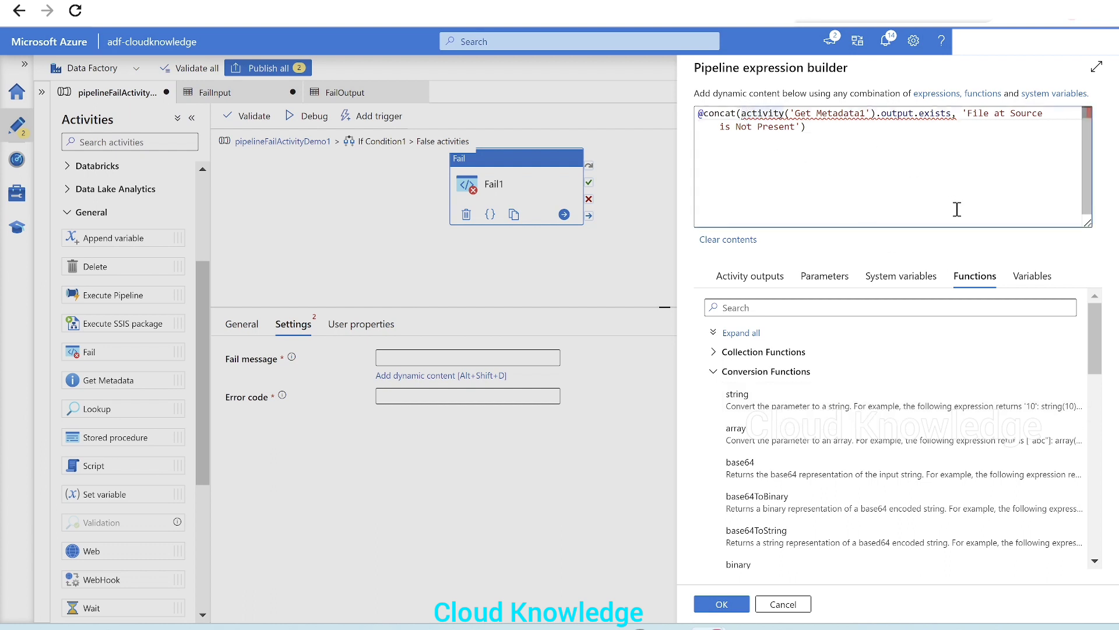
type("string")
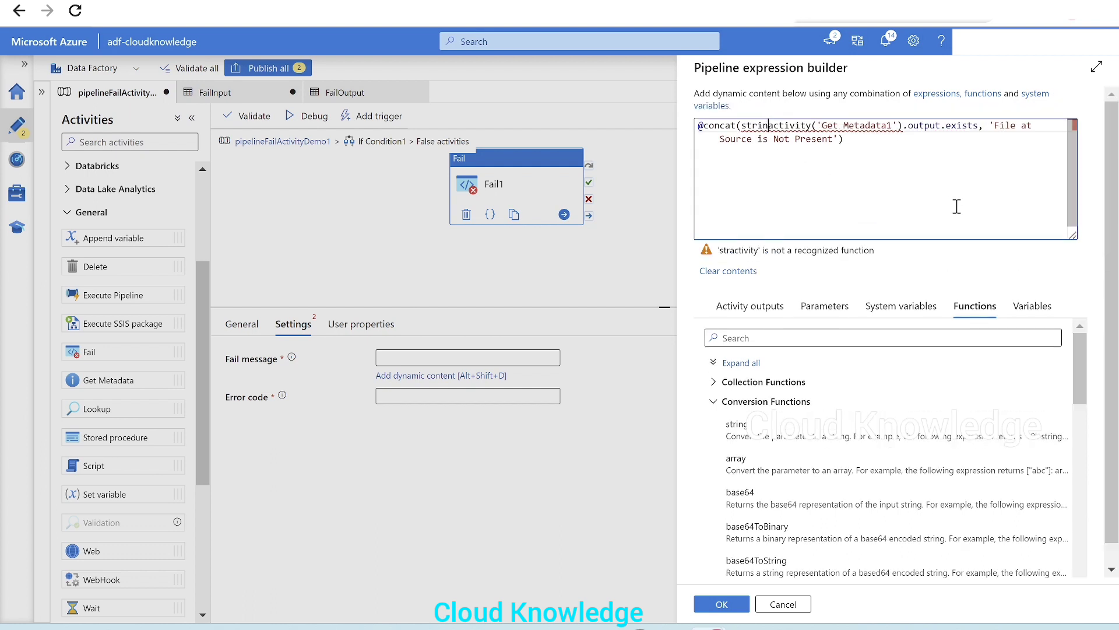
type("(")
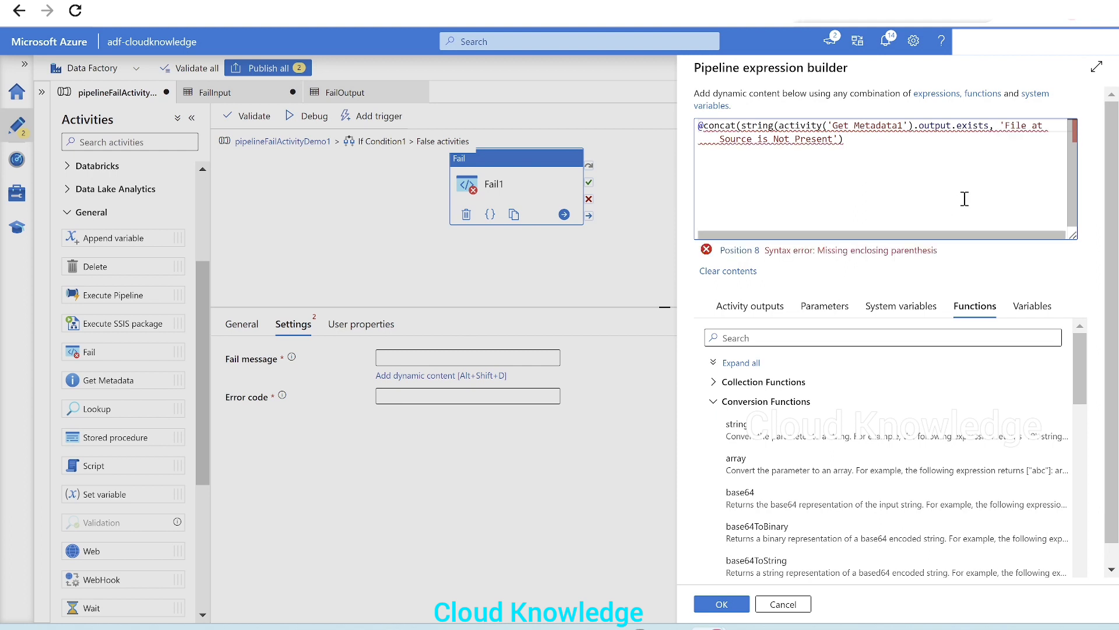
left_click(991, 126)
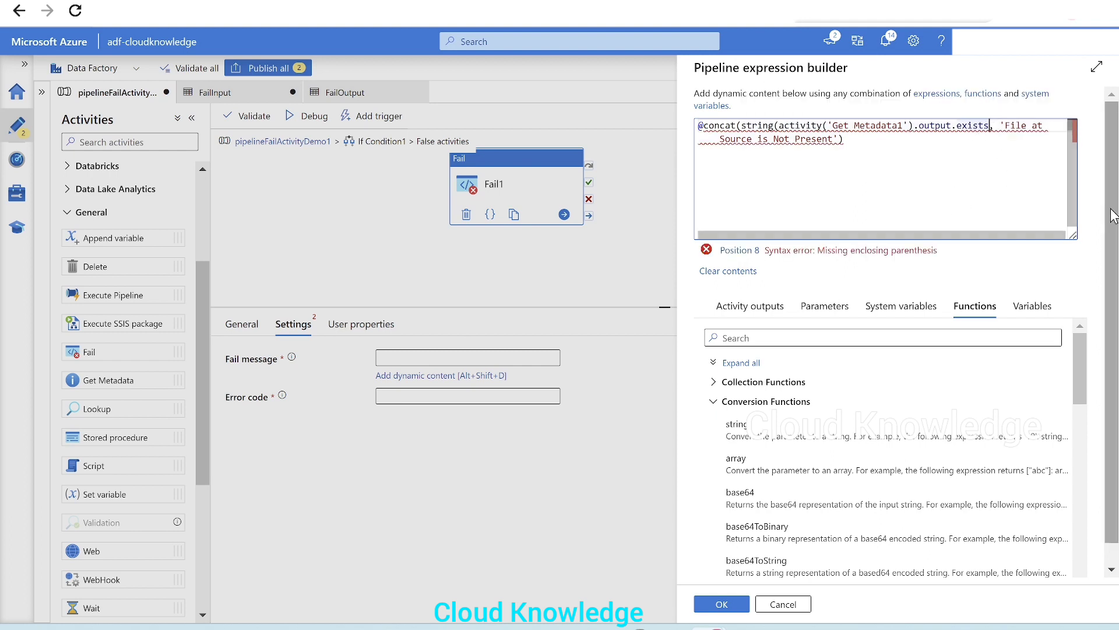
type(")")
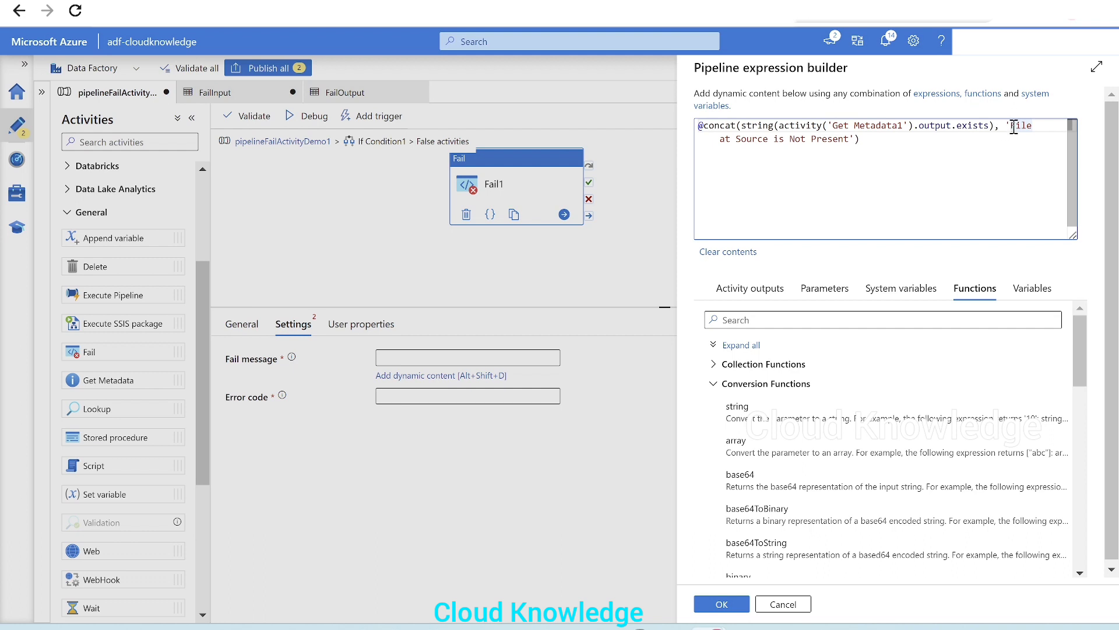
Insert a '-' separator argument before the message text, copy the whole expression and apply it as the Fail message
left_click_drag(1013, 127, 854, 158)
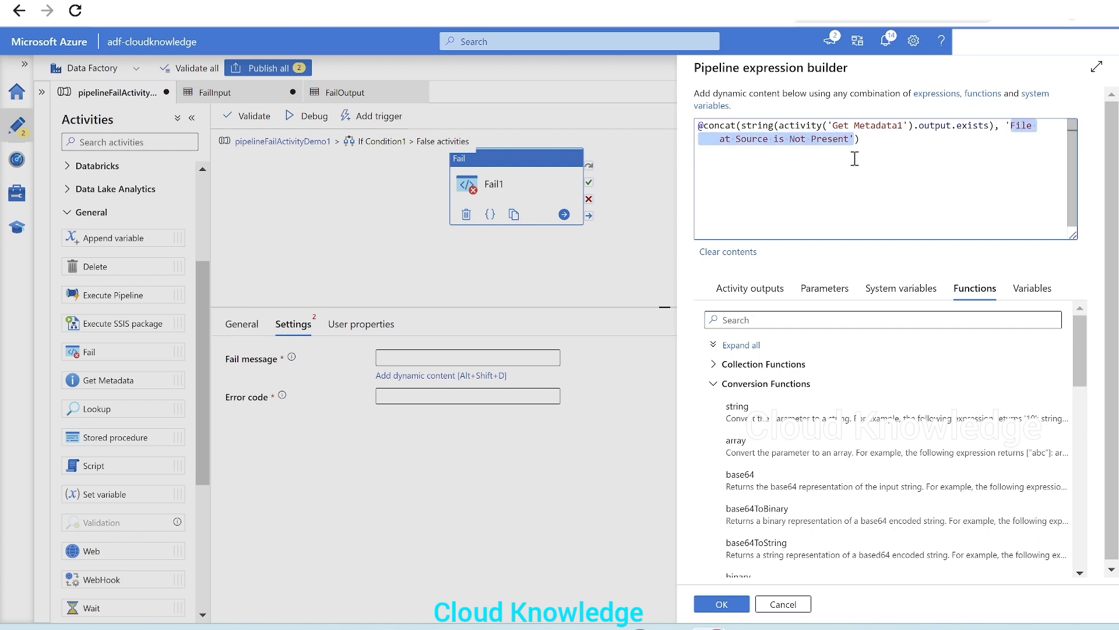
left_click(849, 156)
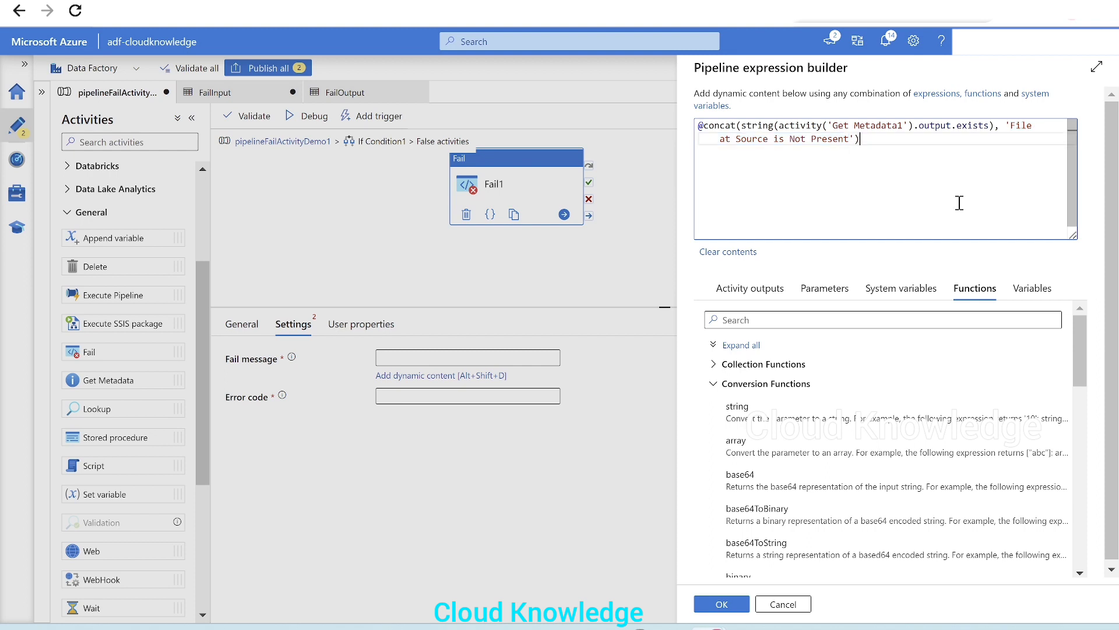
left_click(1000, 127)
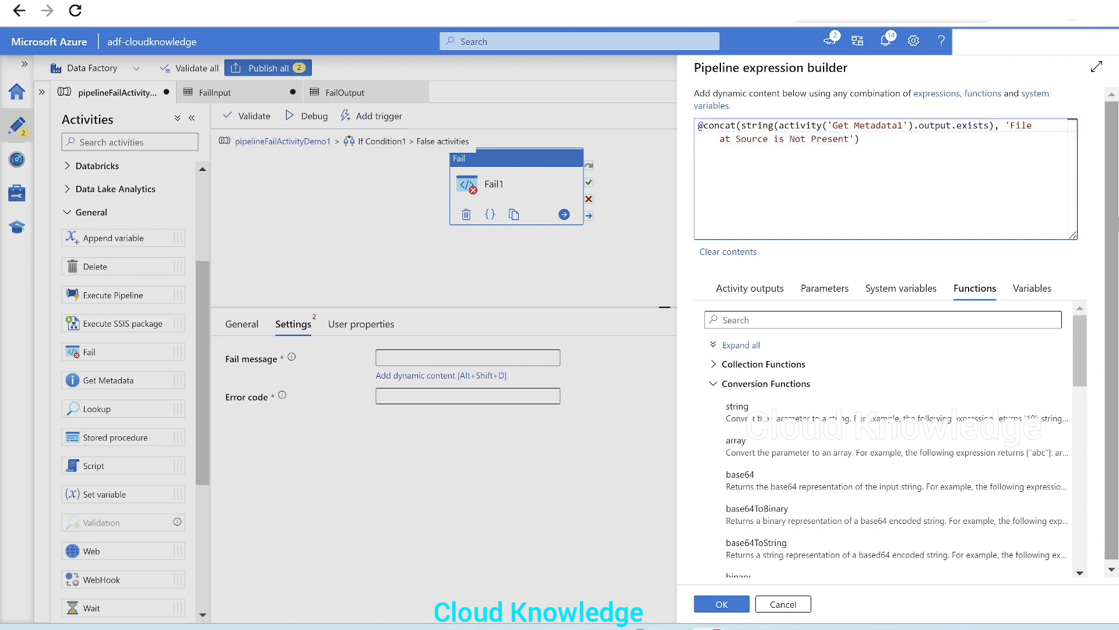
type("'-',")
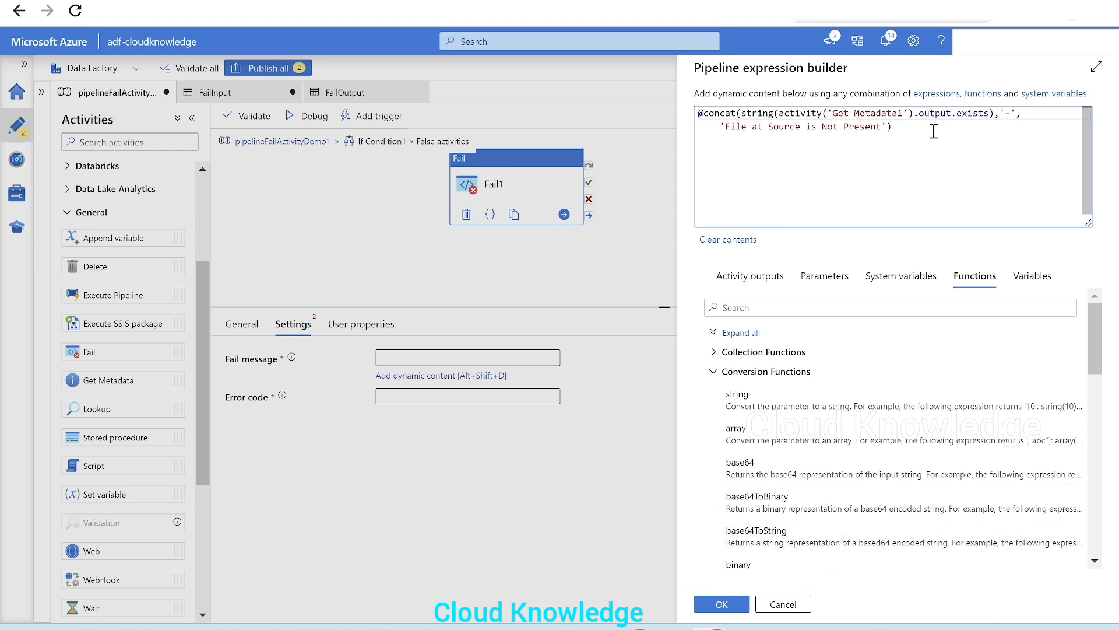
left_click_drag(934, 132, 646, 106)
key("ctrl+c")
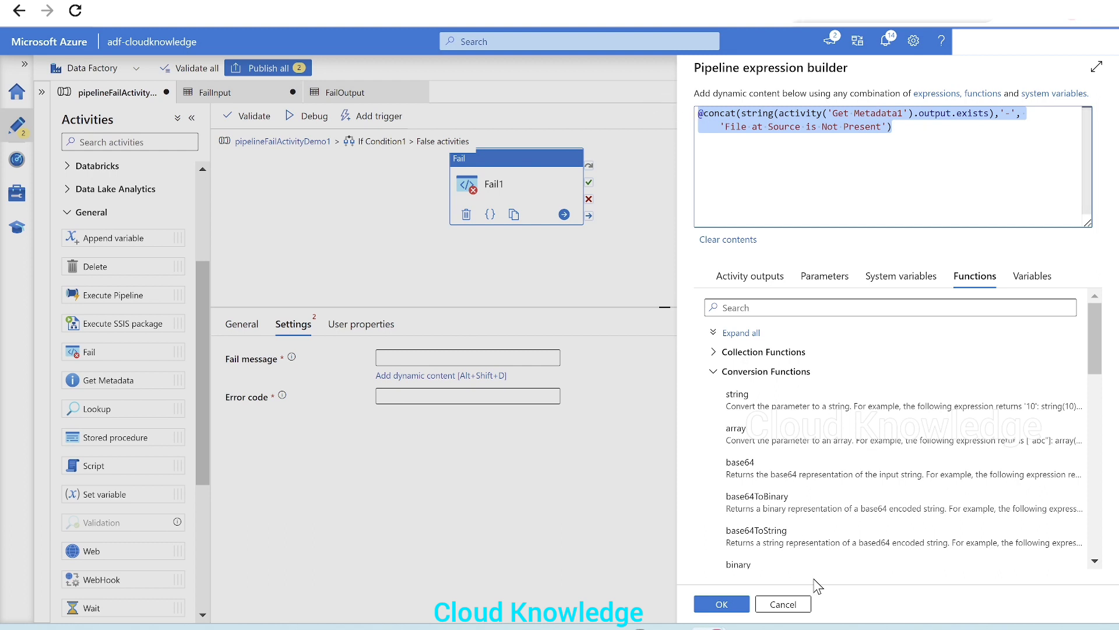
left_click(719, 603)
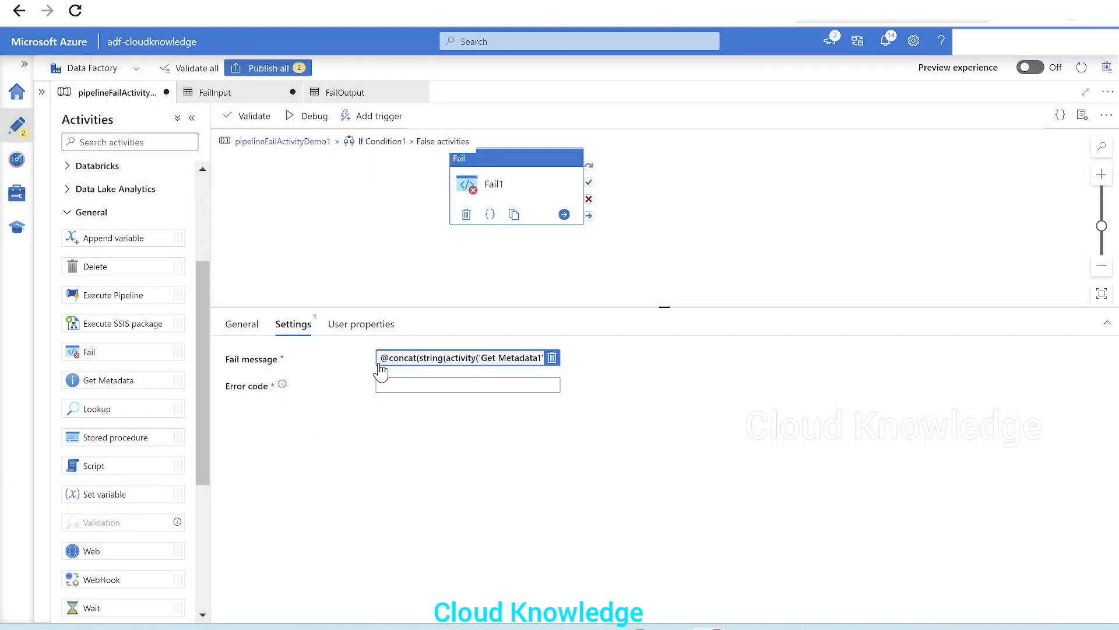
Set Fail1's Error code as dynamic content: paste the concat expression and append 'FileAbsent001' as a final argument
left_click(400, 385)
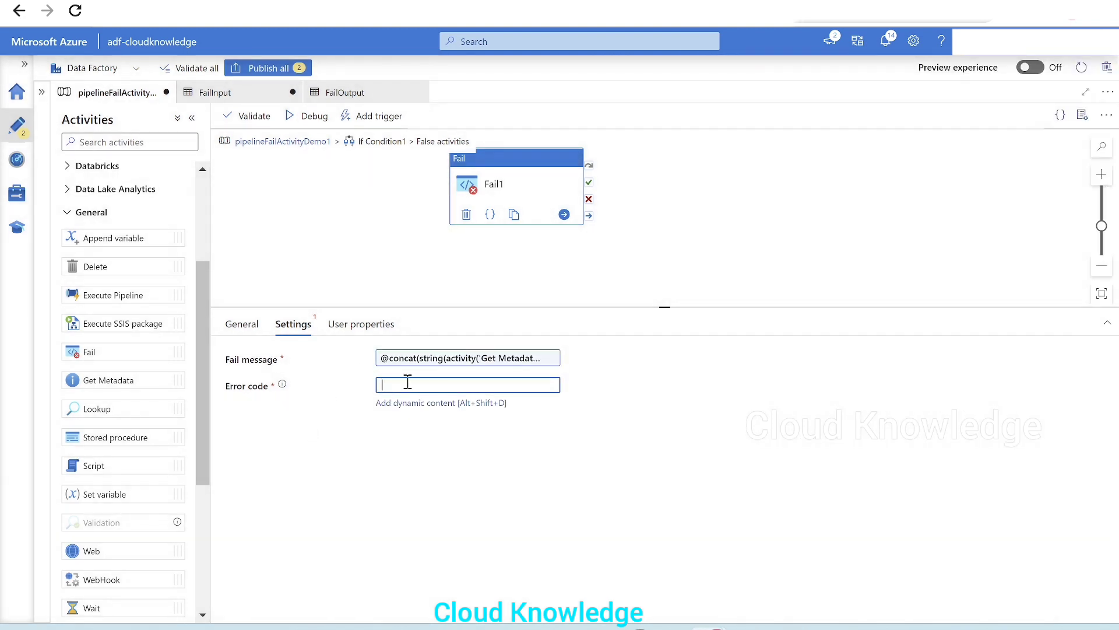
left_click(283, 389)
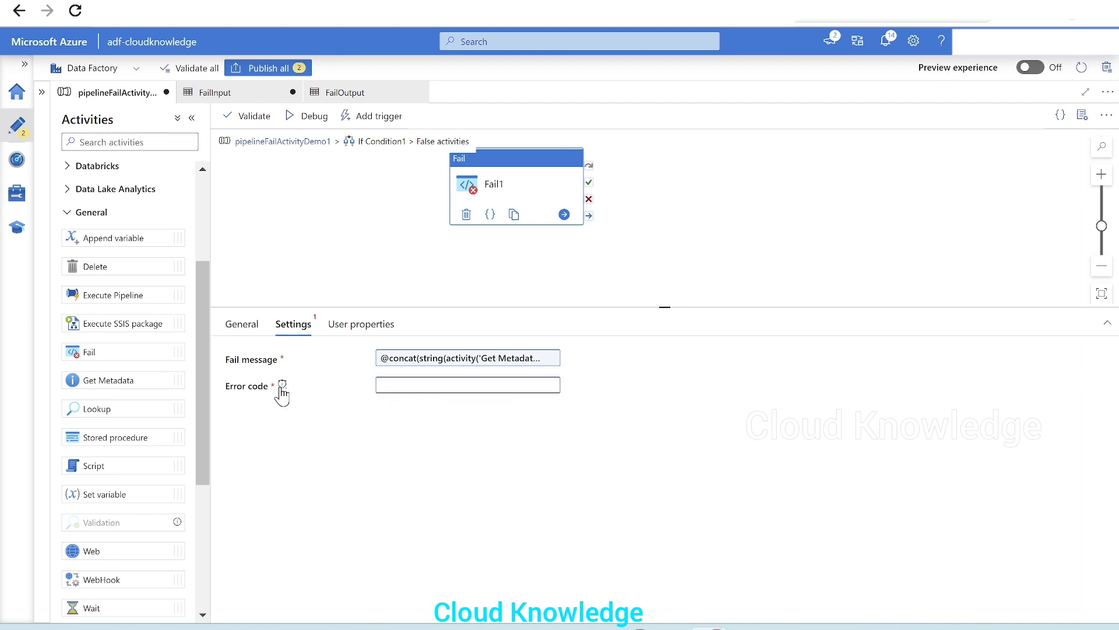
left_click(427, 385)
left_click(440, 403)
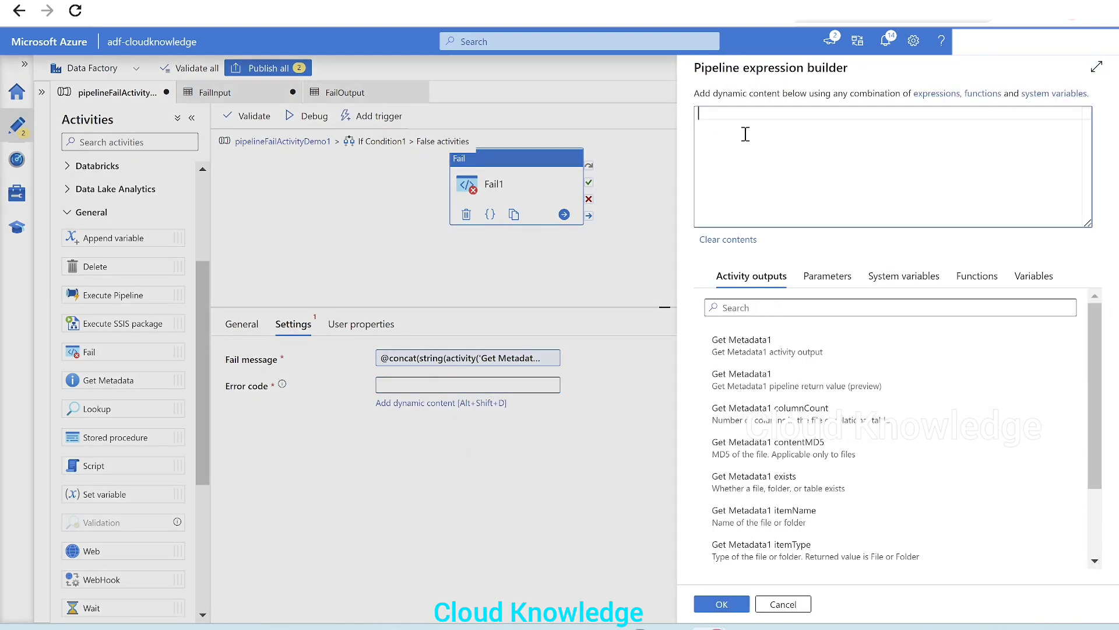
key("ctrl+v")
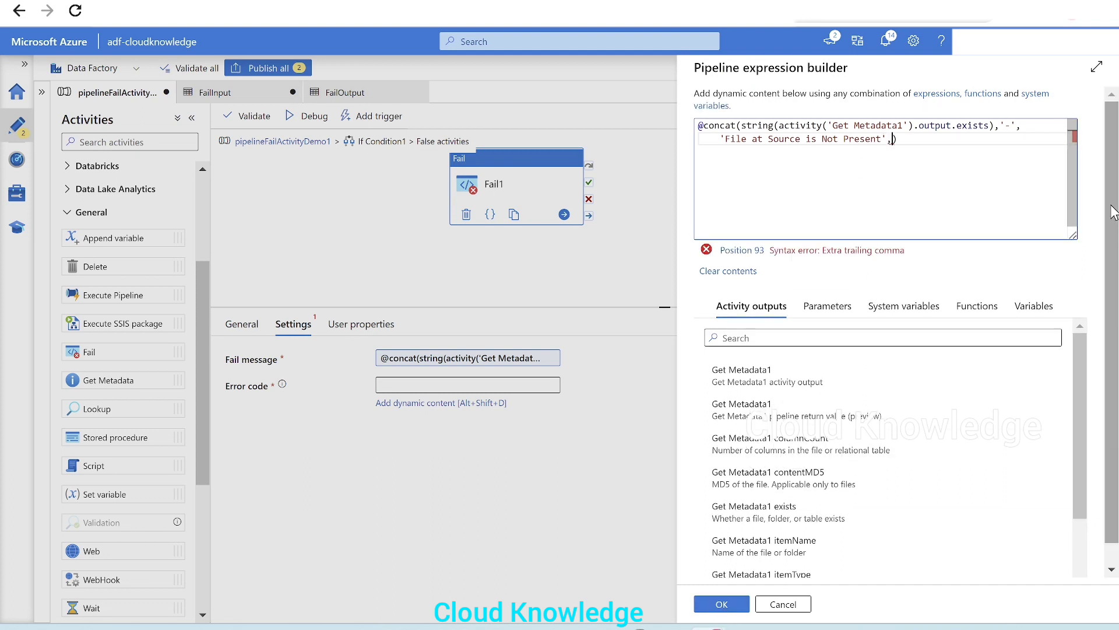
type("''")
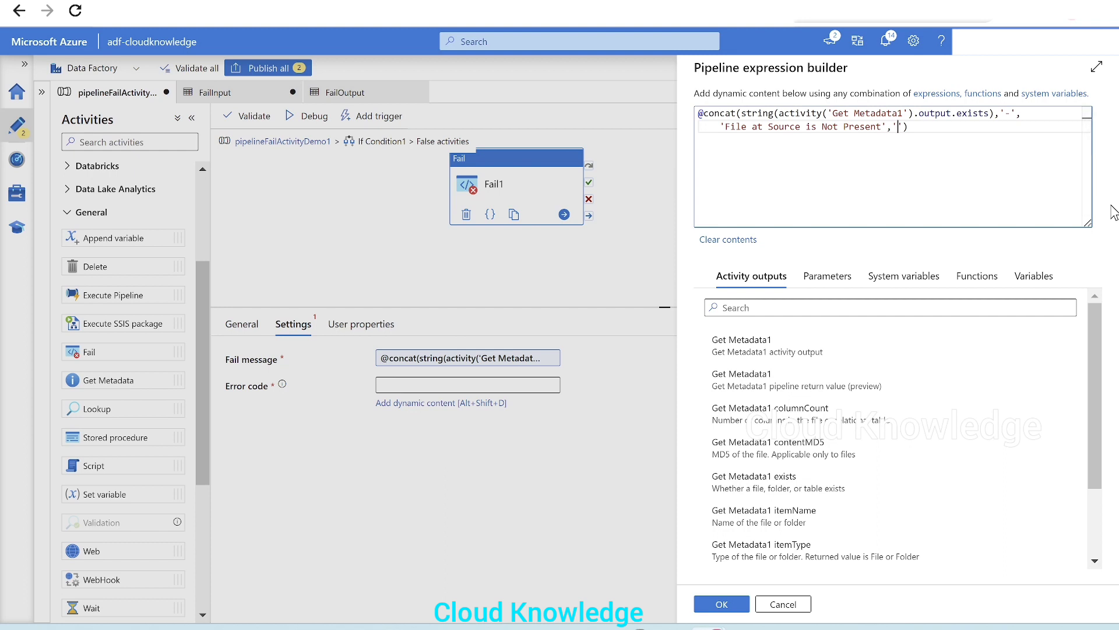
type("FileAv")
key("BackSpace")
type("bsent001")
left_click(721, 606)
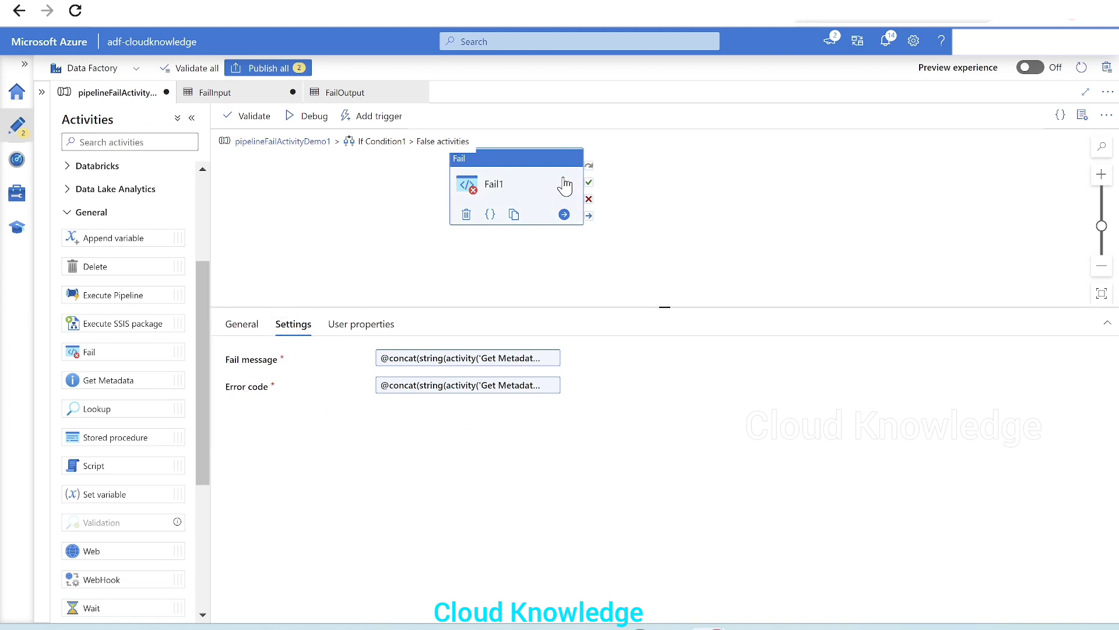
Return to the pipeline canvas and validate the pipeline
left_click(279, 142)
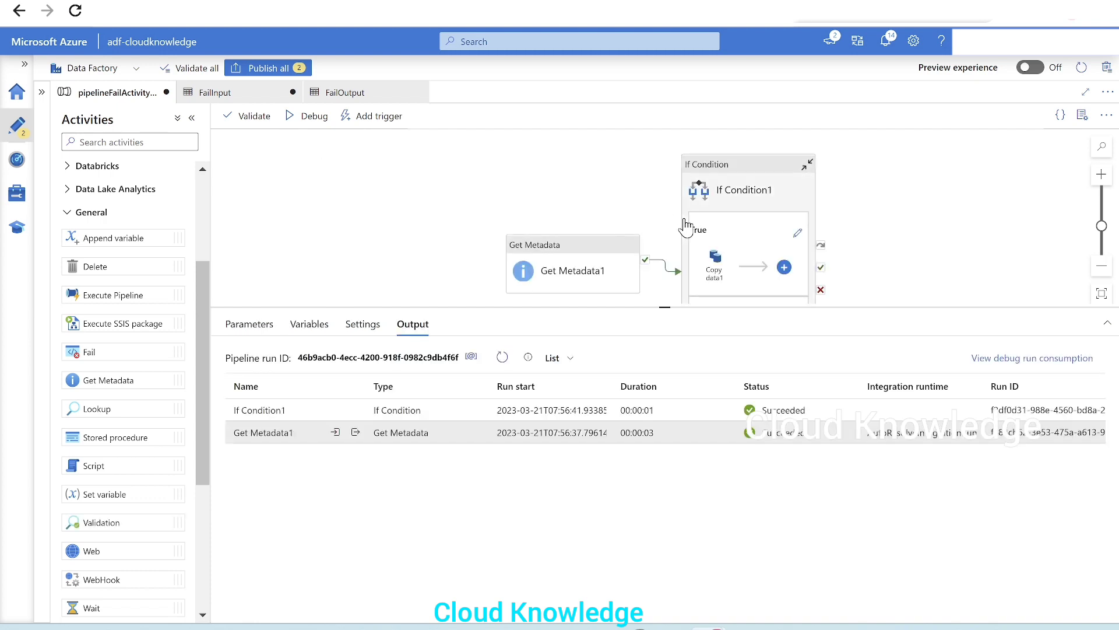
left_click(686, 226)
left_click_drag(586, 259, 496, 214)
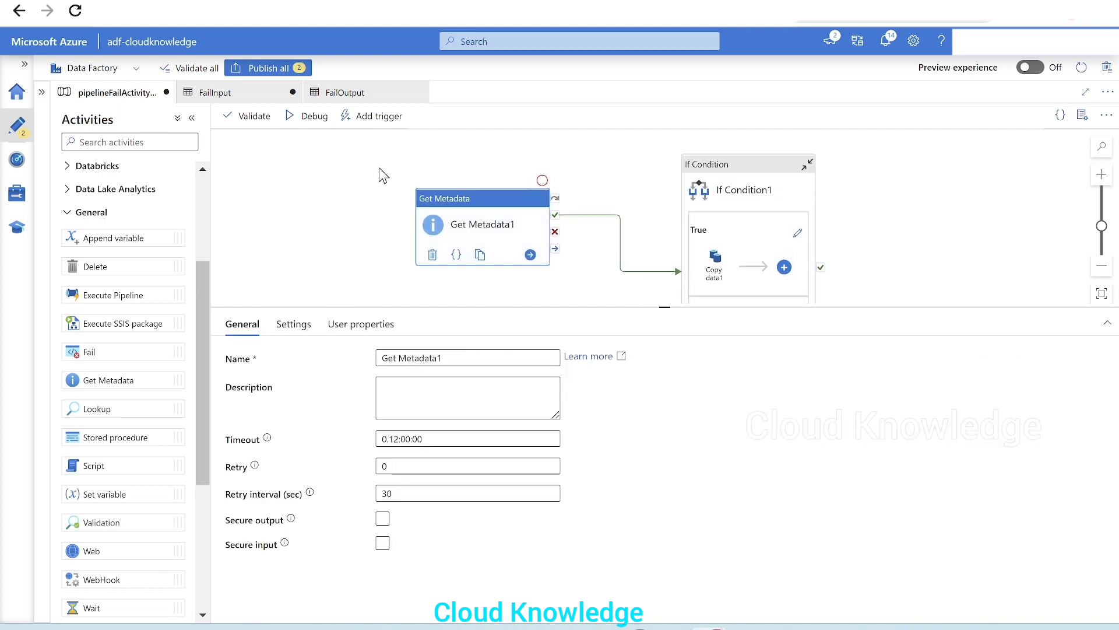
left_click(254, 116)
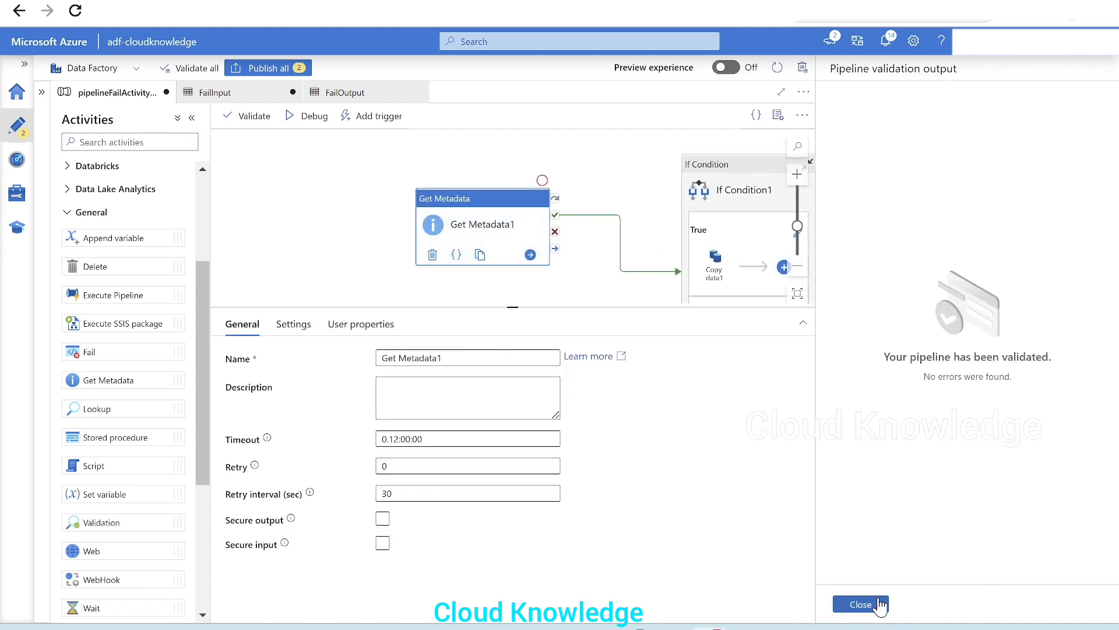
left_click(861, 605)
Debug-run the pipeline and refresh its run output
left_click_drag(714, 211, 614, 130)
left_click_drag(579, 307, 629, 459)
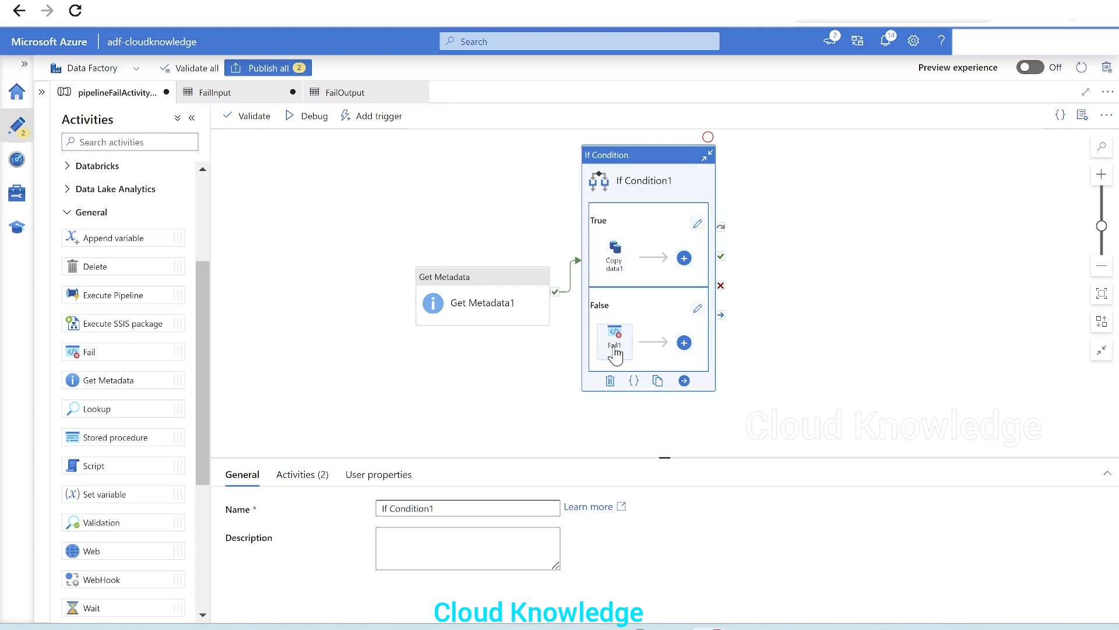
left_click_drag(689, 457, 667, 349)
left_click(314, 116)
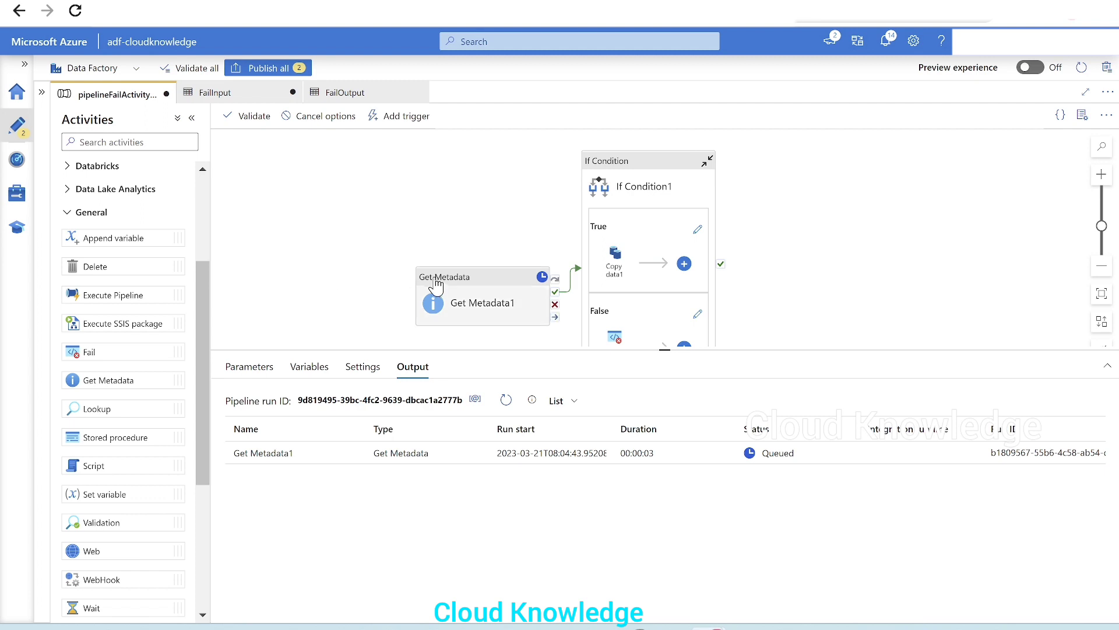
left_click_drag(435, 283, 287, 177)
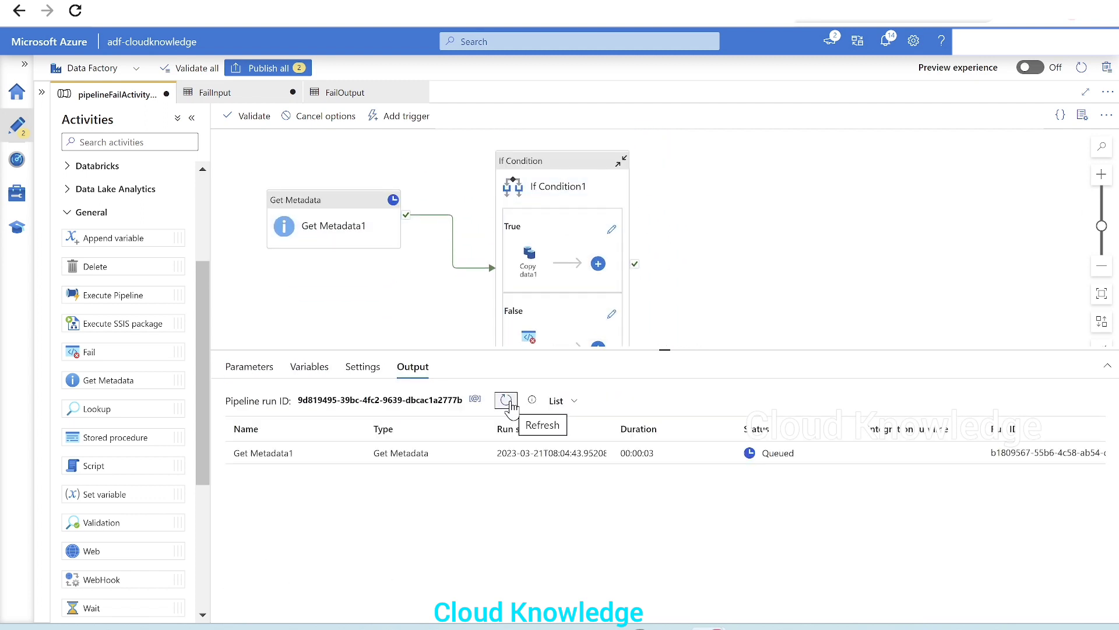
left_click(506, 400)
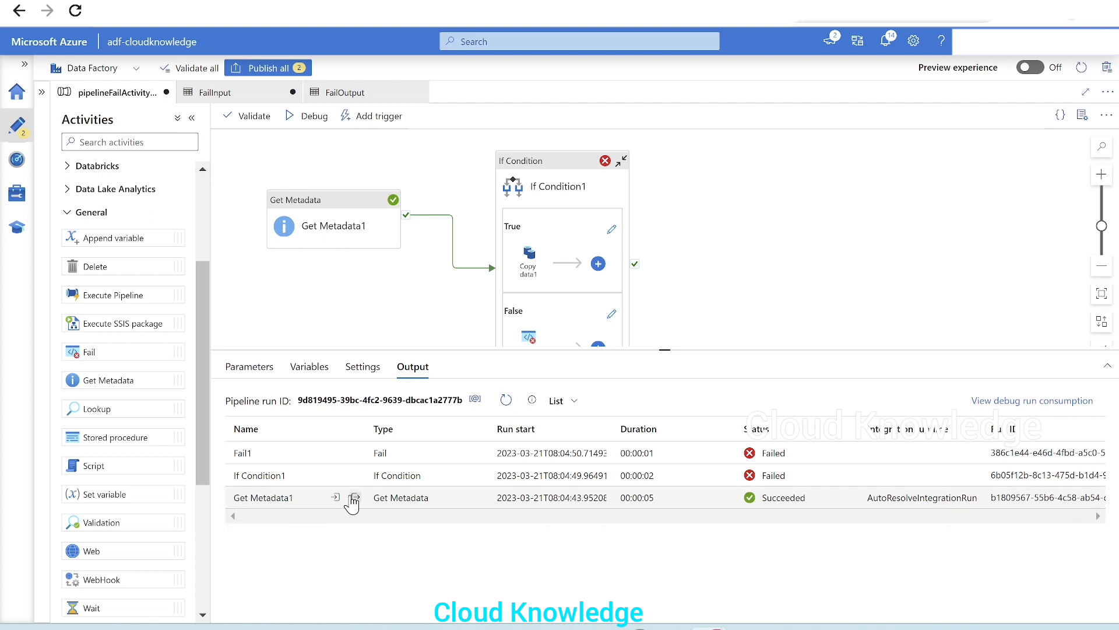
Inspect Get Metadata1's output and the error details of If Condition1 and Fail1 in the debug run
left_click(354, 498)
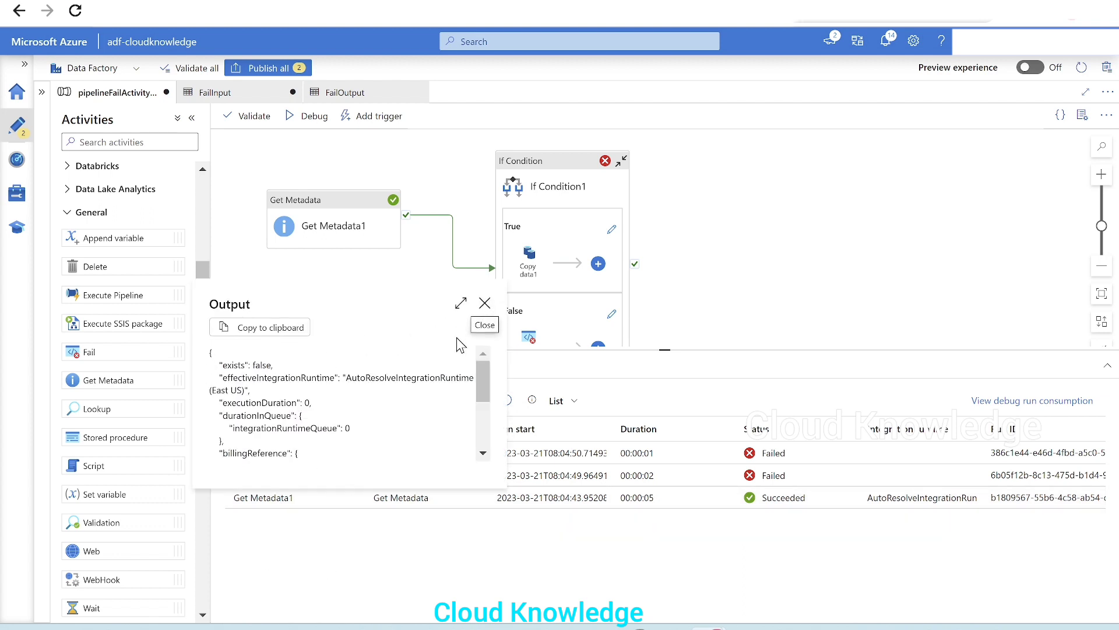
left_click(484, 302)
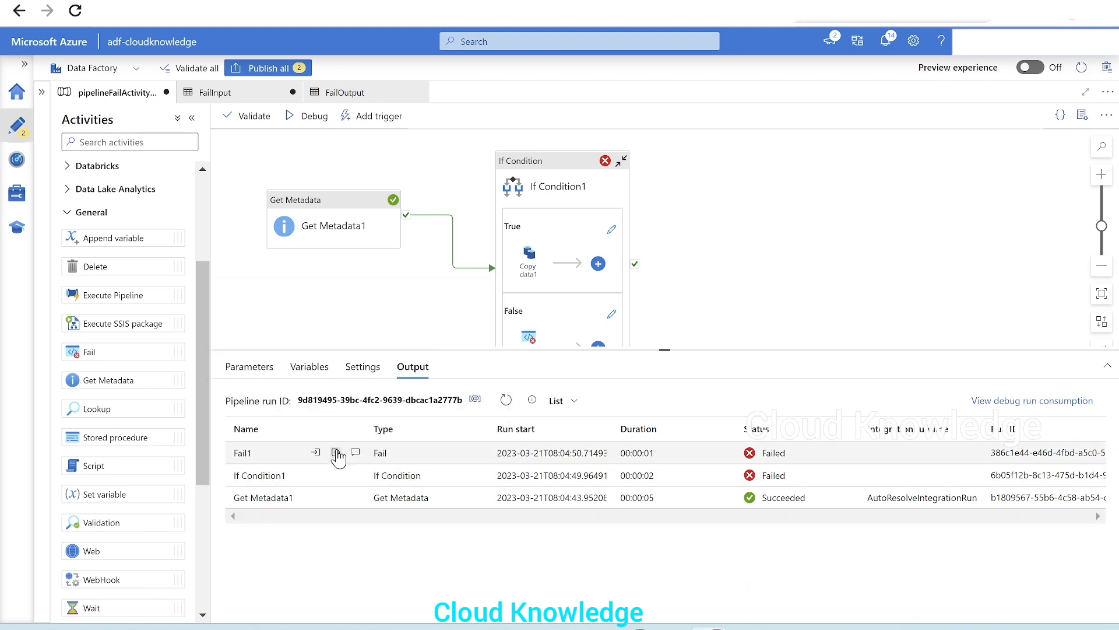
left_click(355, 475)
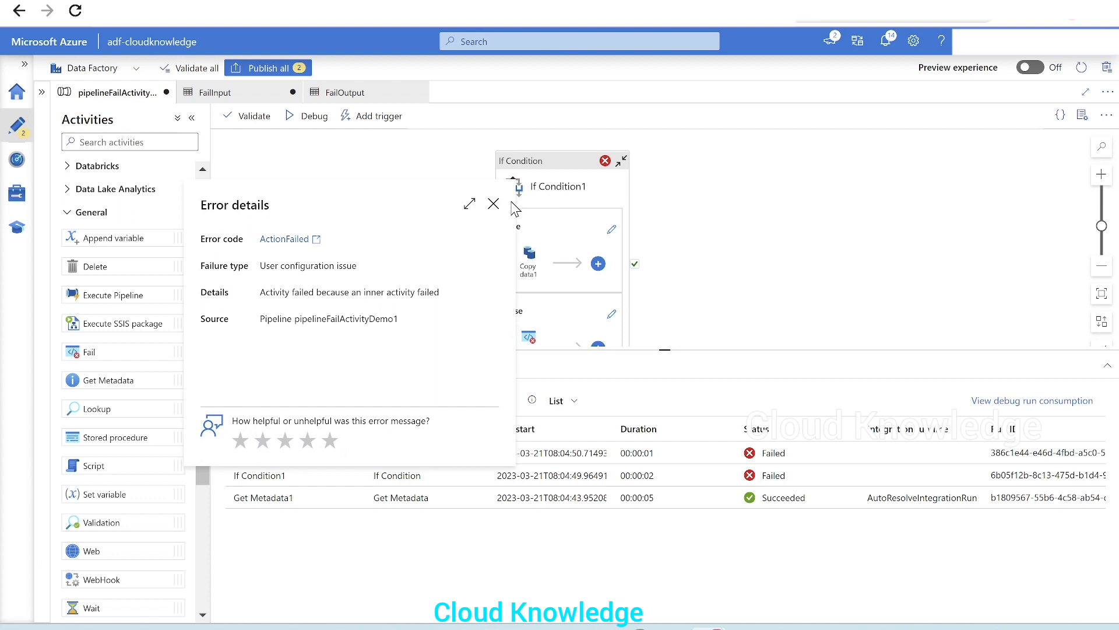
left_click(493, 204)
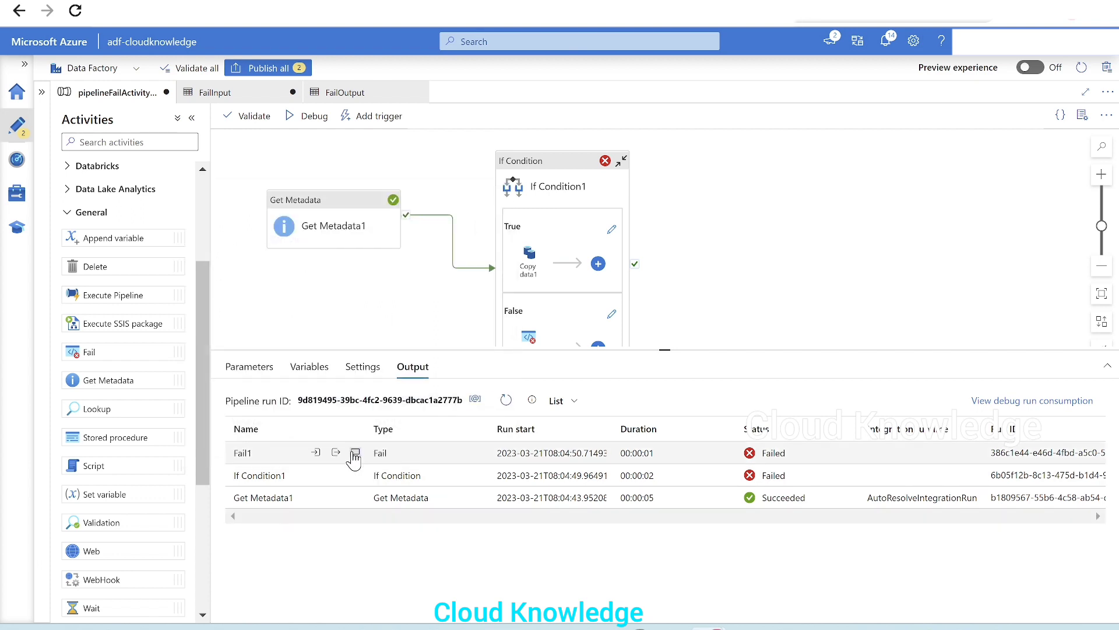
left_click(354, 454)
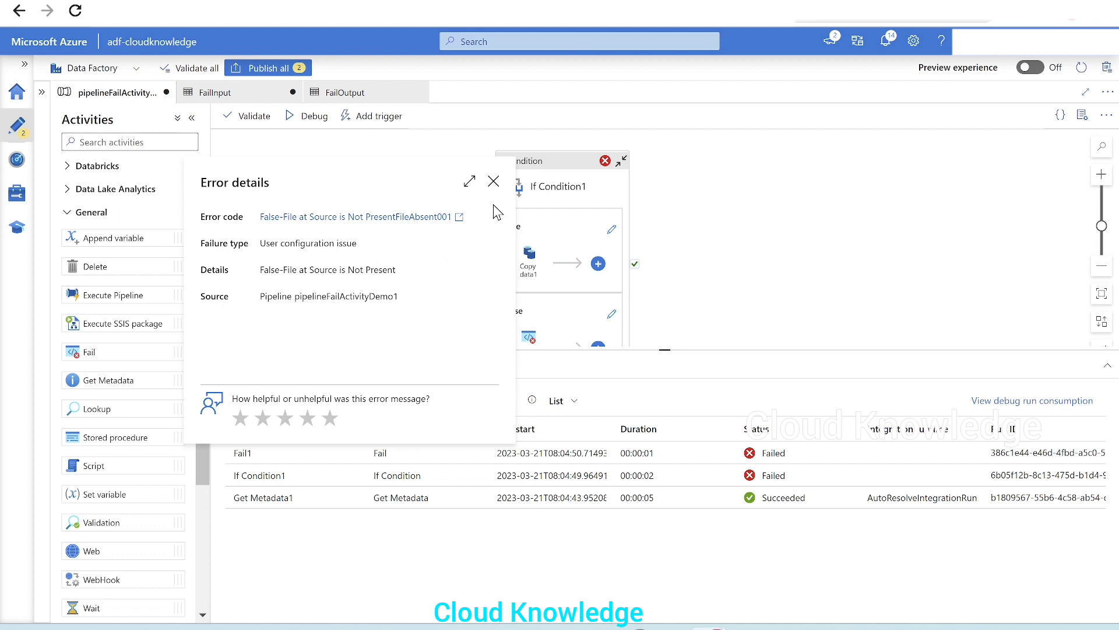
left_click(493, 181)
left_click_drag(457, 310, 478, 369)
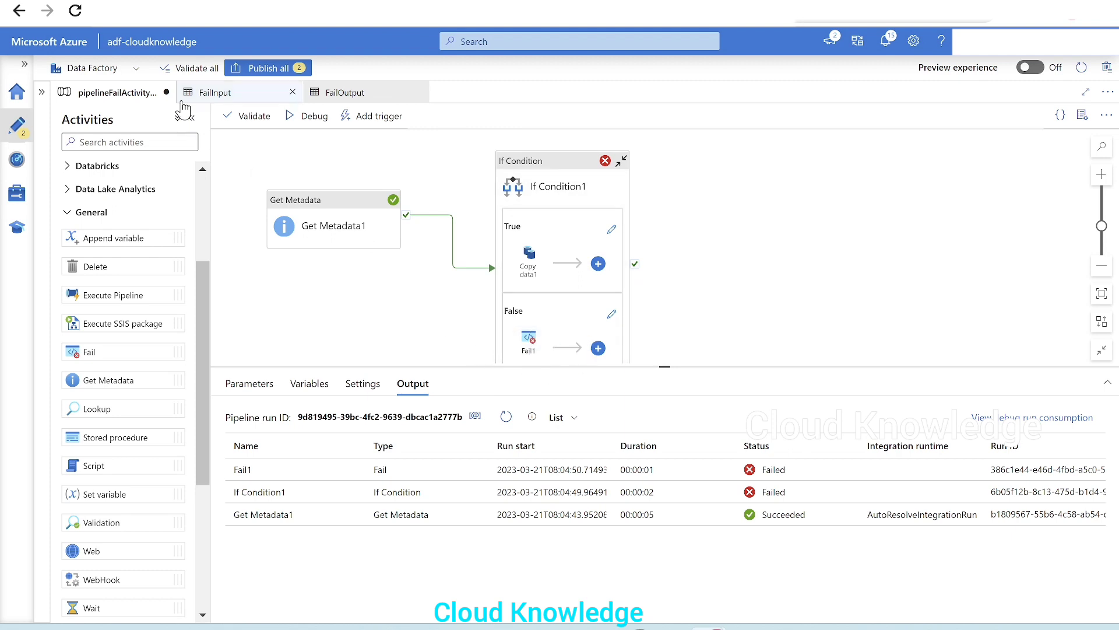
Publish all changes and check the publishing notifications
left_click(265, 70)
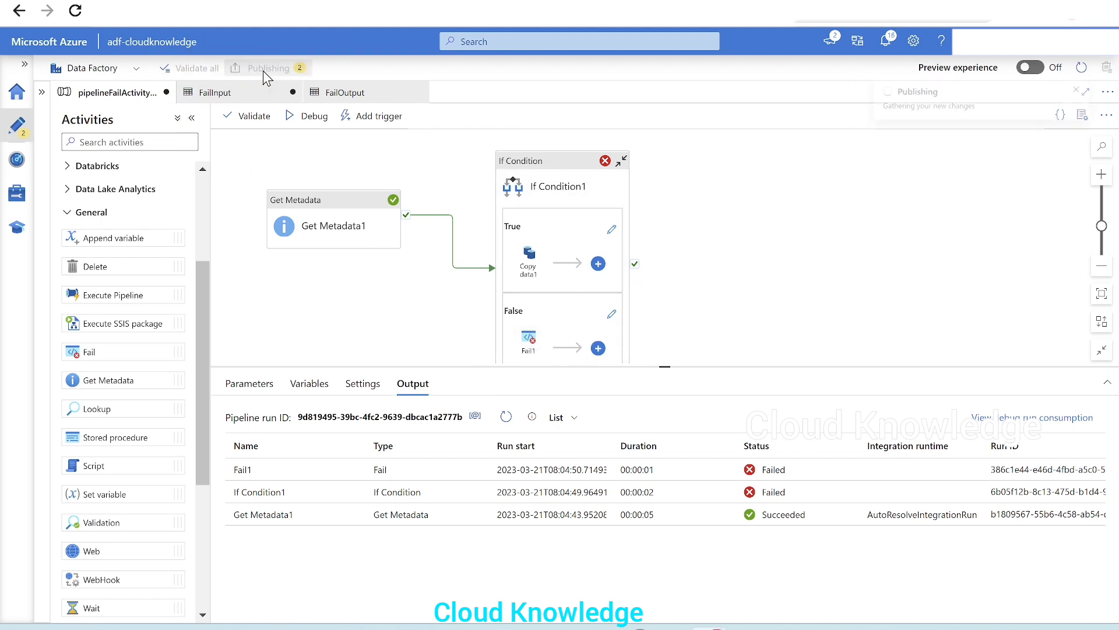
left_click(701, 609)
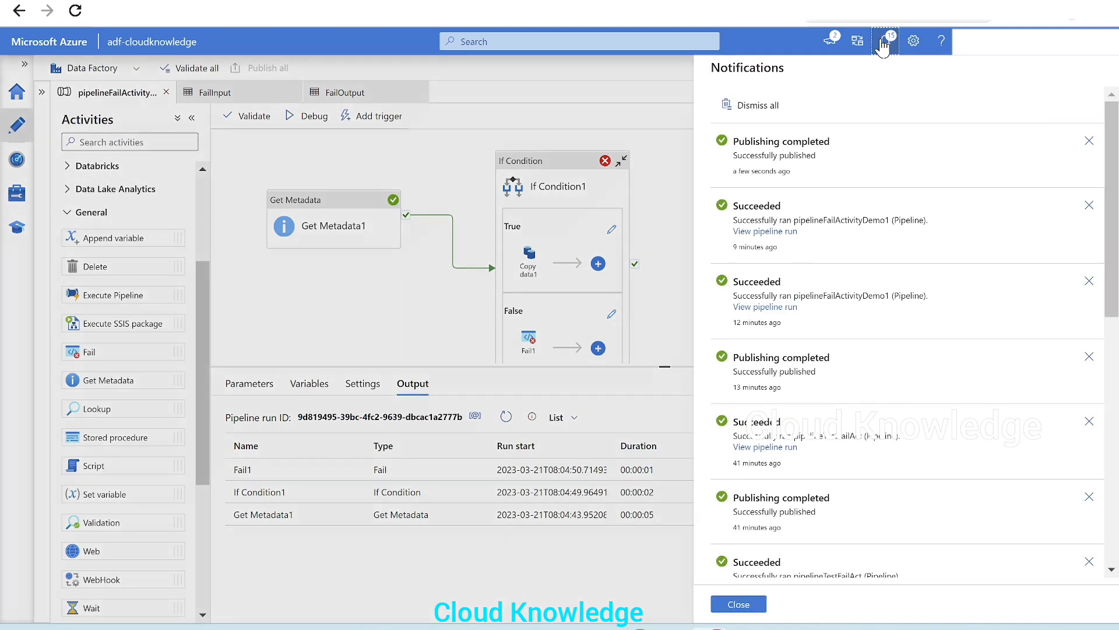
left_click(885, 41)
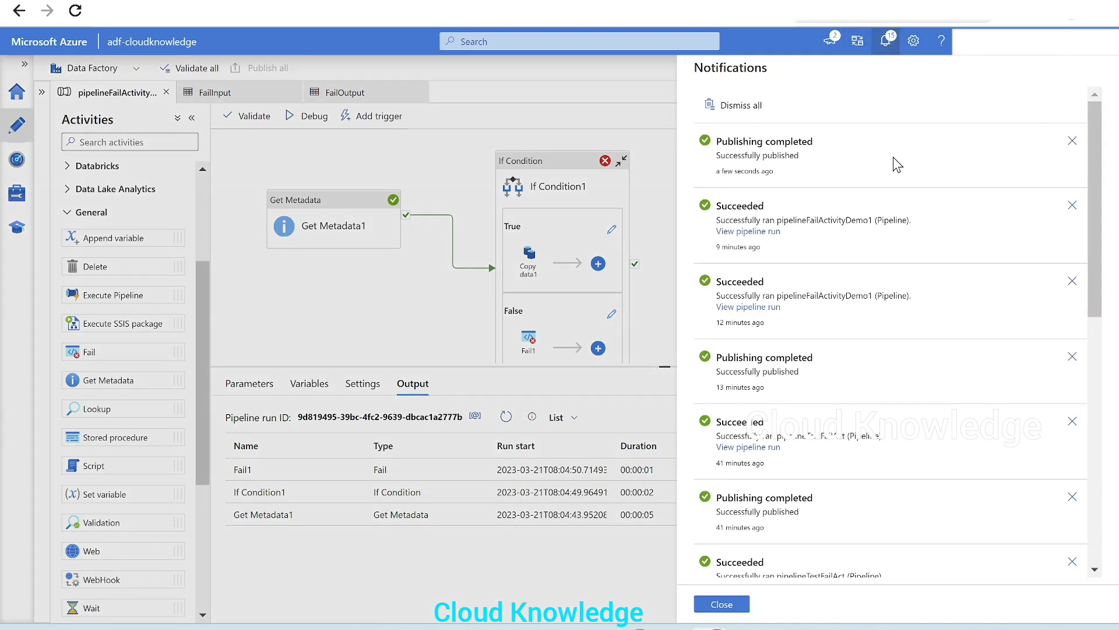
left_click(714, 603)
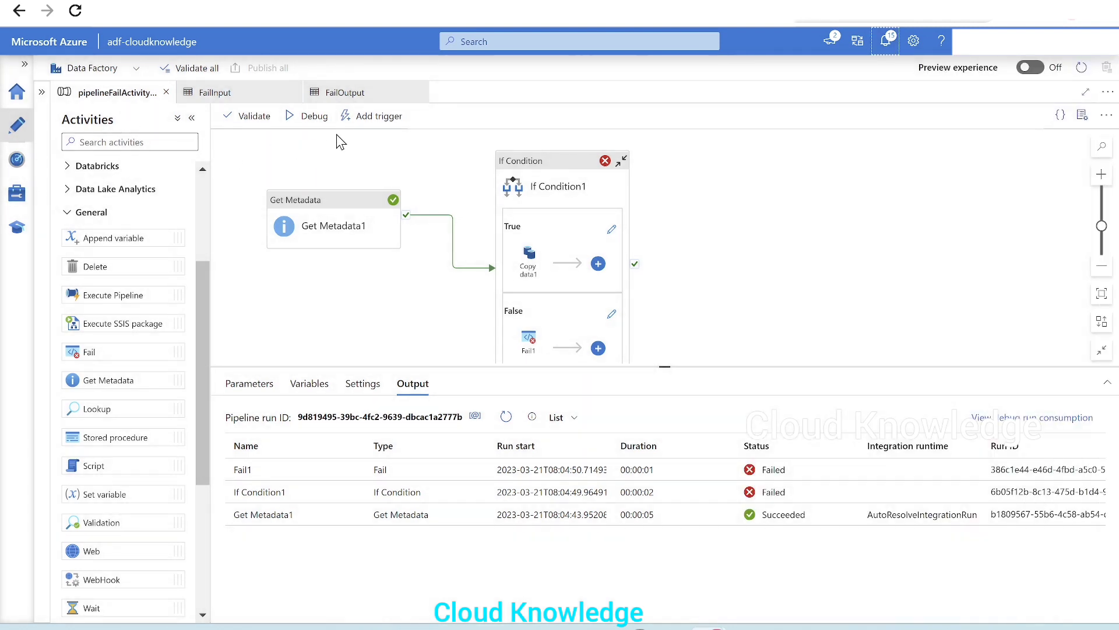
Trigger the published pipeline to run now
left_click(366, 117)
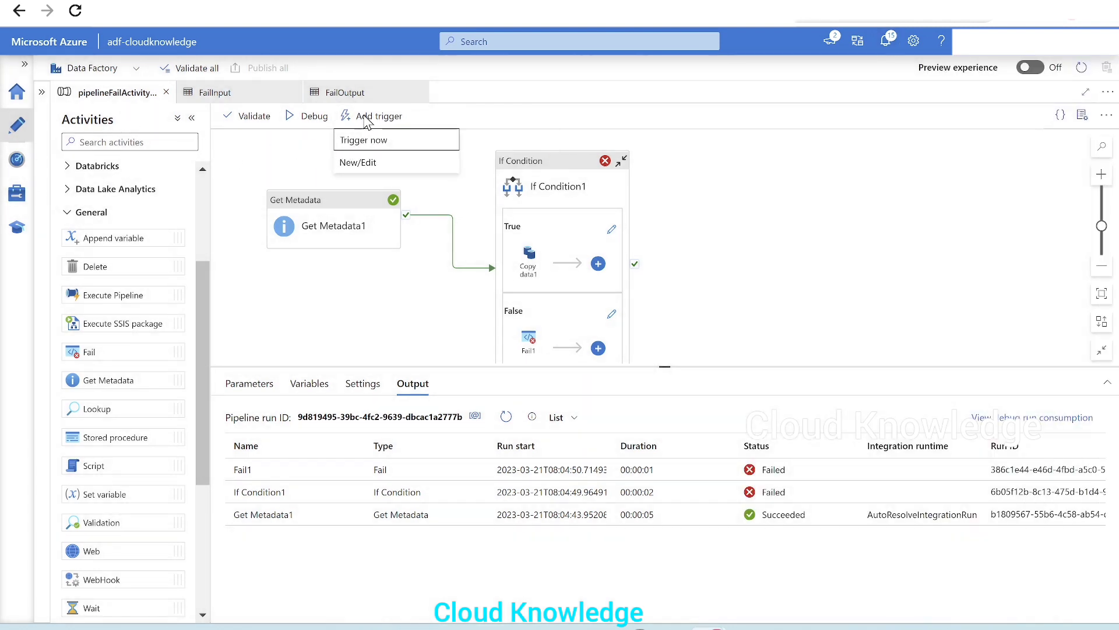
left_click(372, 142)
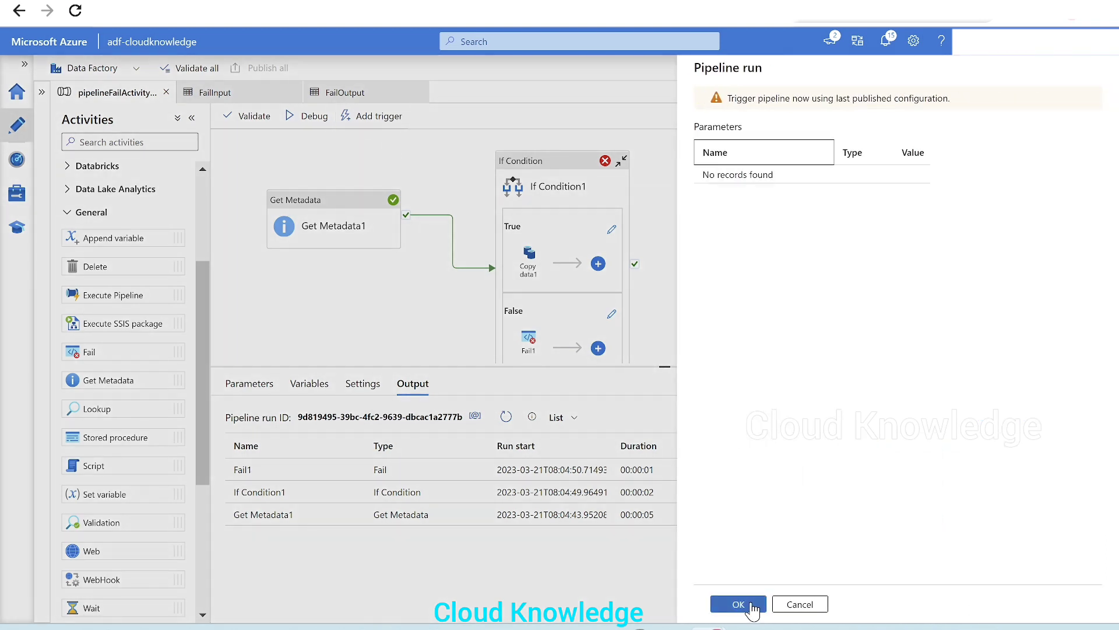
left_click(748, 604)
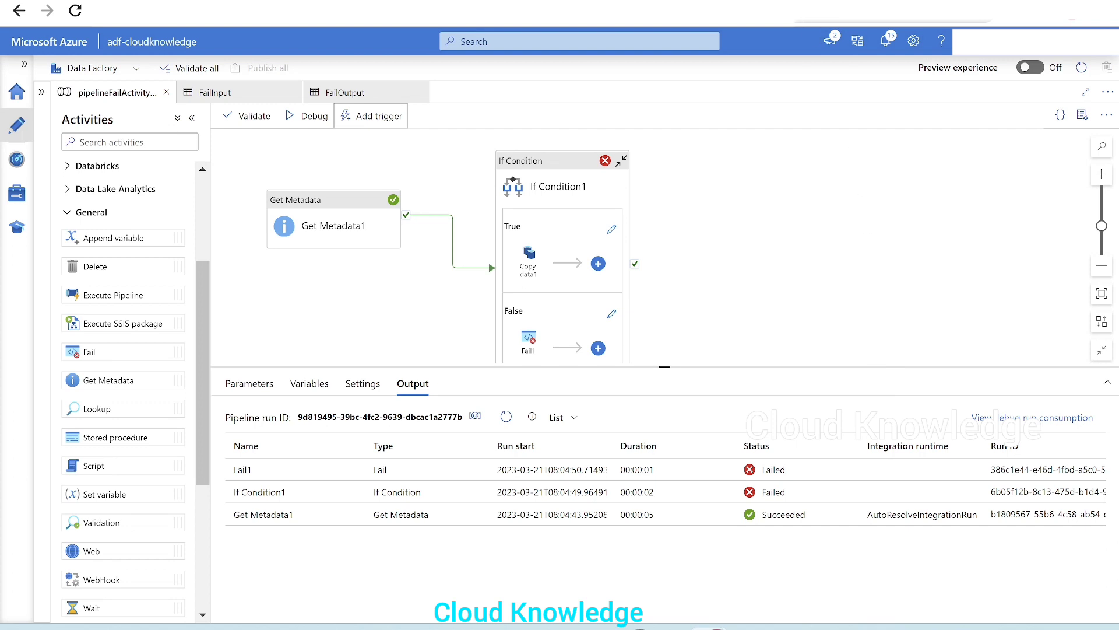
Open the monitored pipeline runs and refresh the list to follow the triggered run
left_click(752, 1)
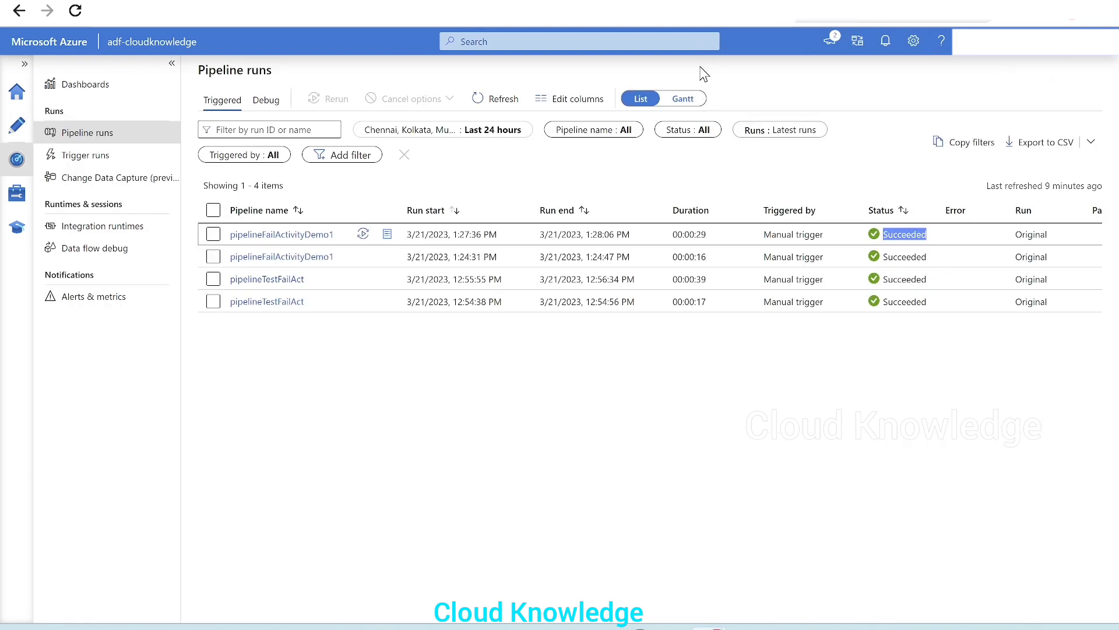
left_click(483, 100)
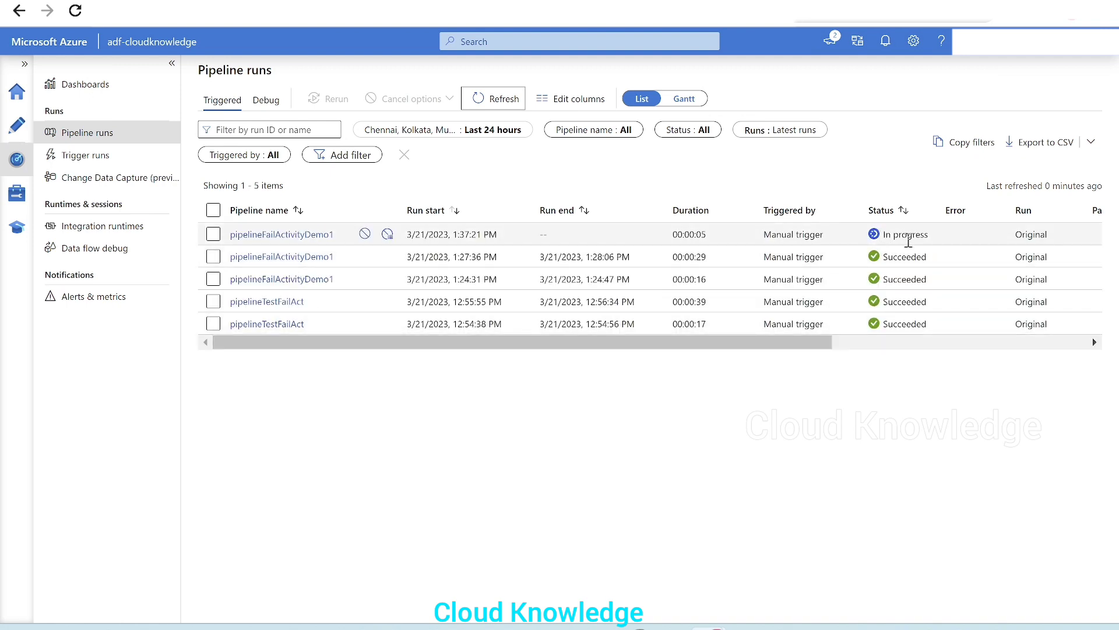
left_click_drag(883, 235, 925, 234)
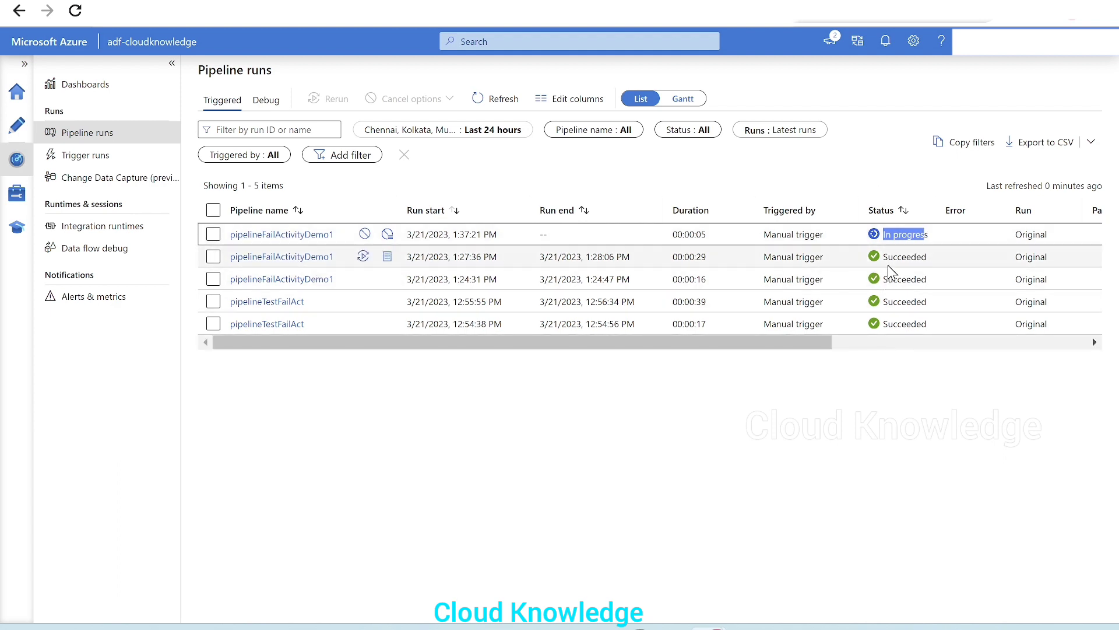
left_click_drag(932, 256, 887, 258)
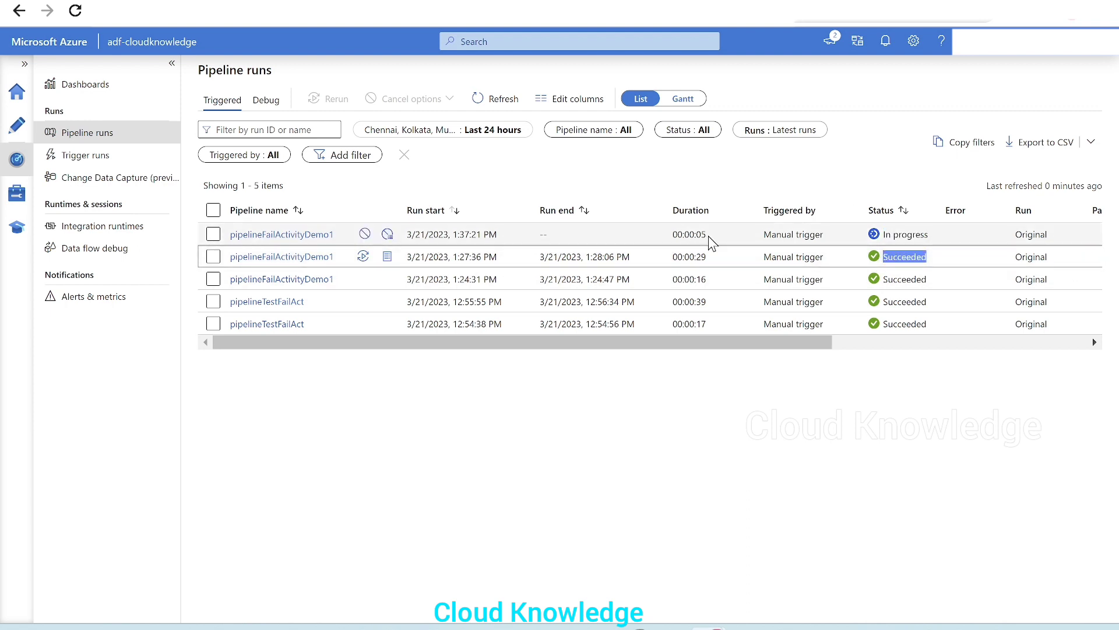
left_click(487, 105)
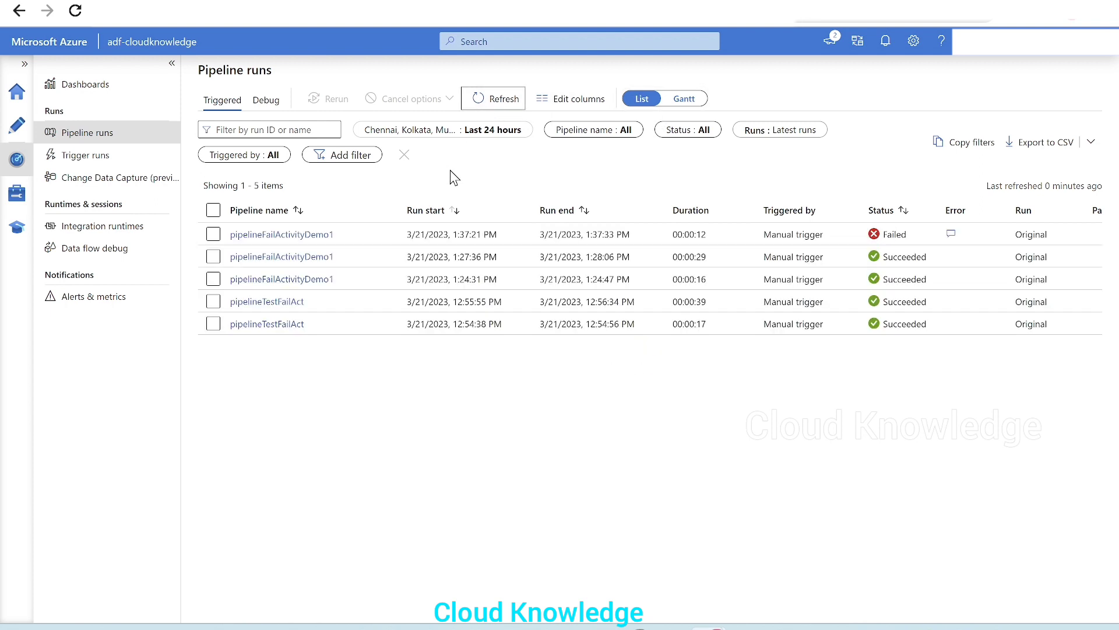
View the latest run's error message, then open its activity runs
left_click(951, 233)
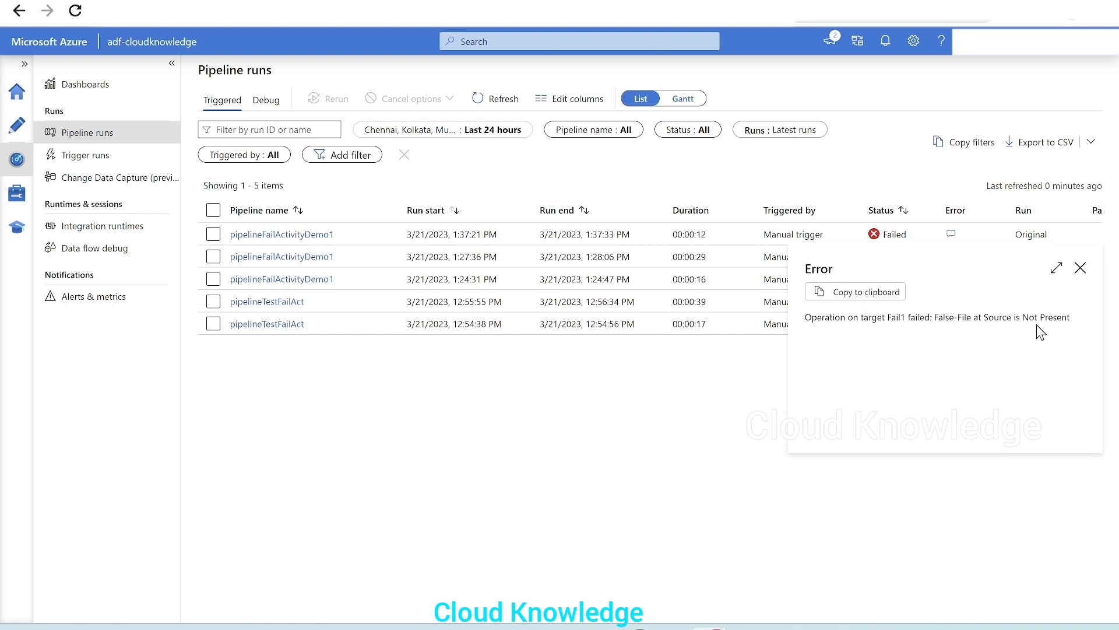
left_click(1080, 268)
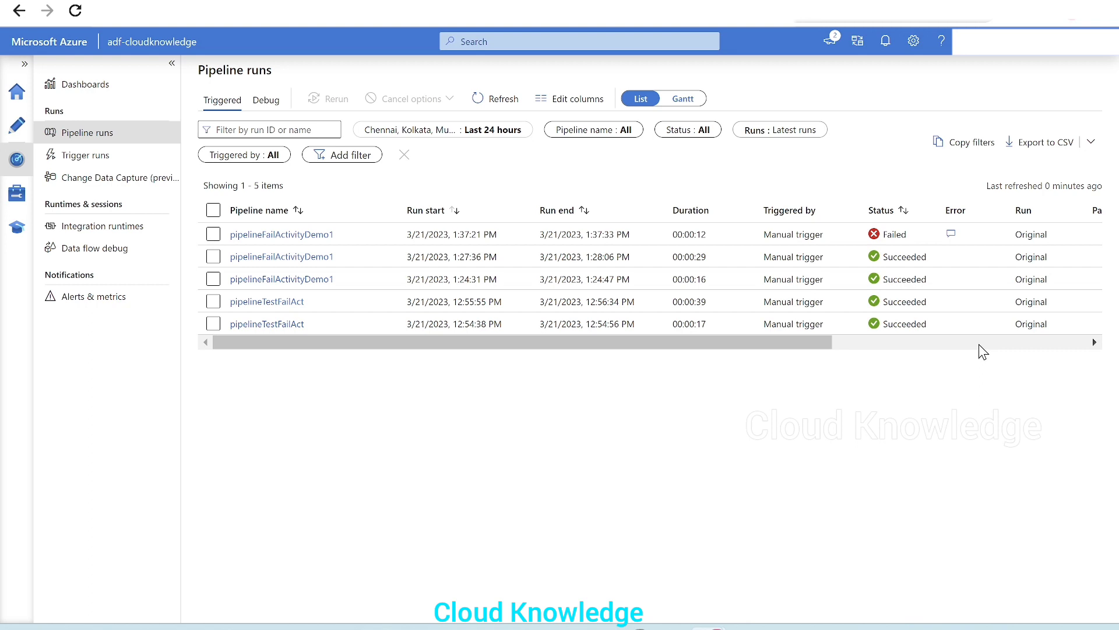
left_click(300, 236)
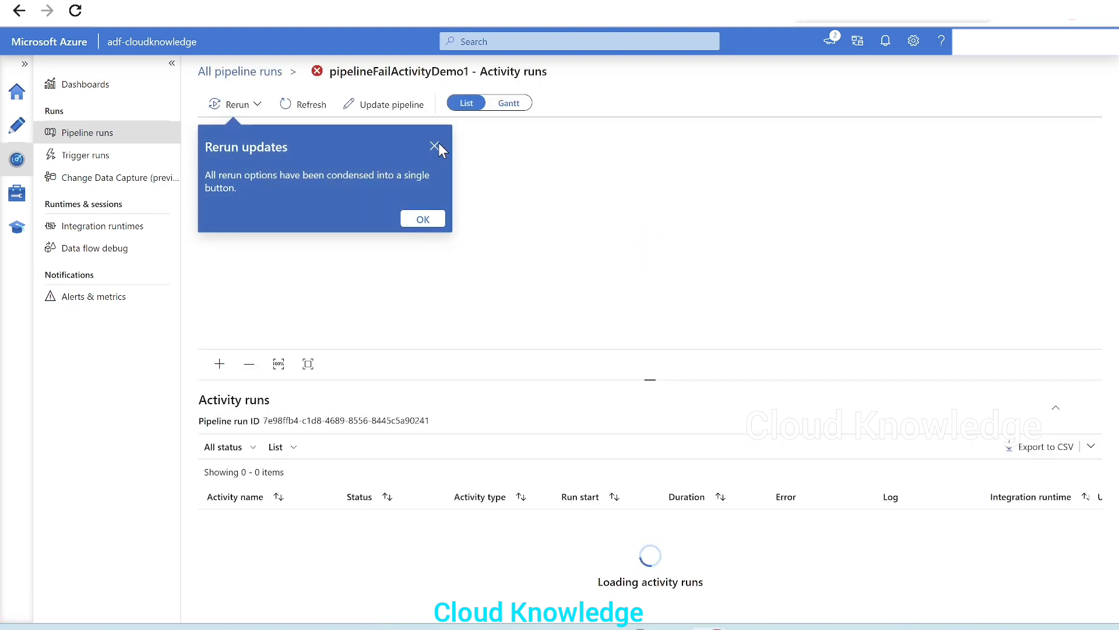
Examine the failed Fail1 activity's output and its error details in the activity runs list
left_click(423, 219)
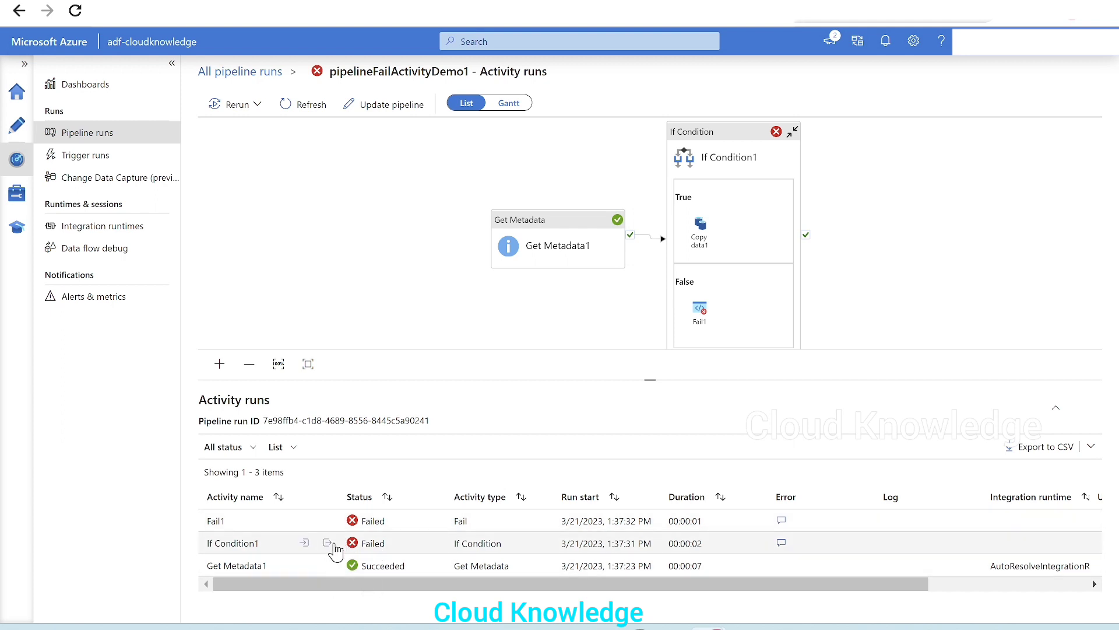
left_click(327, 521)
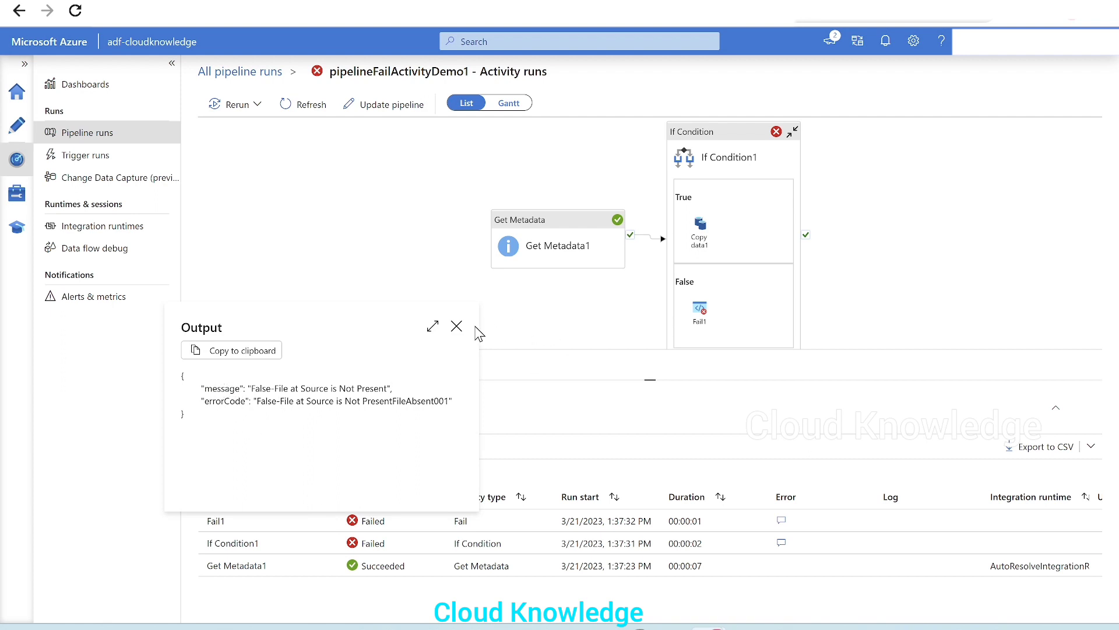
left_click(456, 326)
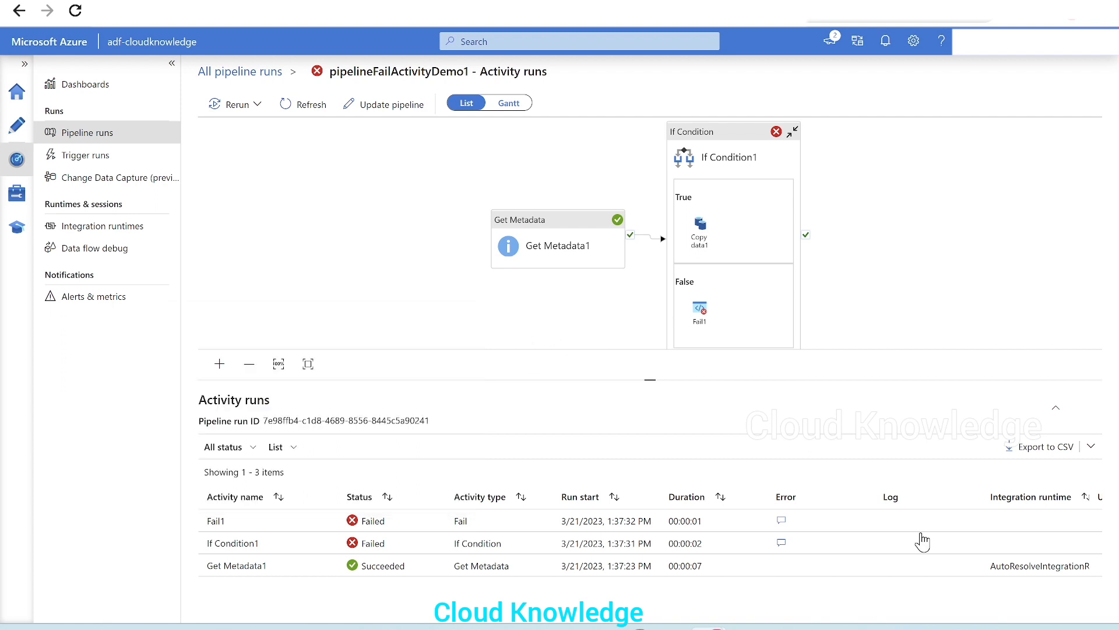
left_click(781, 520)
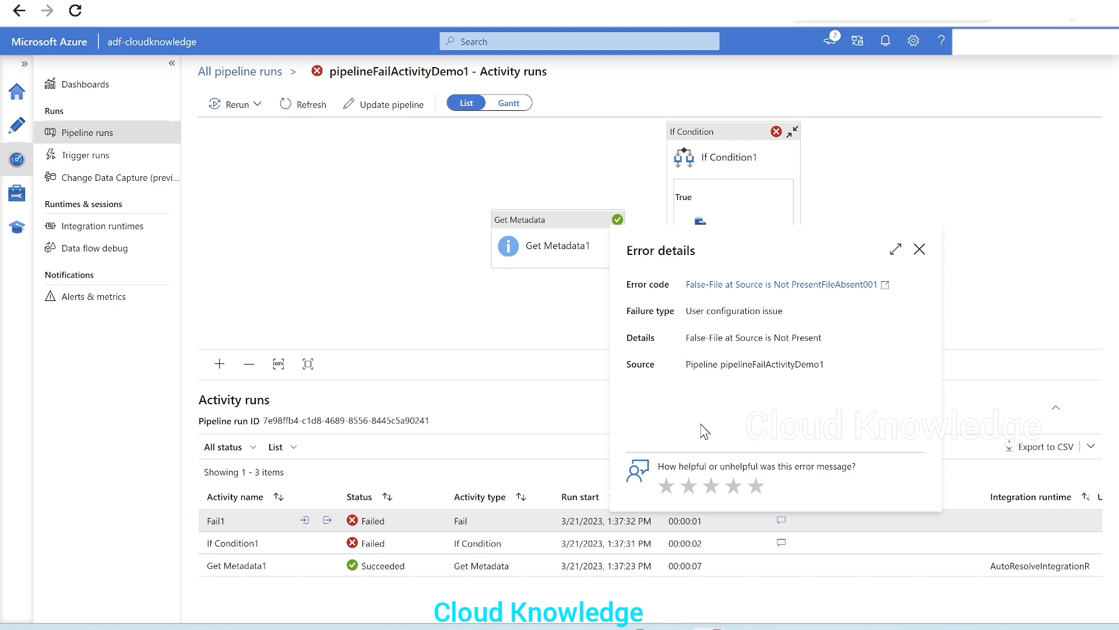
left_click(919, 251)
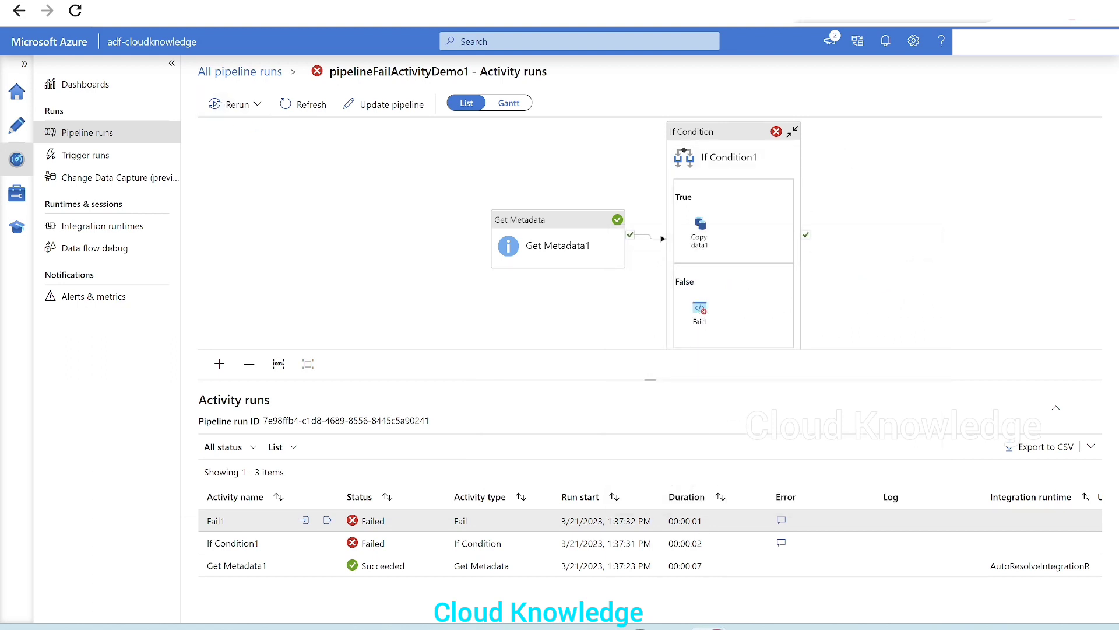
Go back to the pipeline runs list and review the triggered runs' statuses
left_click(20, 10)
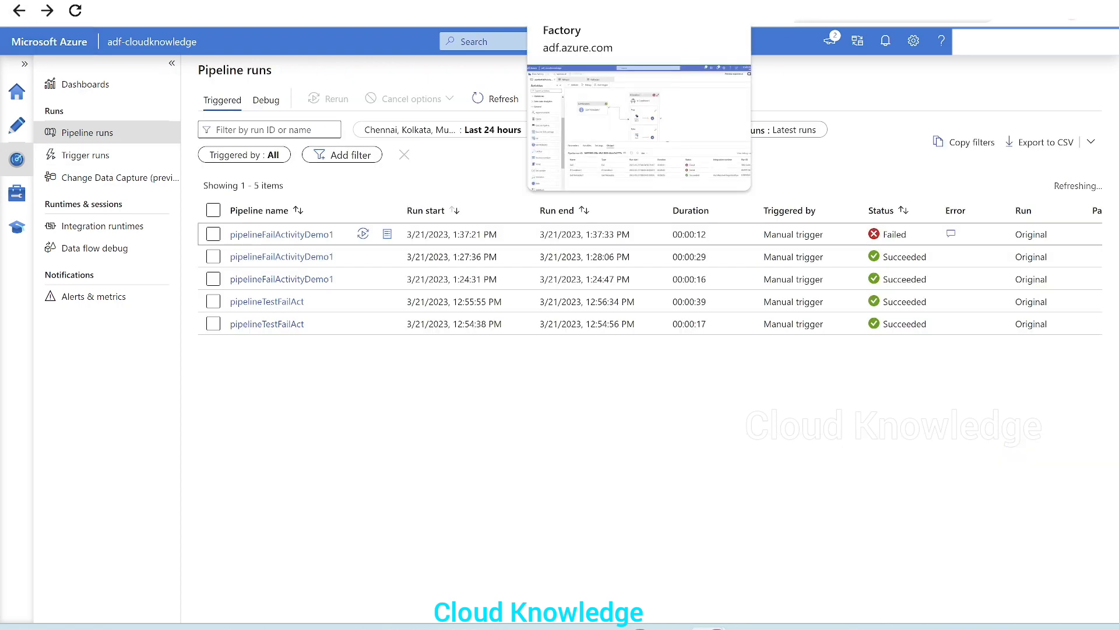
left_click(574, 1)
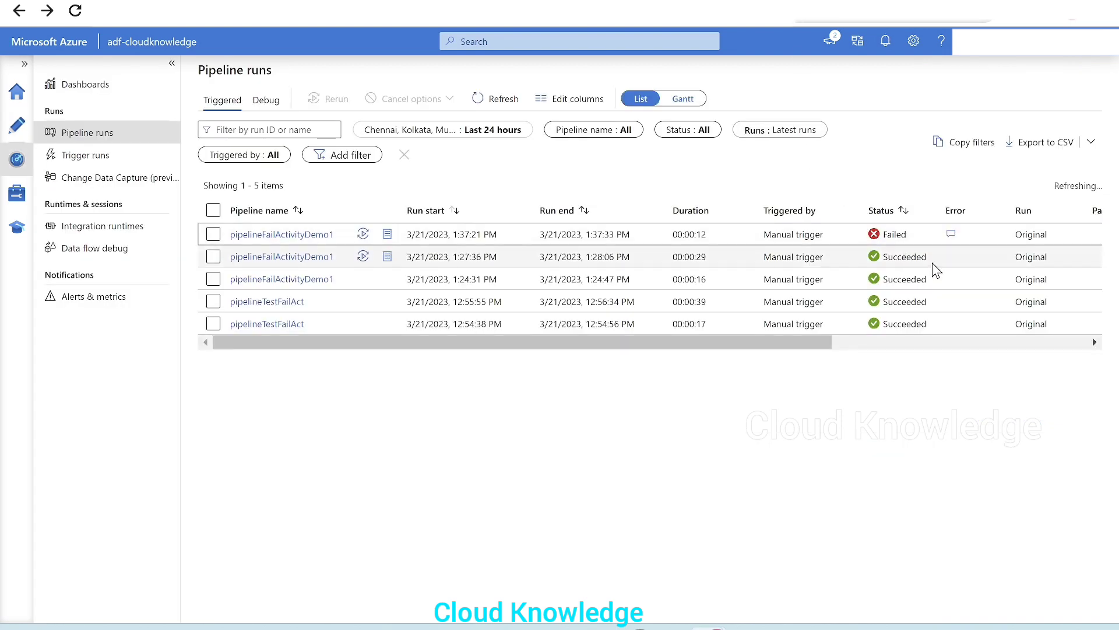
left_click_drag(1017, 257, 874, 275)
double_click(904, 256)
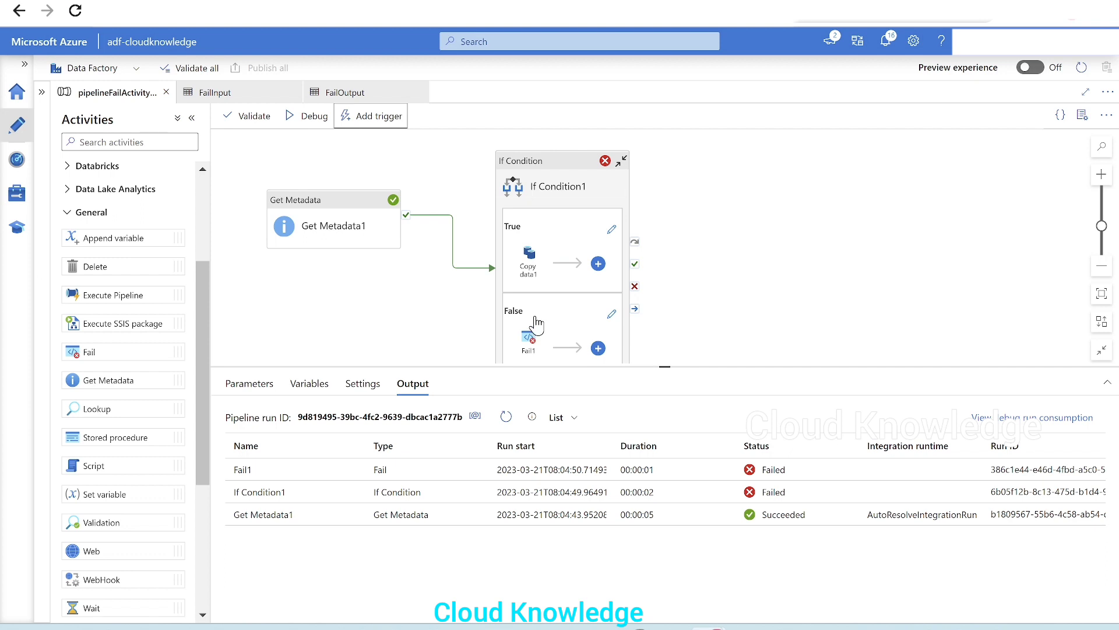
Open the If Condition's False branch and review the Fail1 activity's fail message and error code settings
left_click_drag(552, 366, 559, 406)
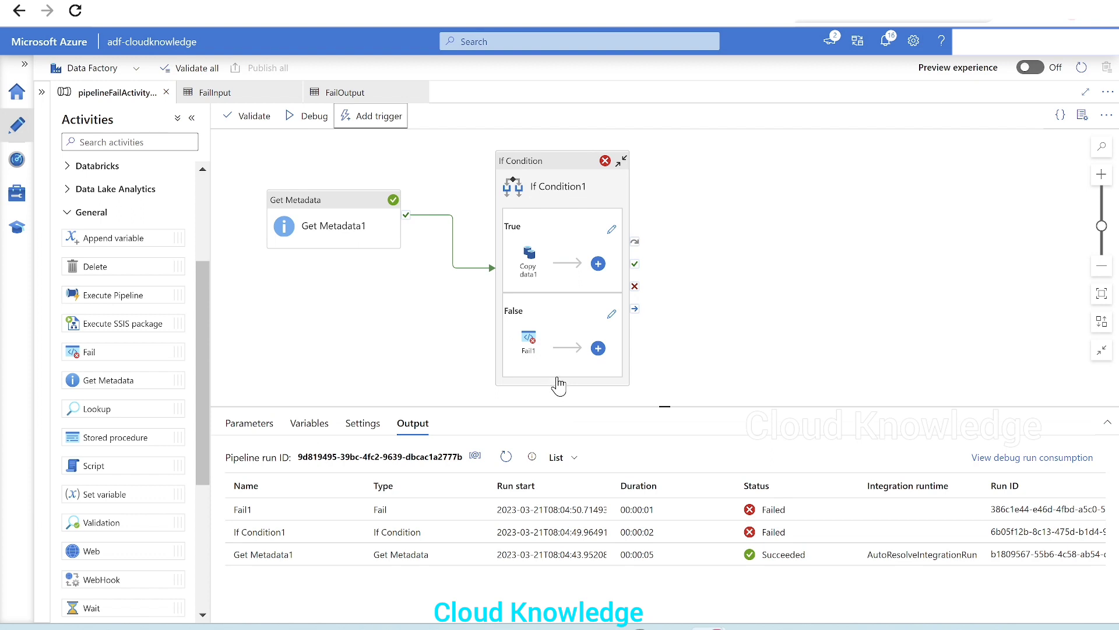
left_click(558, 385)
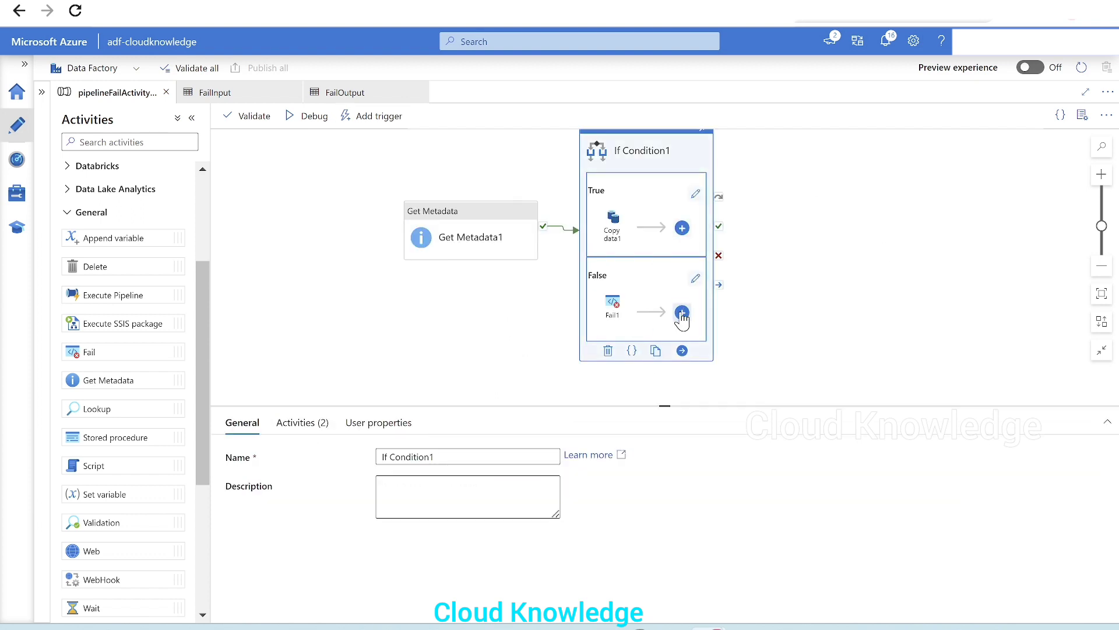
left_click(695, 279)
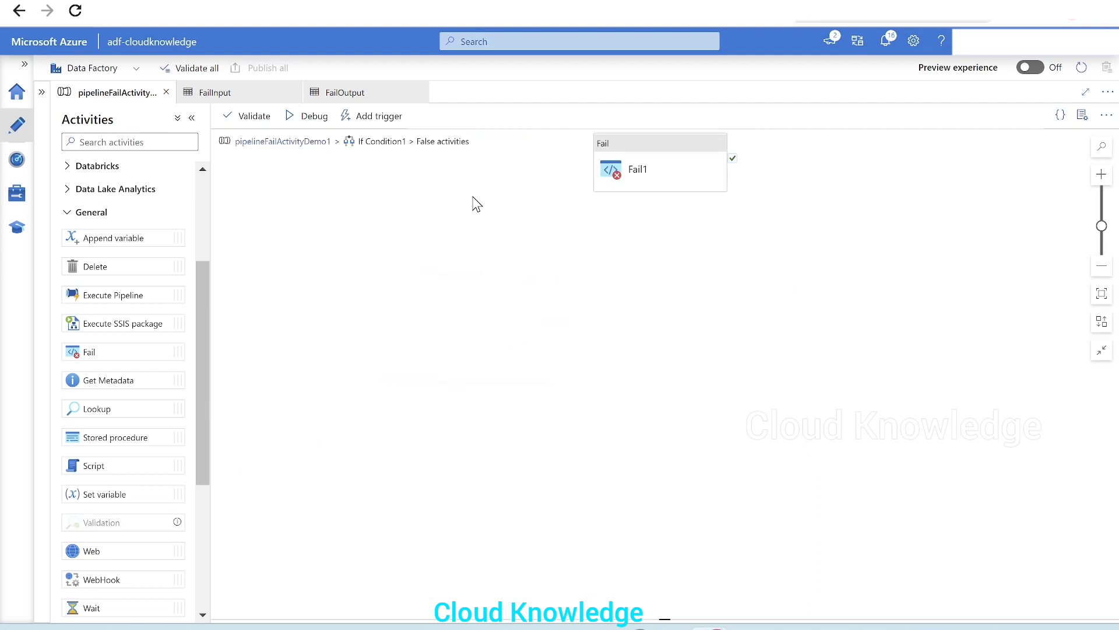
left_click_drag(662, 168, 620, 215)
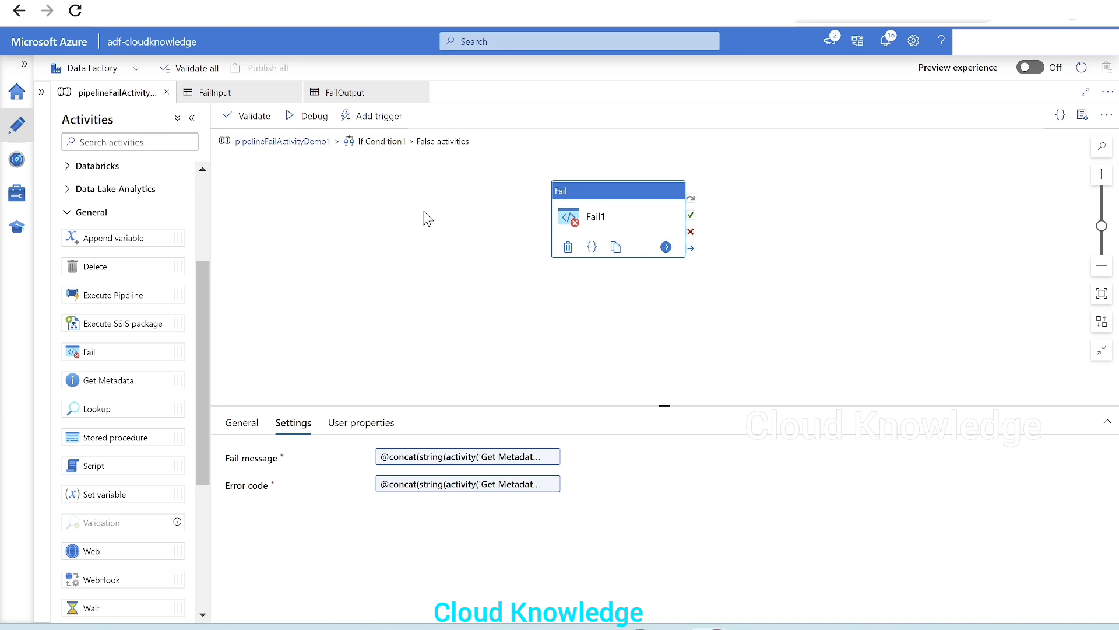
Return to the main pipeline canvas and select the If Condition activity
left_click(312, 142)
left_click(634, 311)
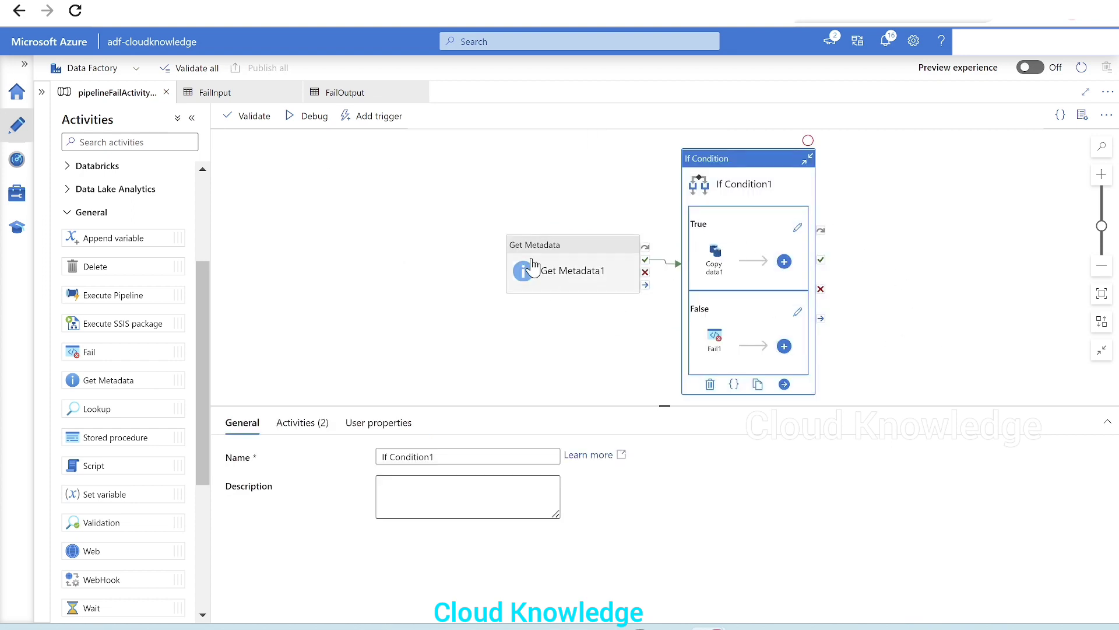
left_click_drag(408, 208, 277, 195)
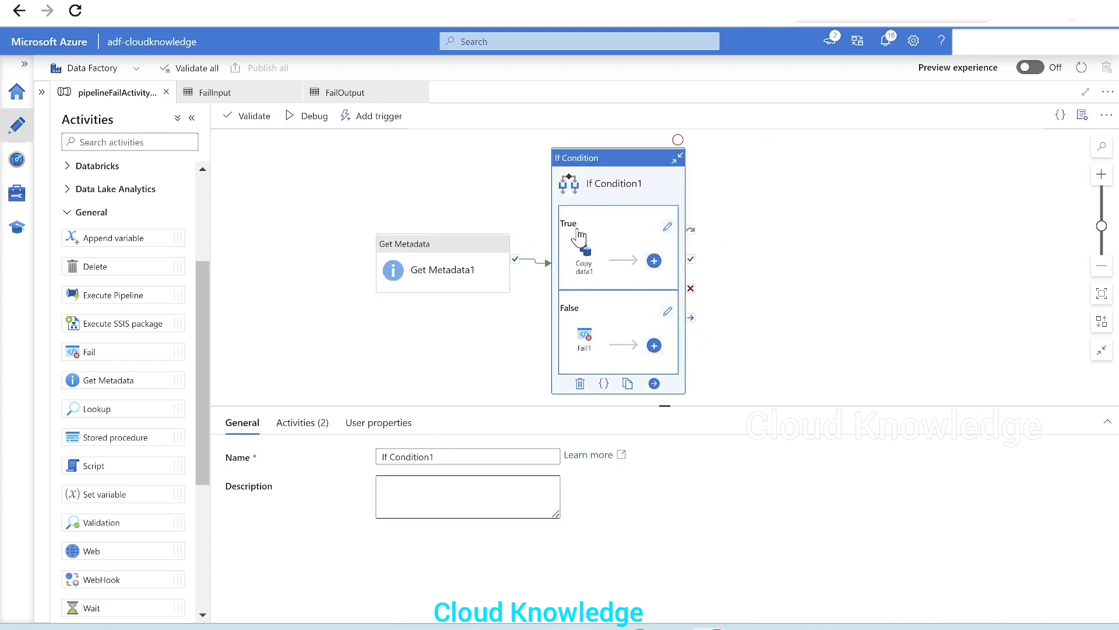